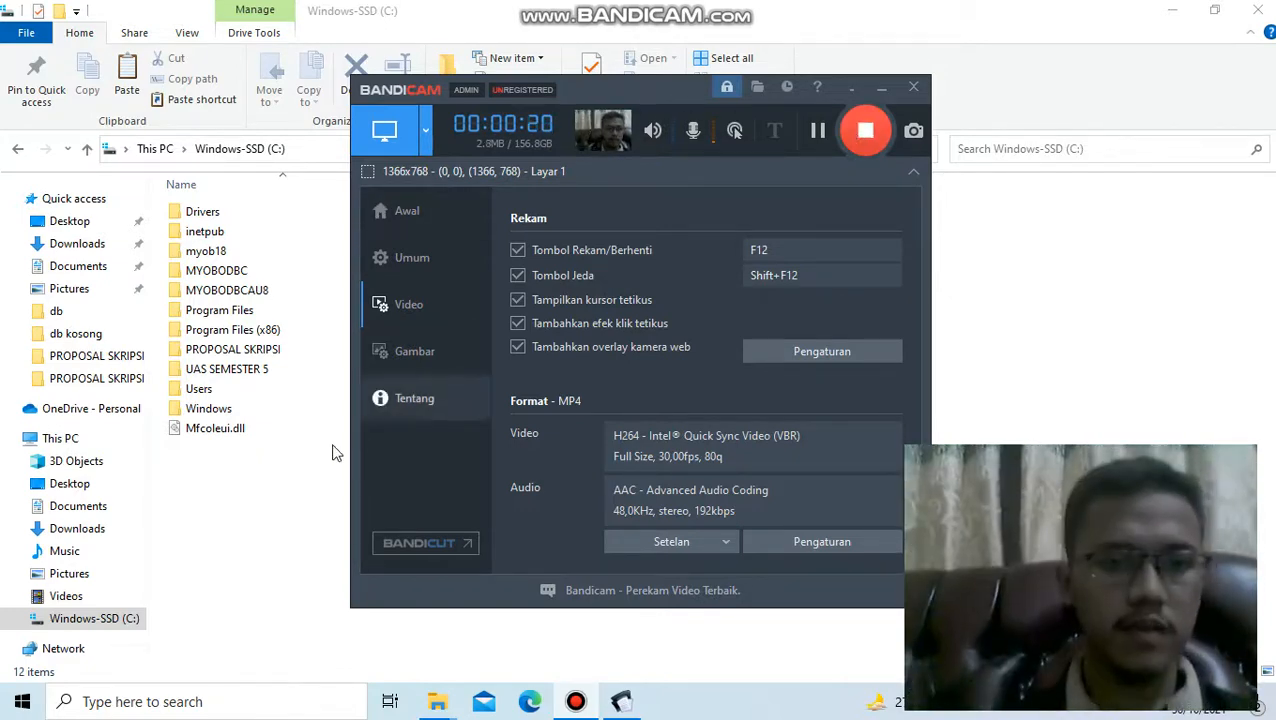
- Open the folder C:\Program Files (x86)\DJP\e-SPT Masa 21-26 2014\db\db kosong
left_click(286, 462)
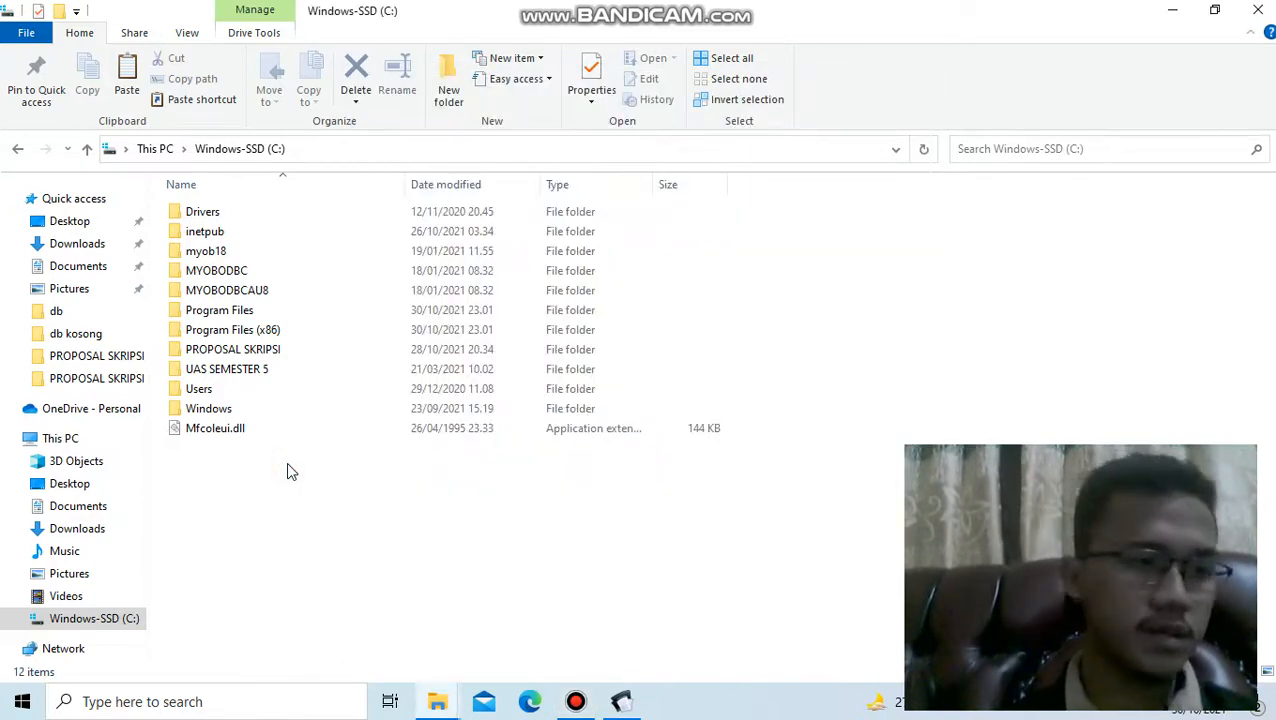
left_click(267, 335)
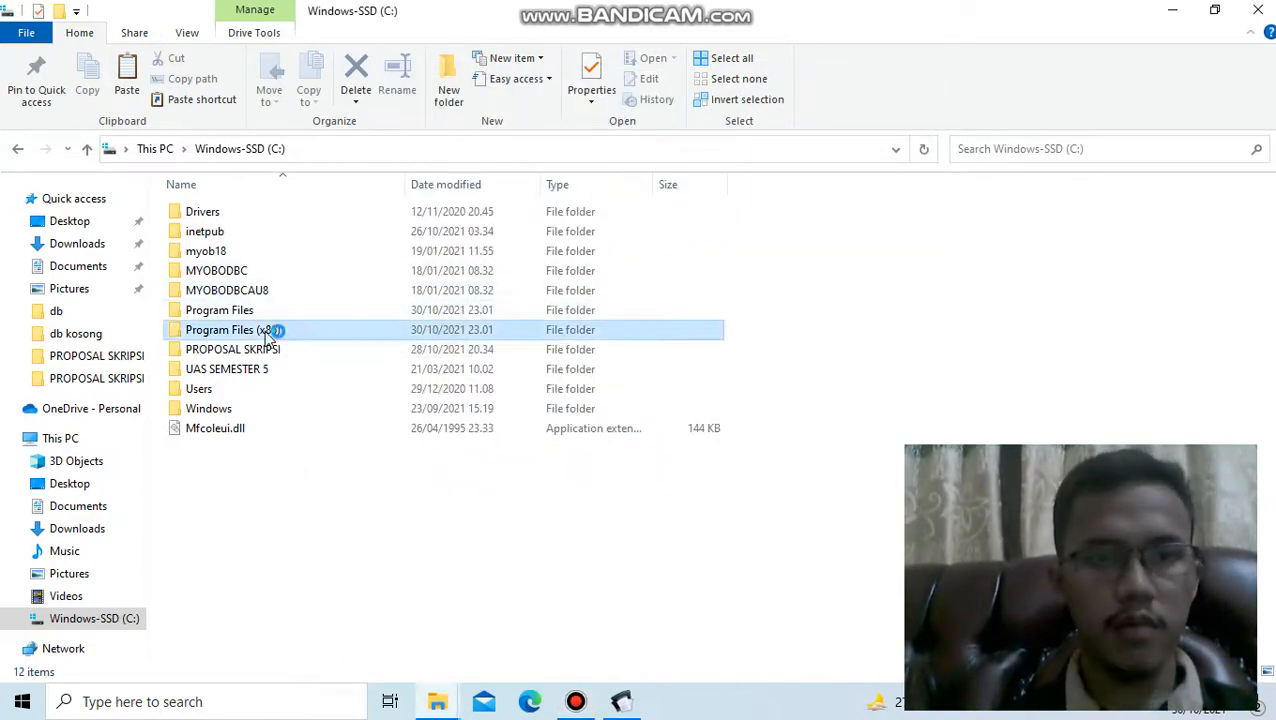
double_click(268, 335)
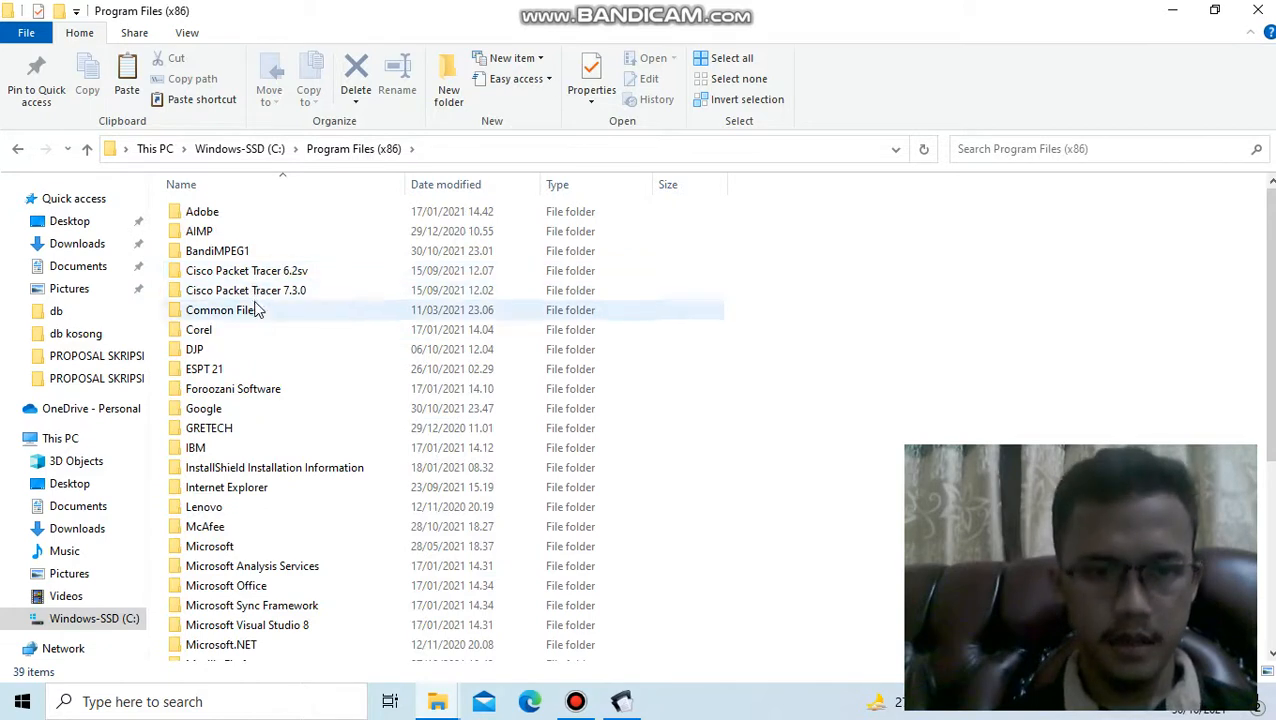
double_click(218, 349)
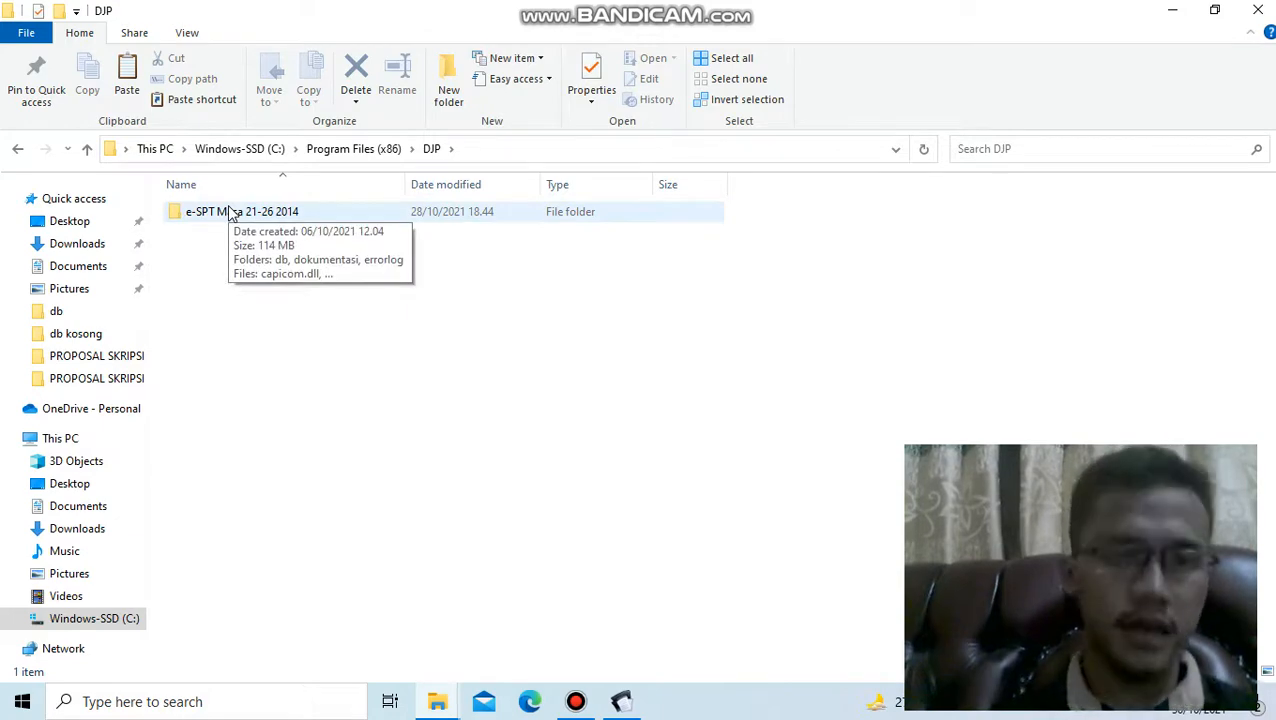
double_click(230, 213)
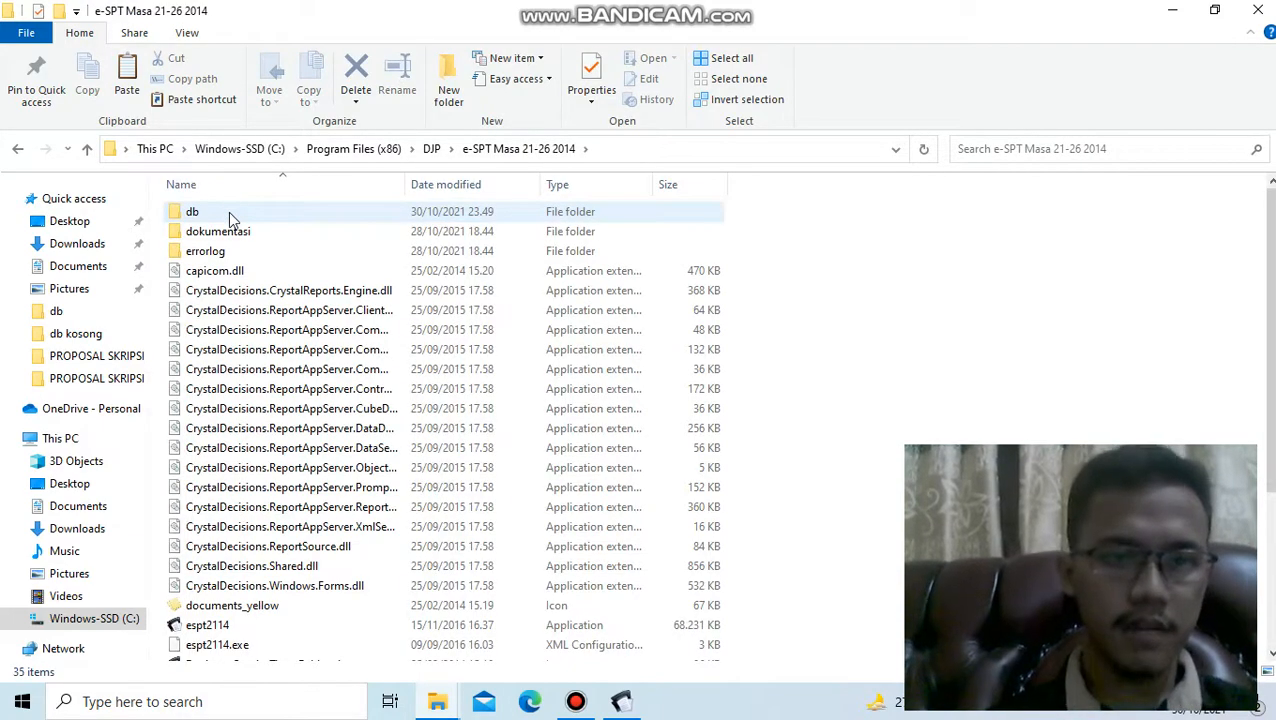
left_click(228, 213)
double_click(228, 211)
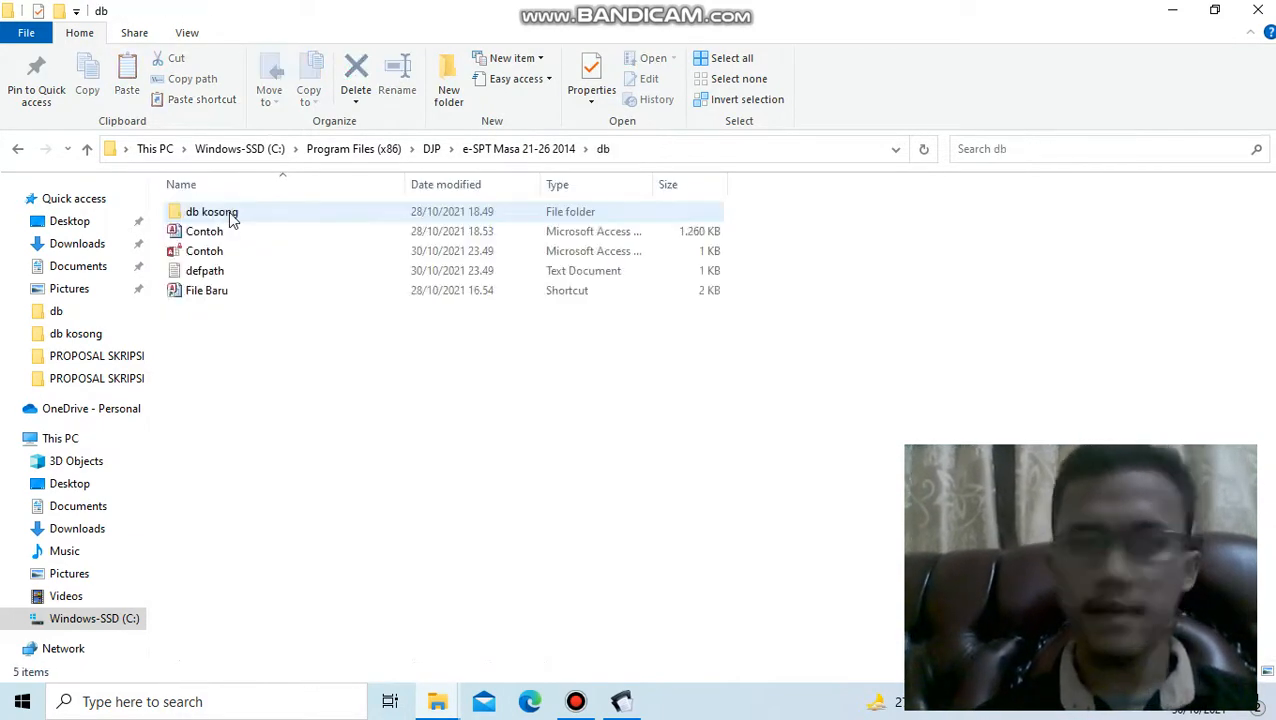
double_click(228, 211)
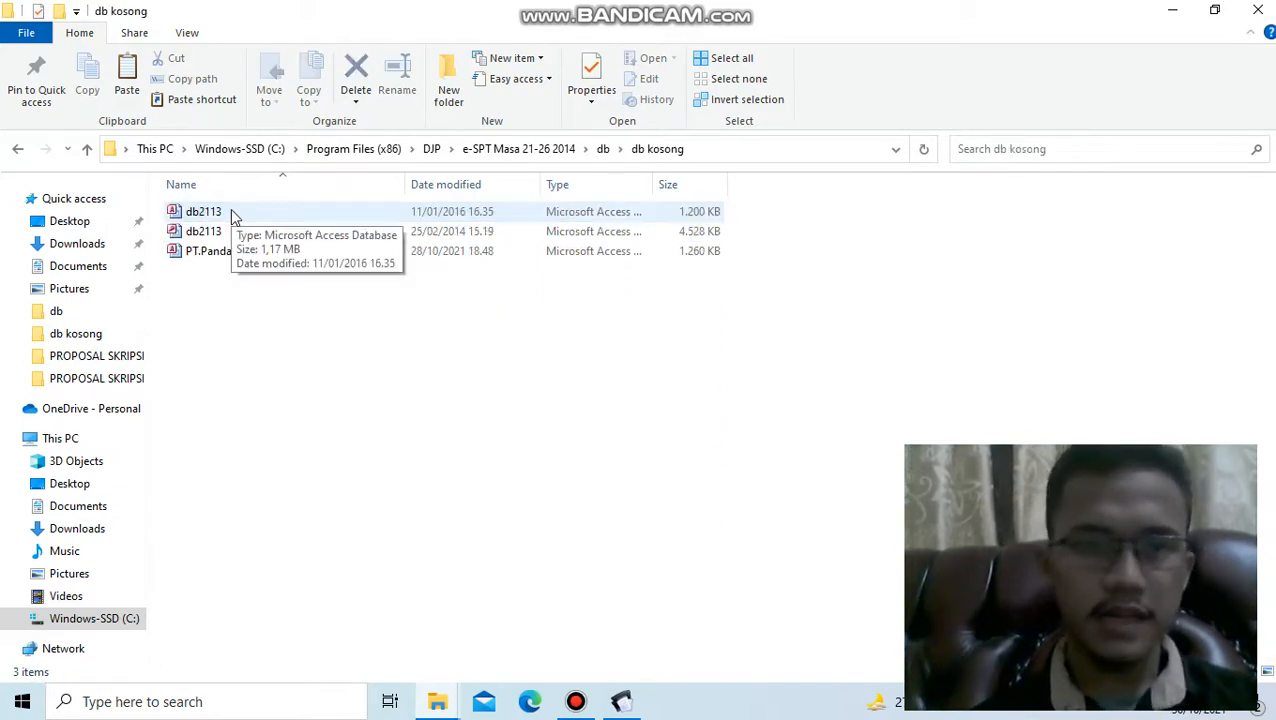
- Copy the 1.200 KB db2113 Access database from the db kosong folder into its parent db folder
double_click(231, 212)
key("shift+F10")
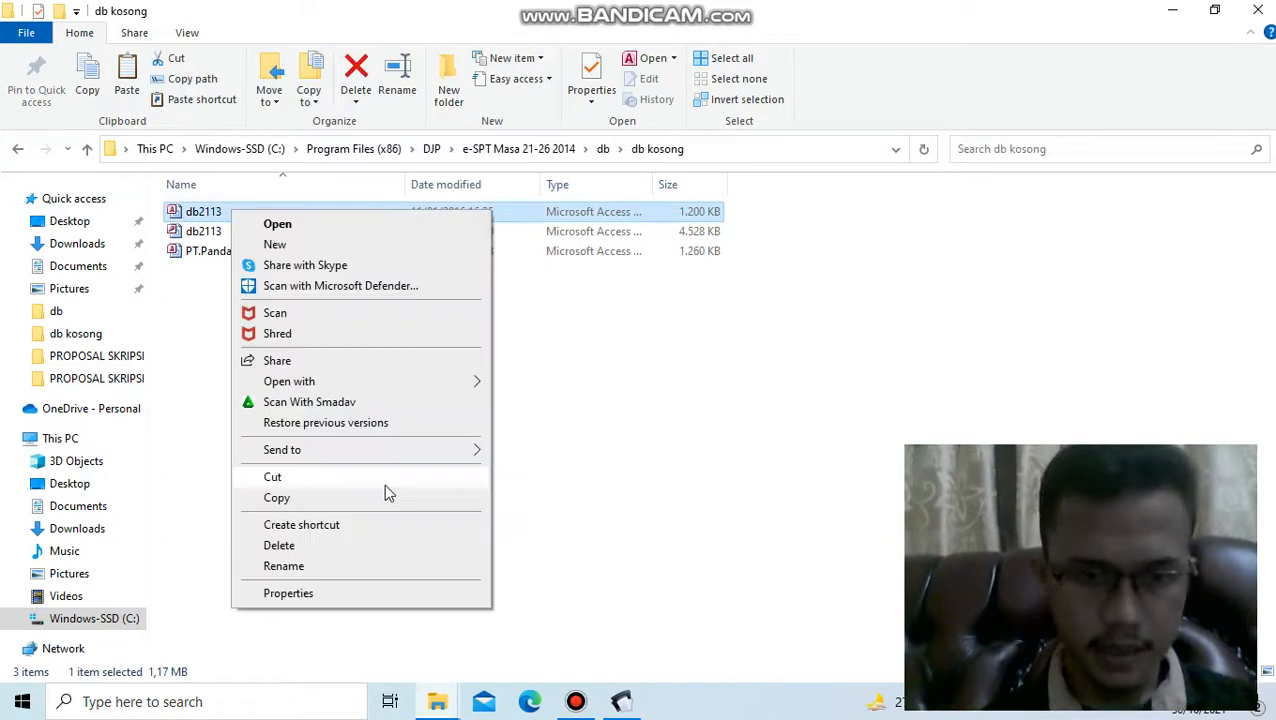
left_click(302, 499)
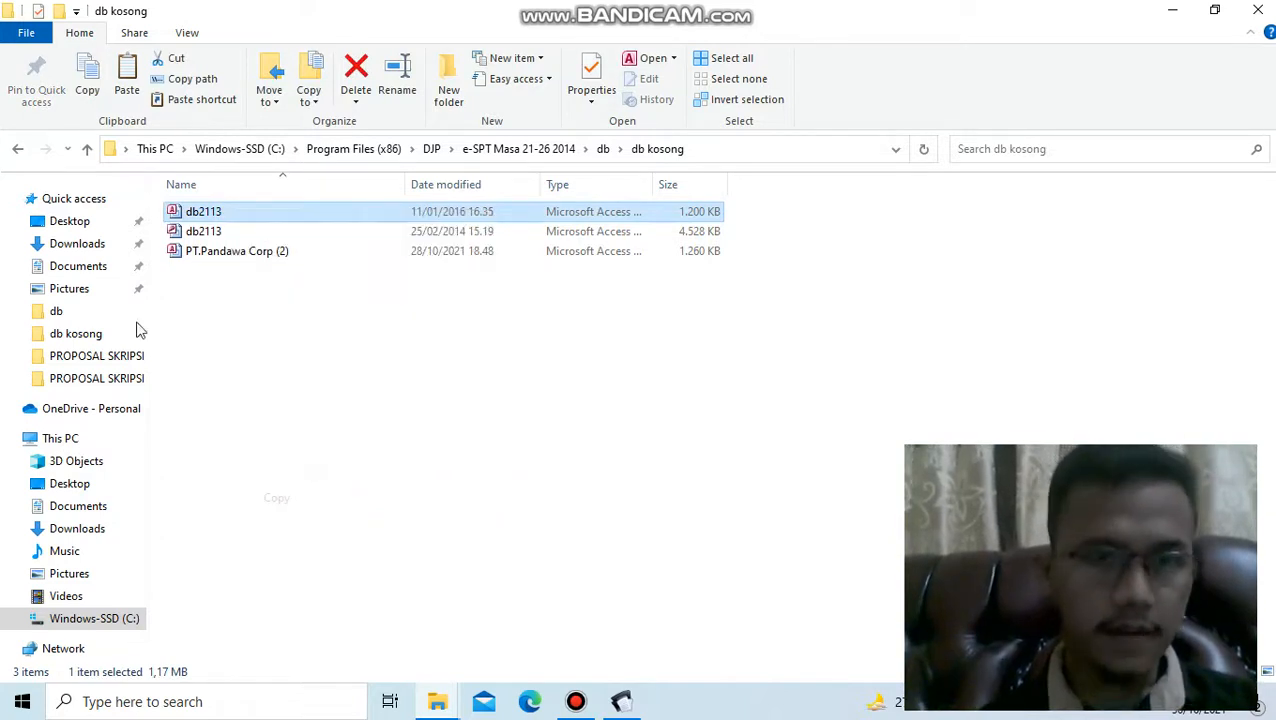
left_click(17, 152)
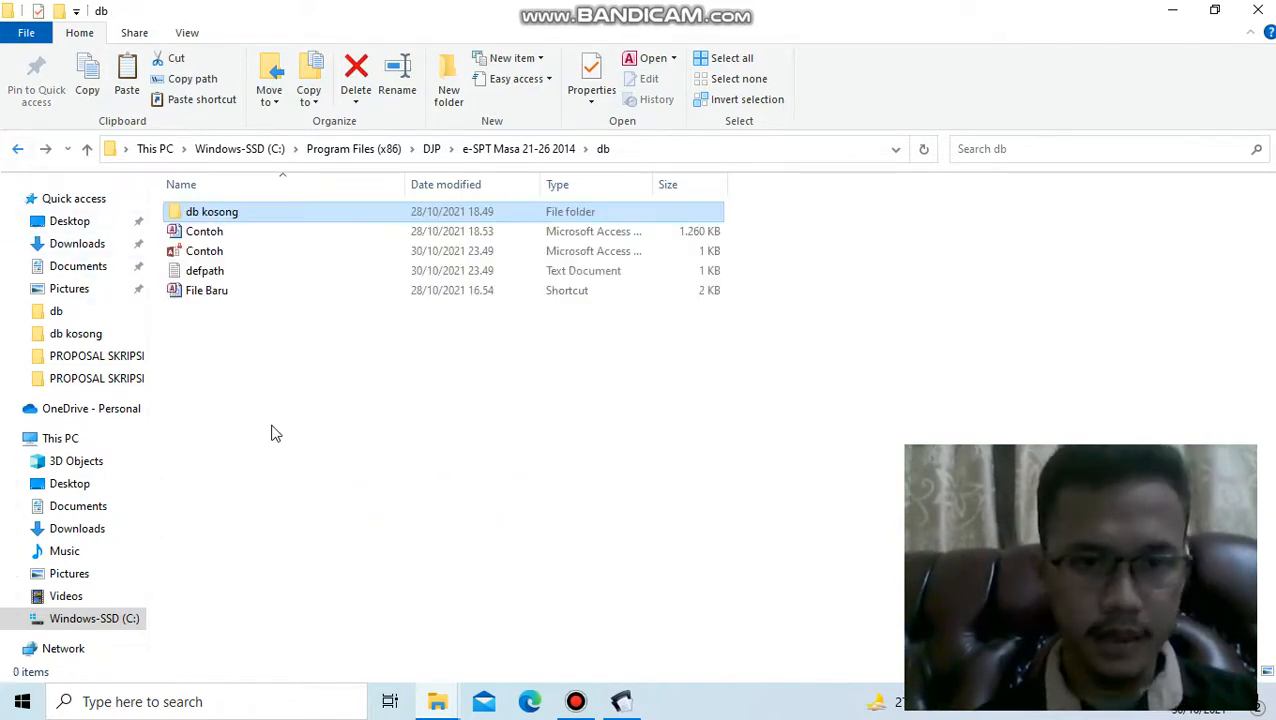
right_click(268, 408)
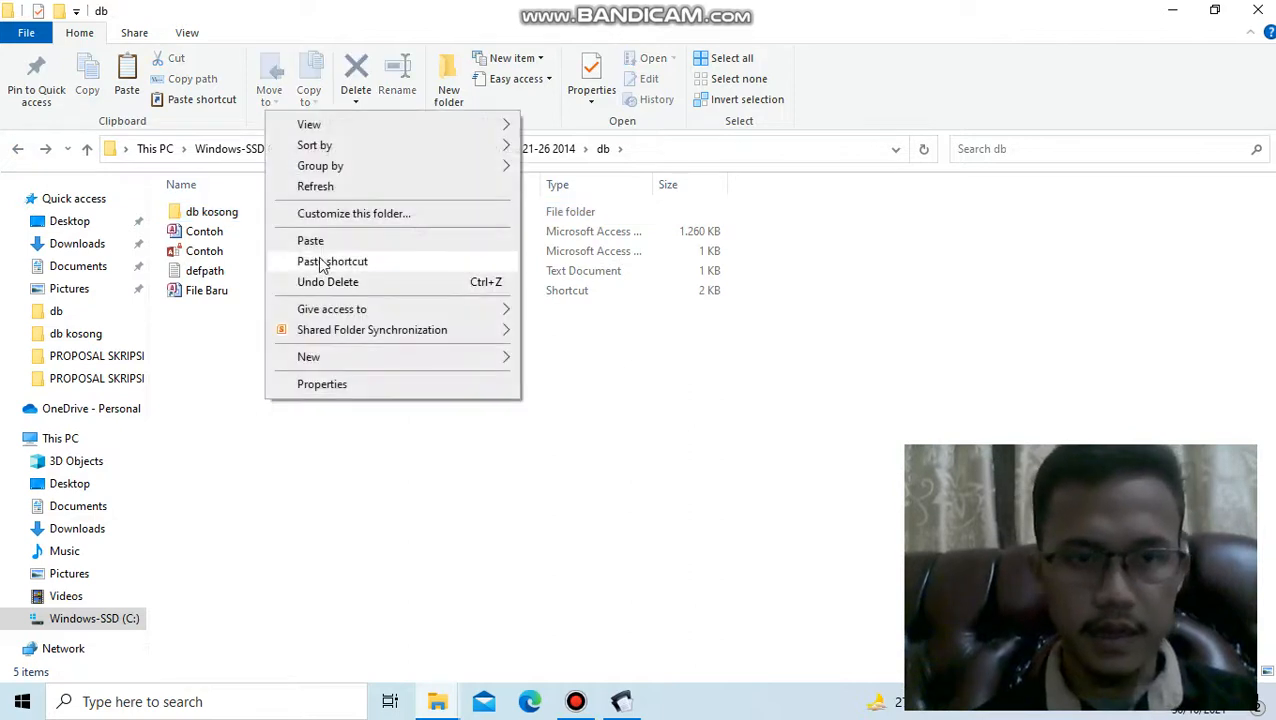
left_click(321, 242)
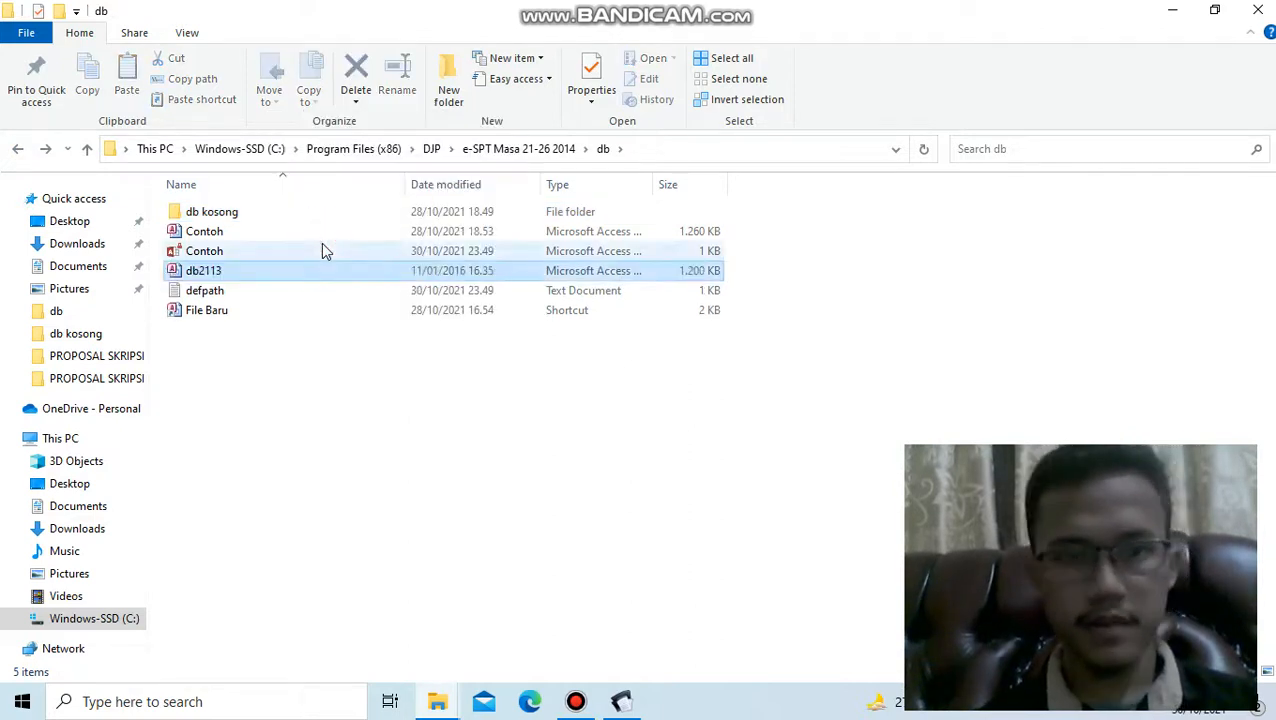
left_click(290, 402)
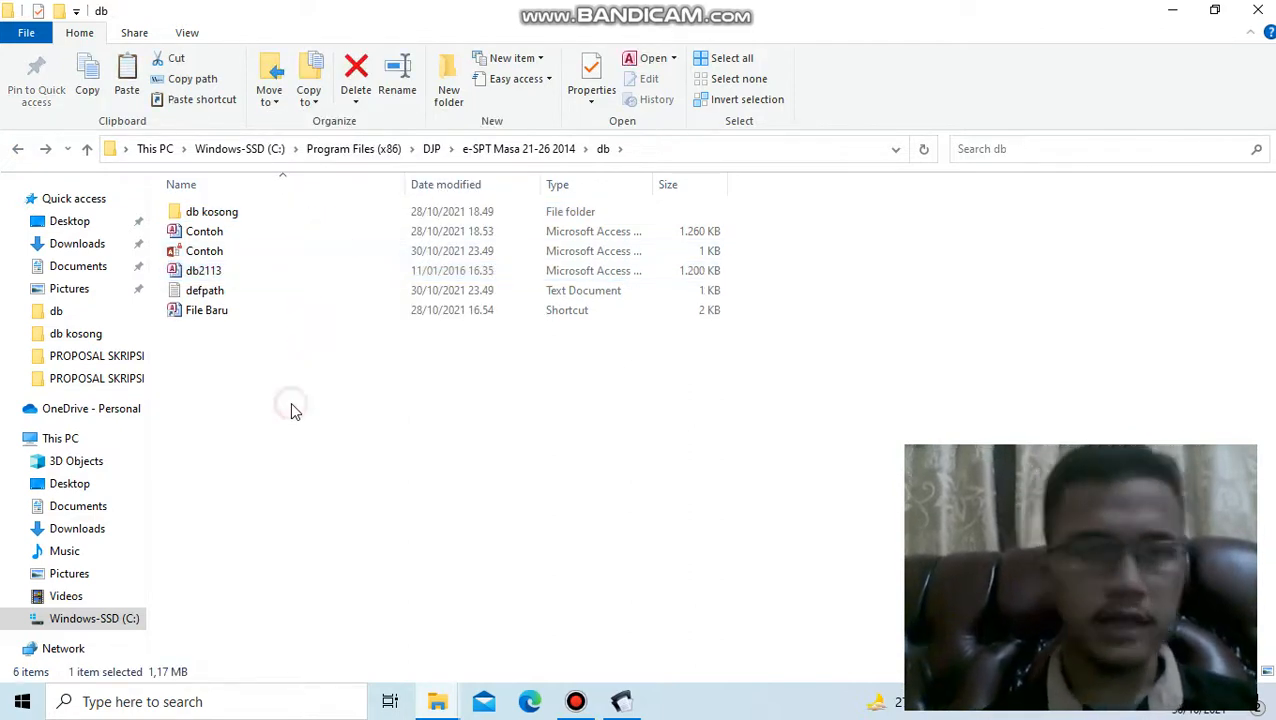
- Rename the copied db2113 database in the db folder to PT PANDAWA COPRS
left_click(282, 277)
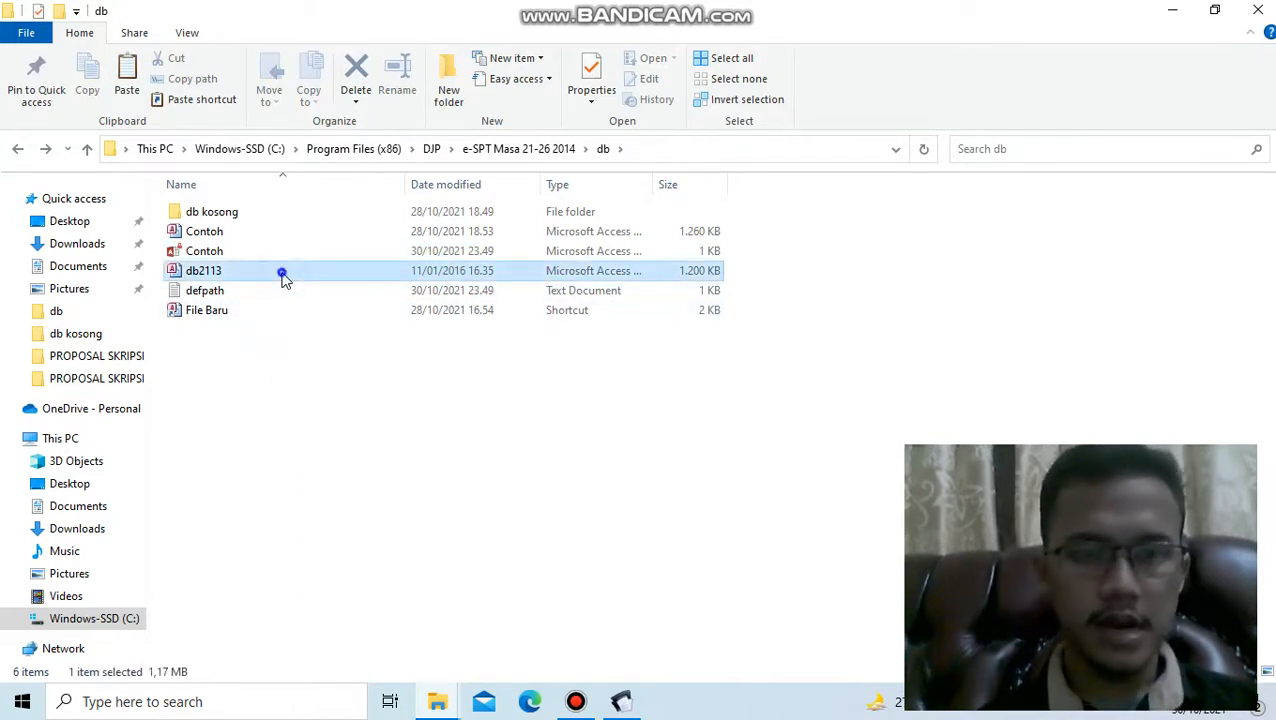
right_click(282, 276)
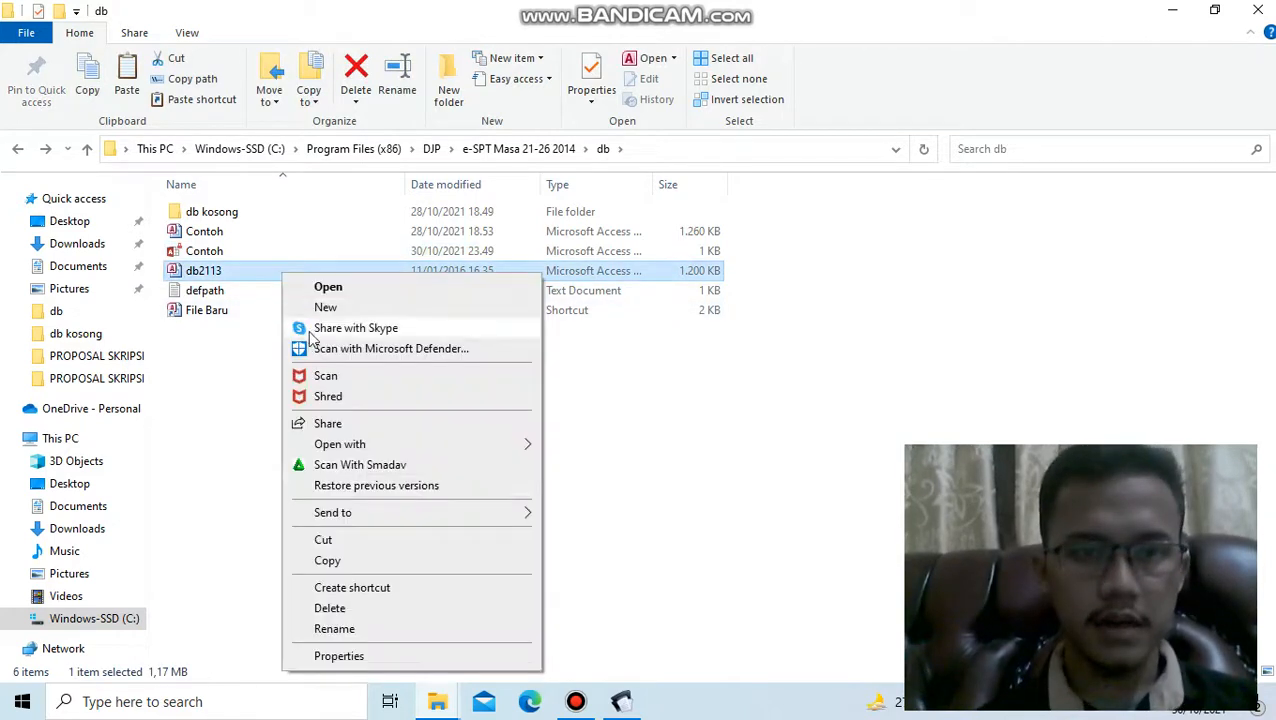
left_click(334, 628)
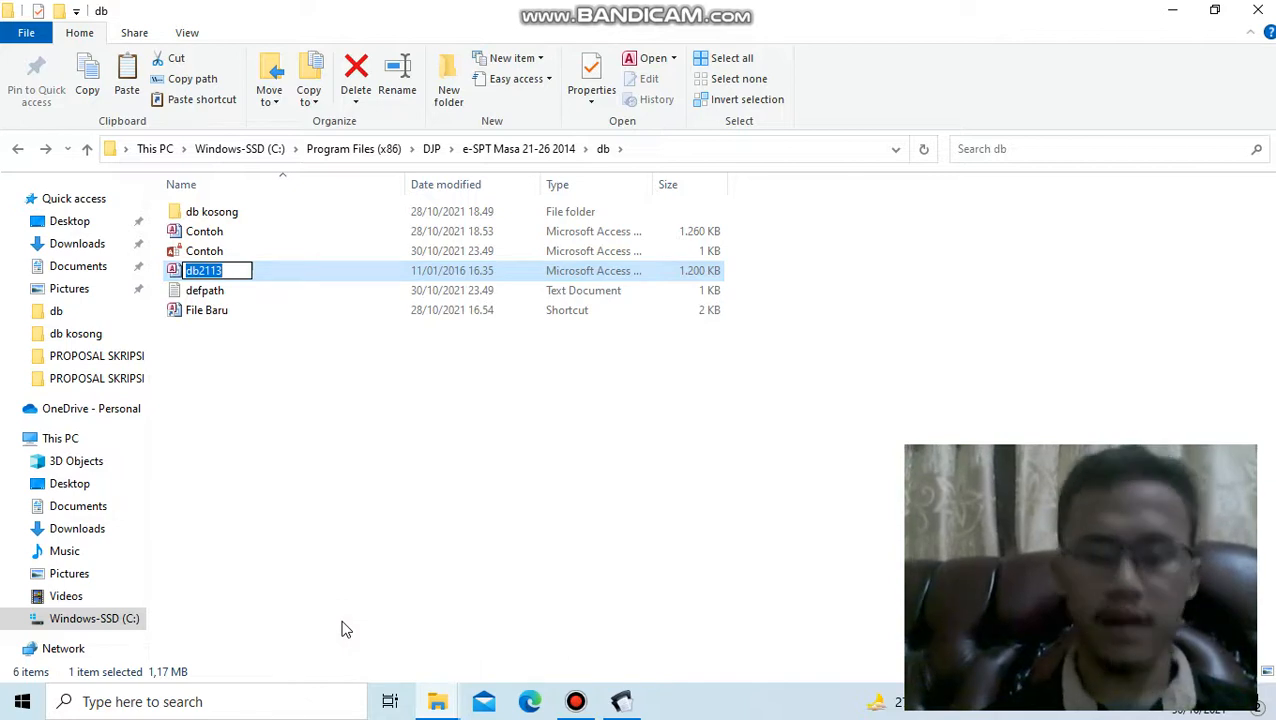
type("PT")
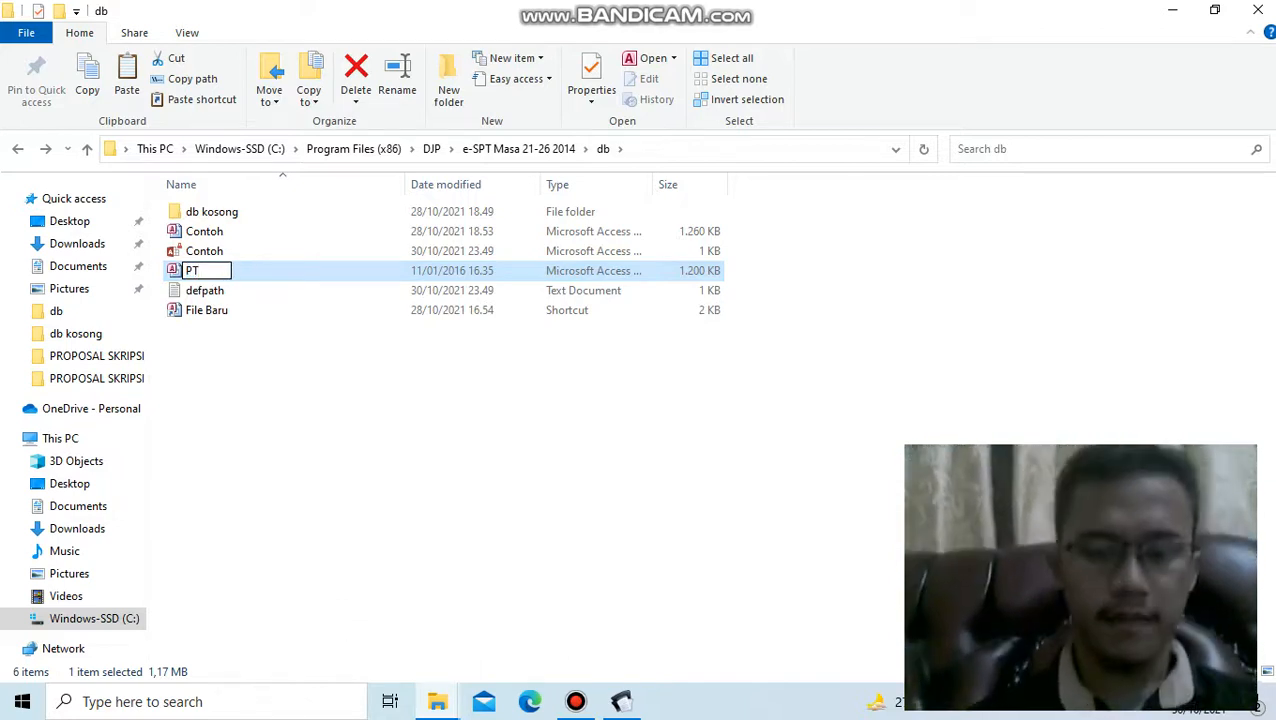
type(" PANDWA")
key("BackSpace")
key("BackSpace")
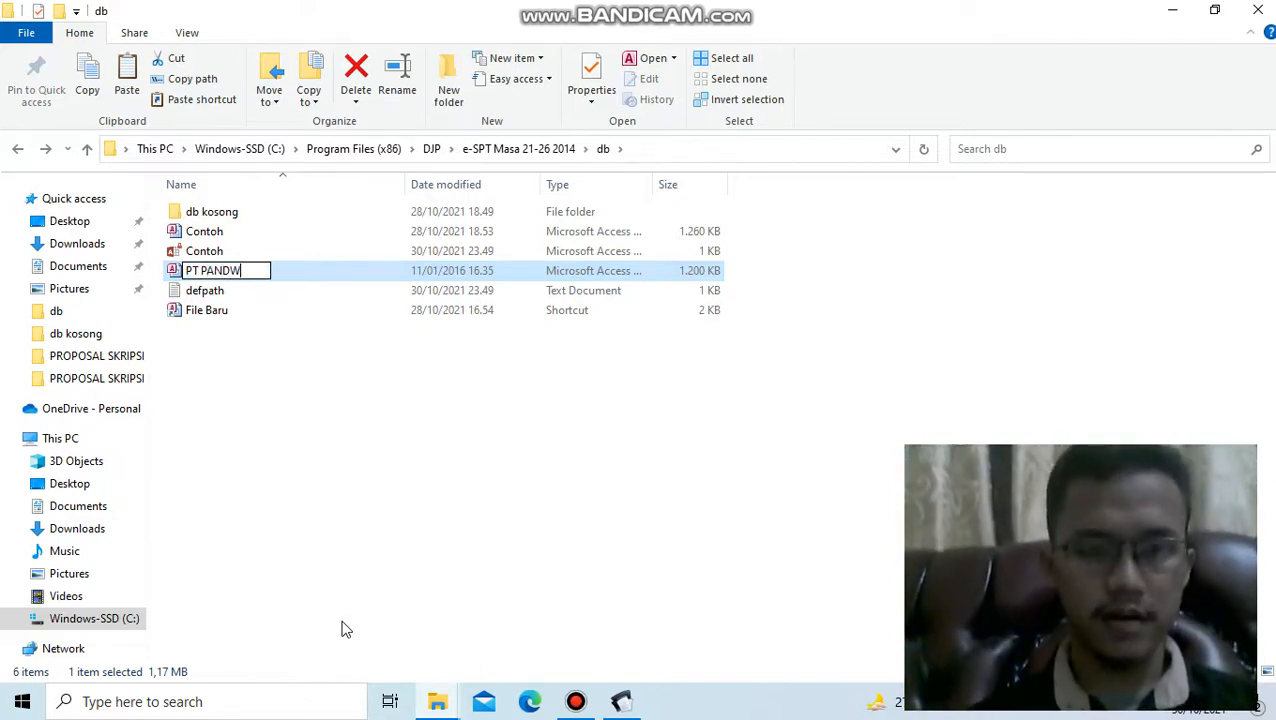
type("AWA COPRS")
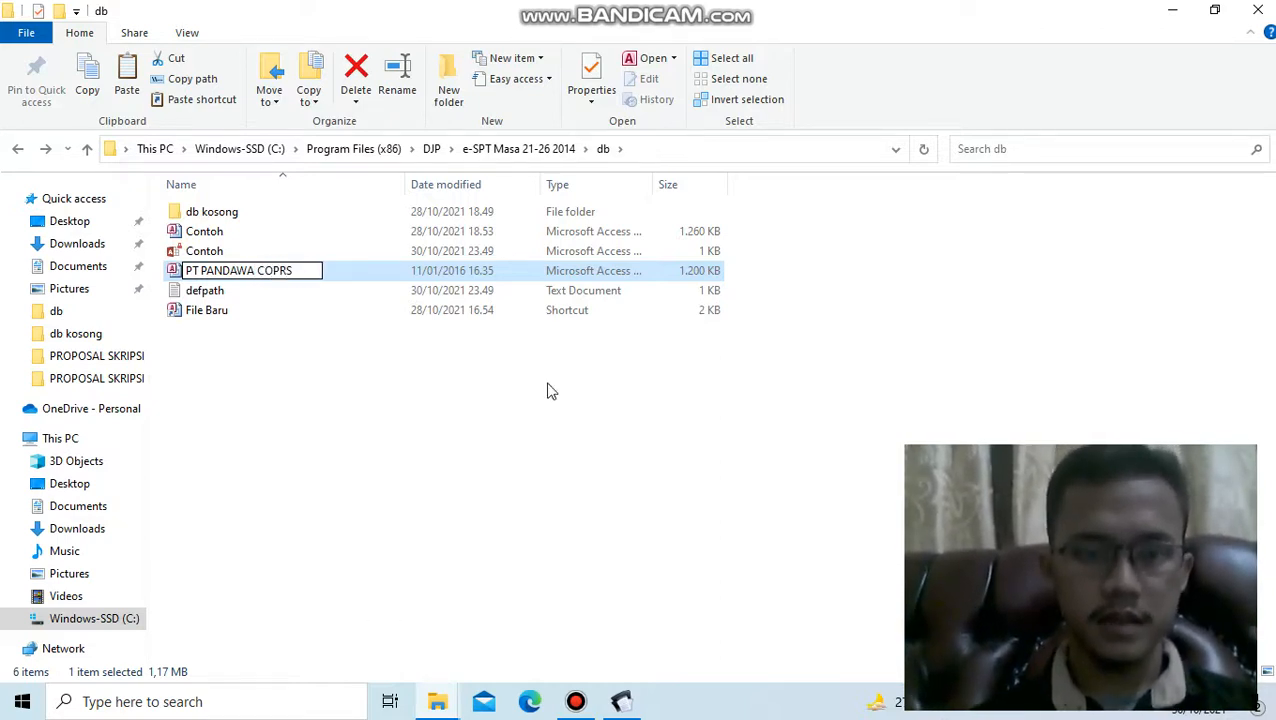
key("Return")
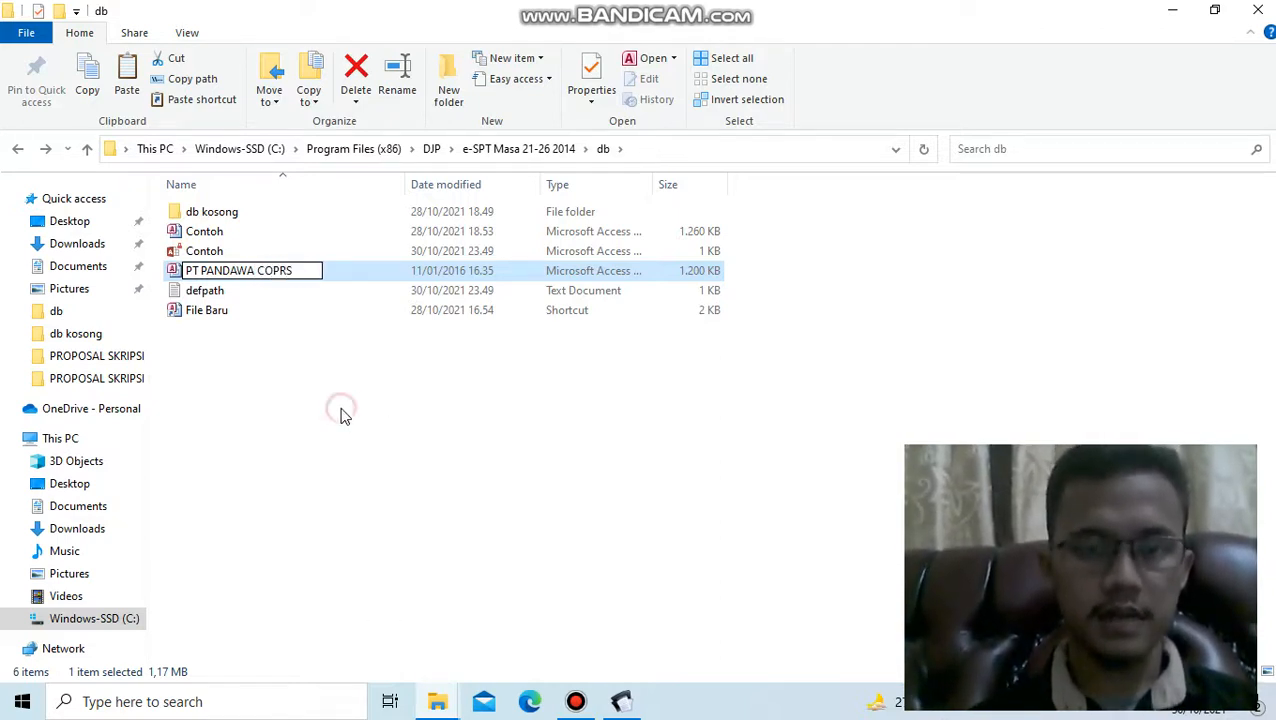
left_click(341, 416)
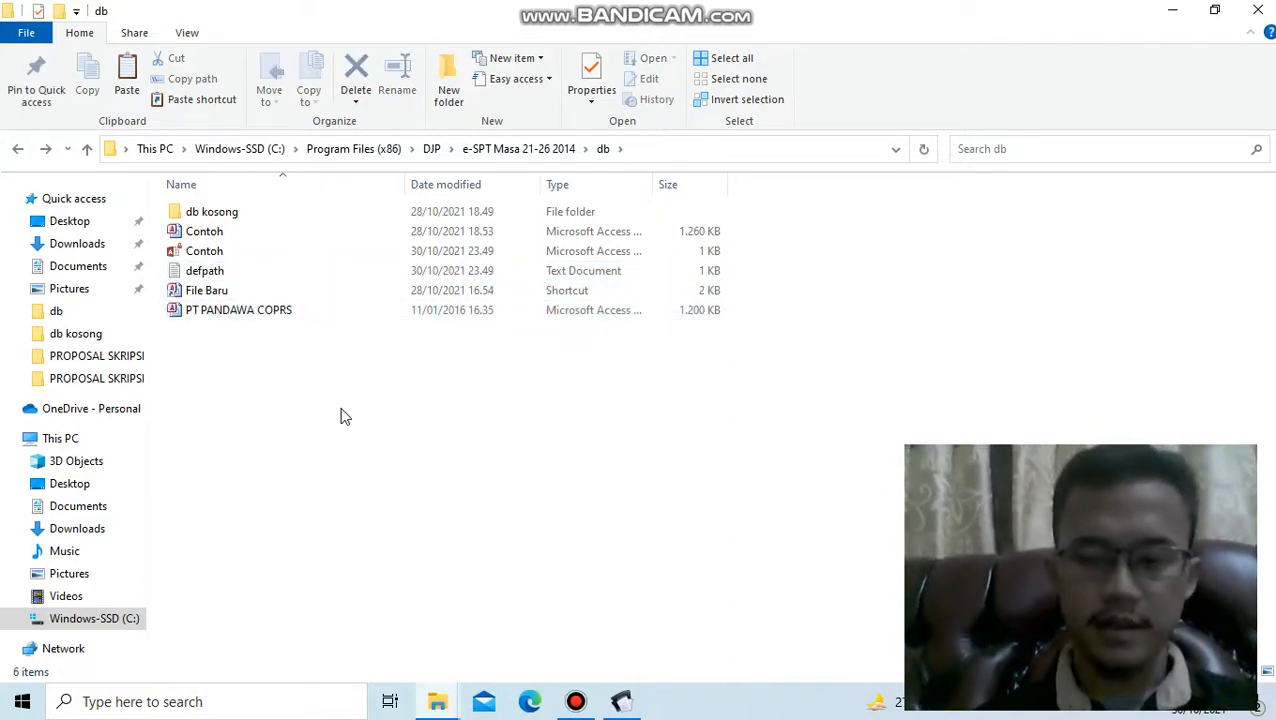
key("XF86MonBrightnessDown")
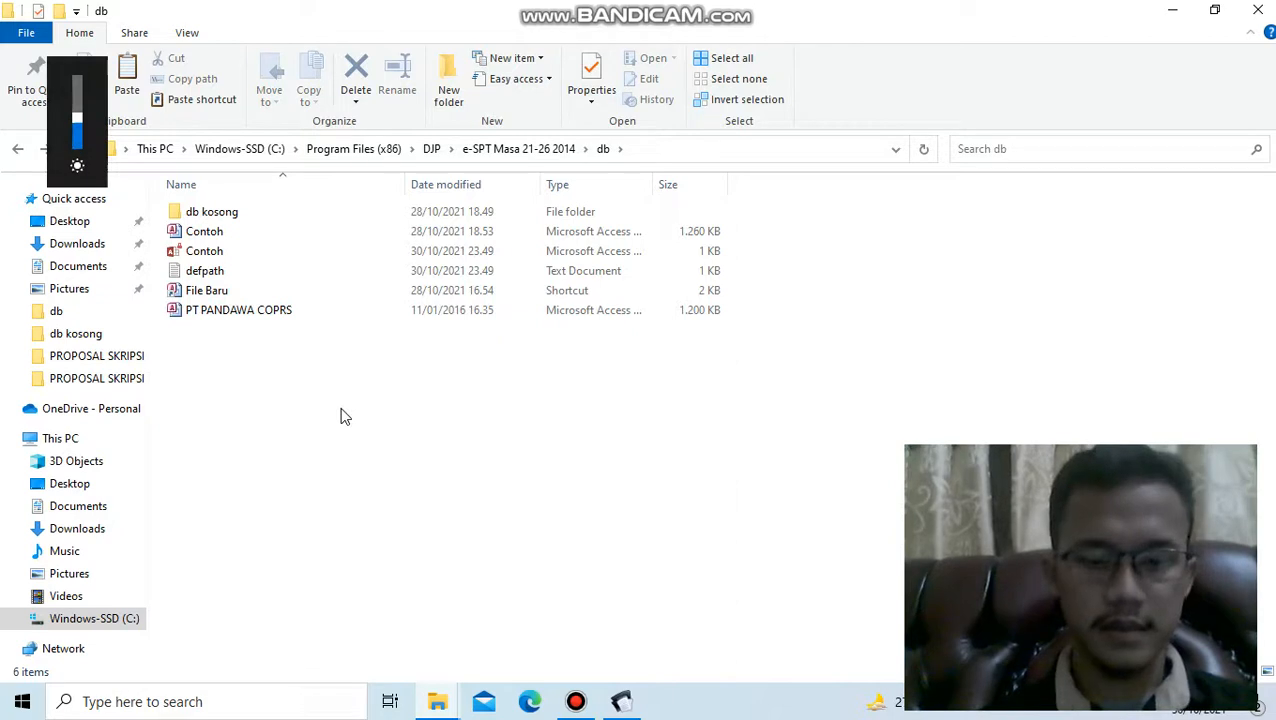
key("XF86MonBrightnessUp")
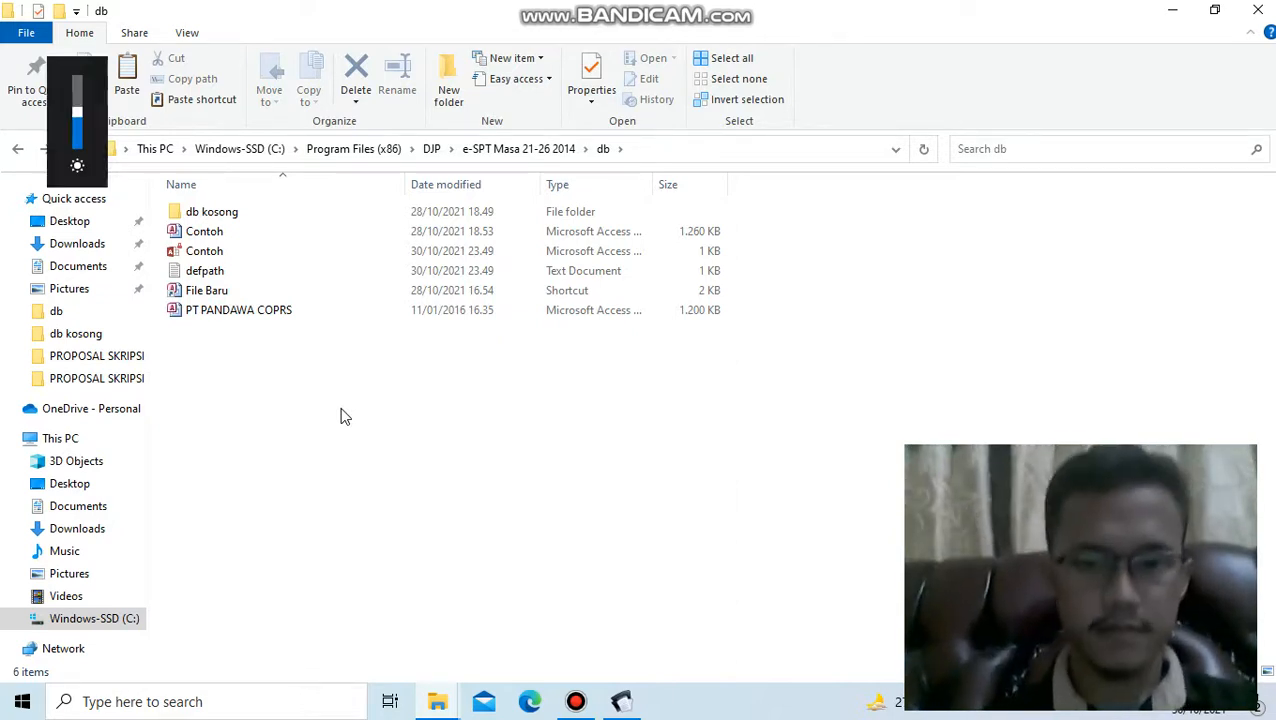
left_click(576, 701)
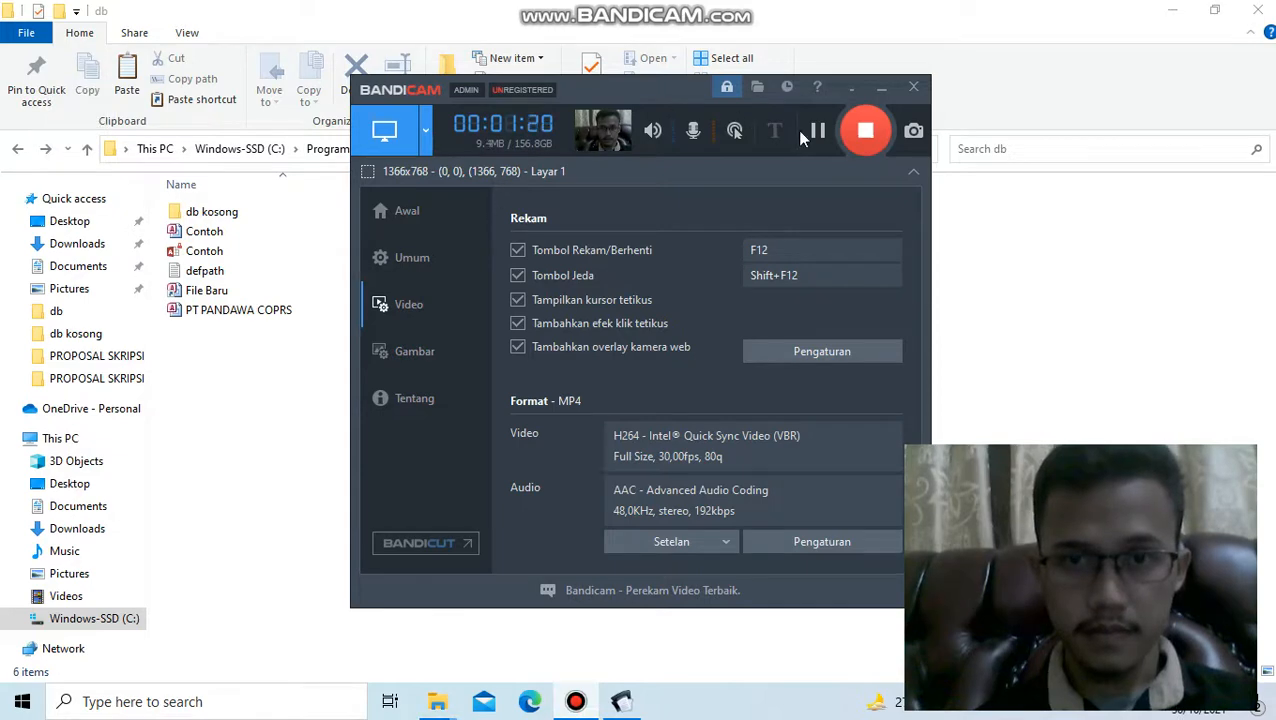
left_click(866, 131)
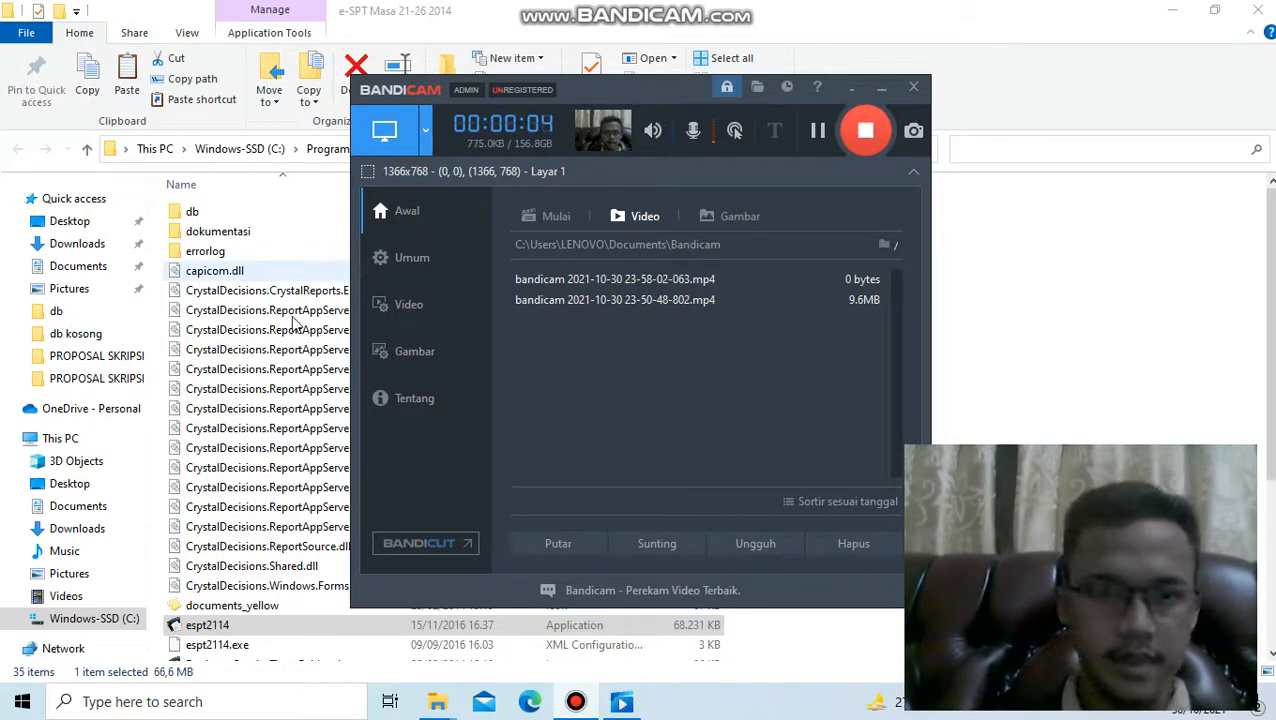
- Launch the espt2114 application and connect it to the PT PANDAWA COPRS.accdb database
double_click(222, 628)
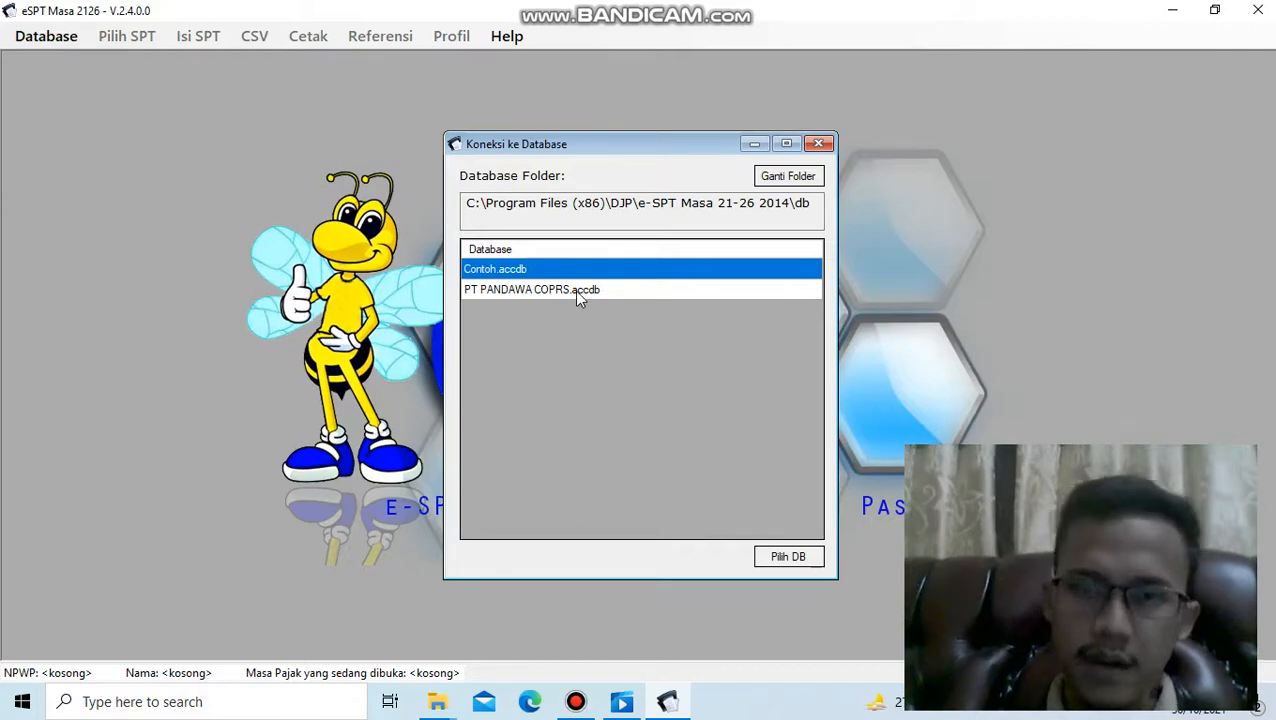
left_click(576, 292)
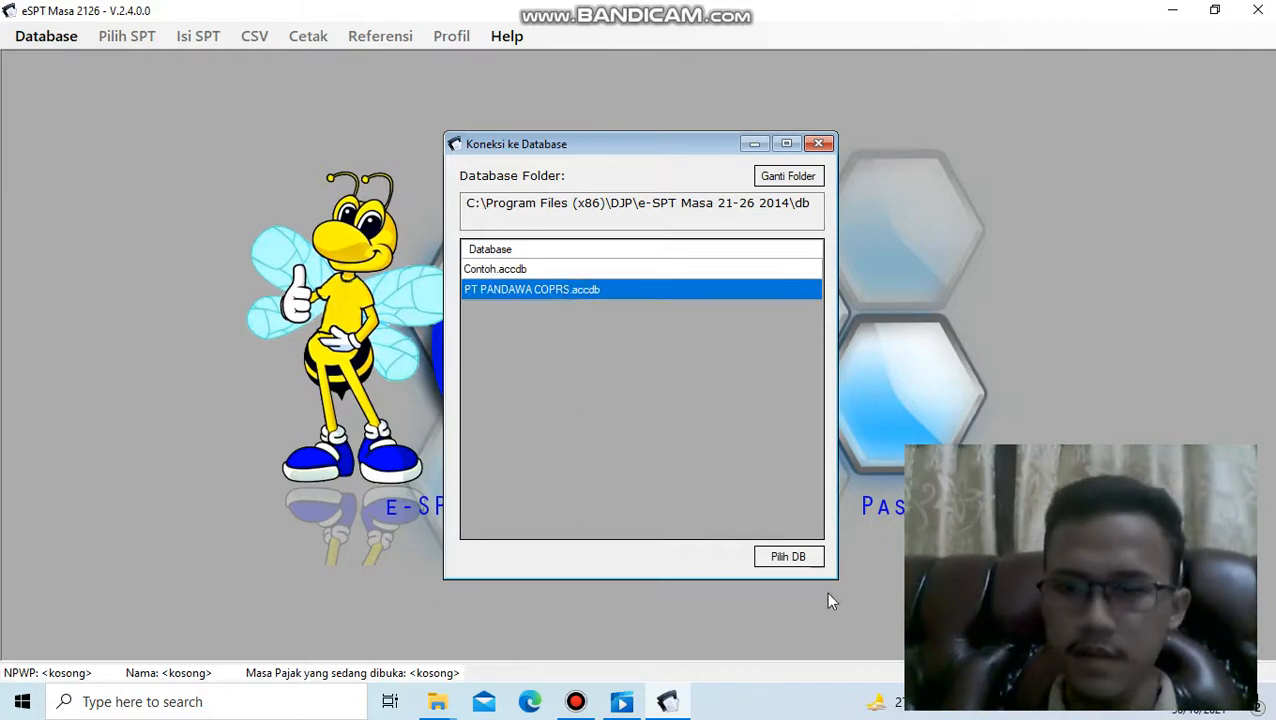
left_click(789, 557)
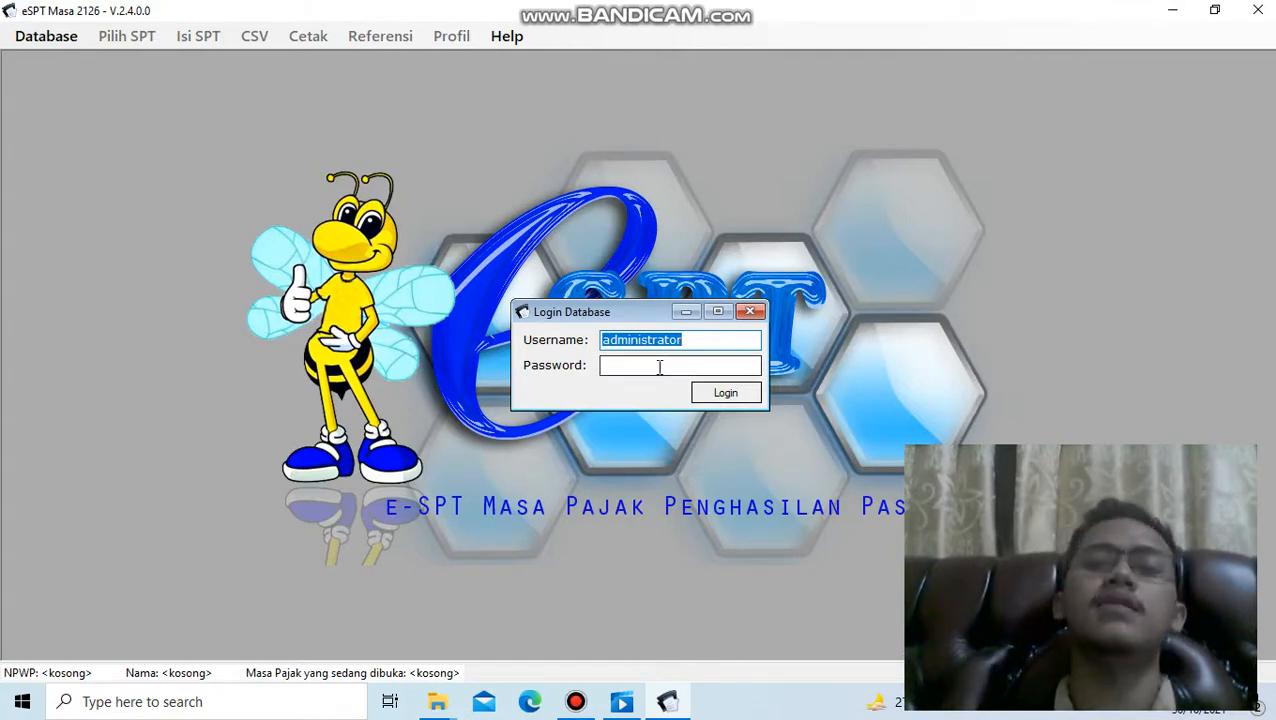
- Enter the account password, log in to the database and acknowledge the confirmation notice to reach the NPWP entry form
left_click(659, 367)
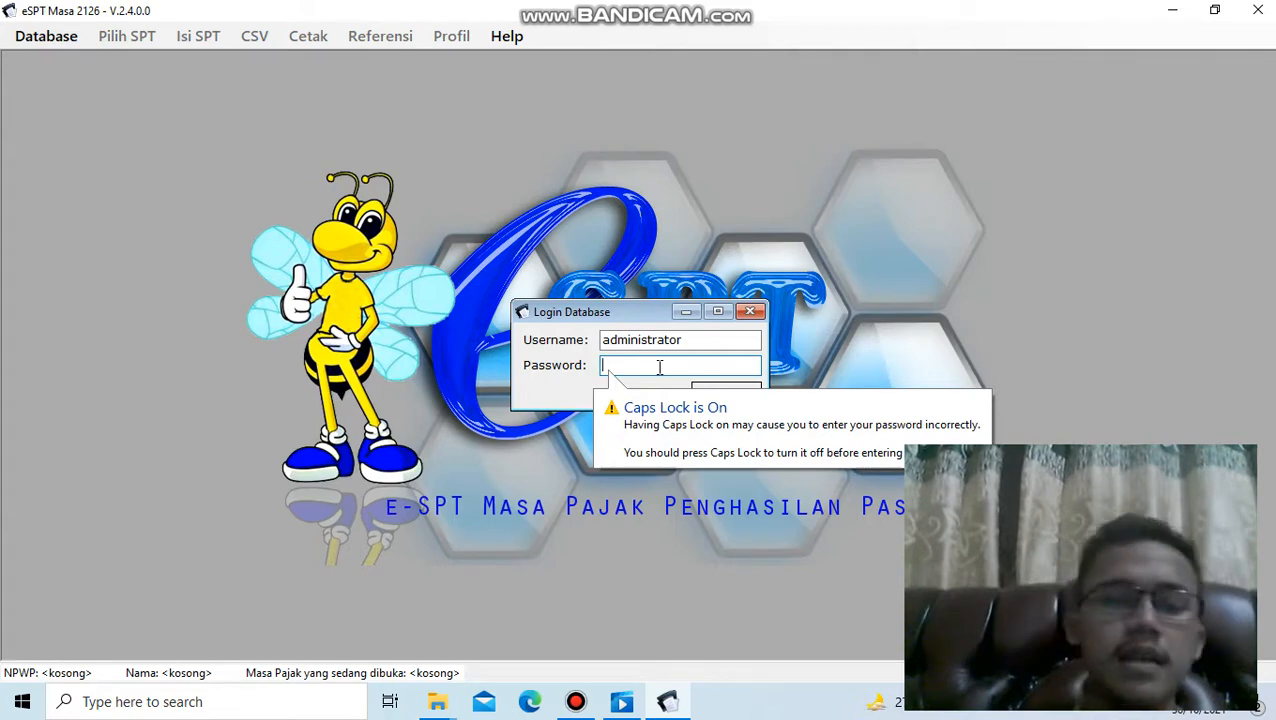
type("123")
key("Caps_Lock")
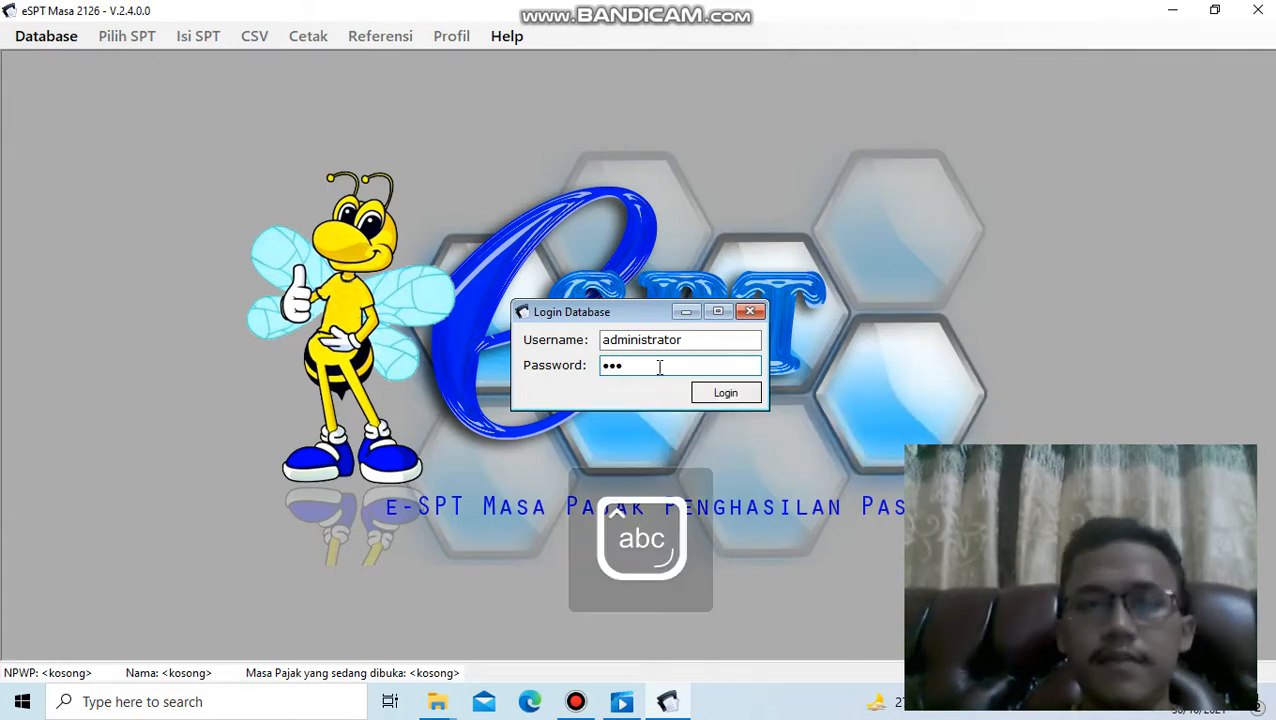
left_click(738, 393)
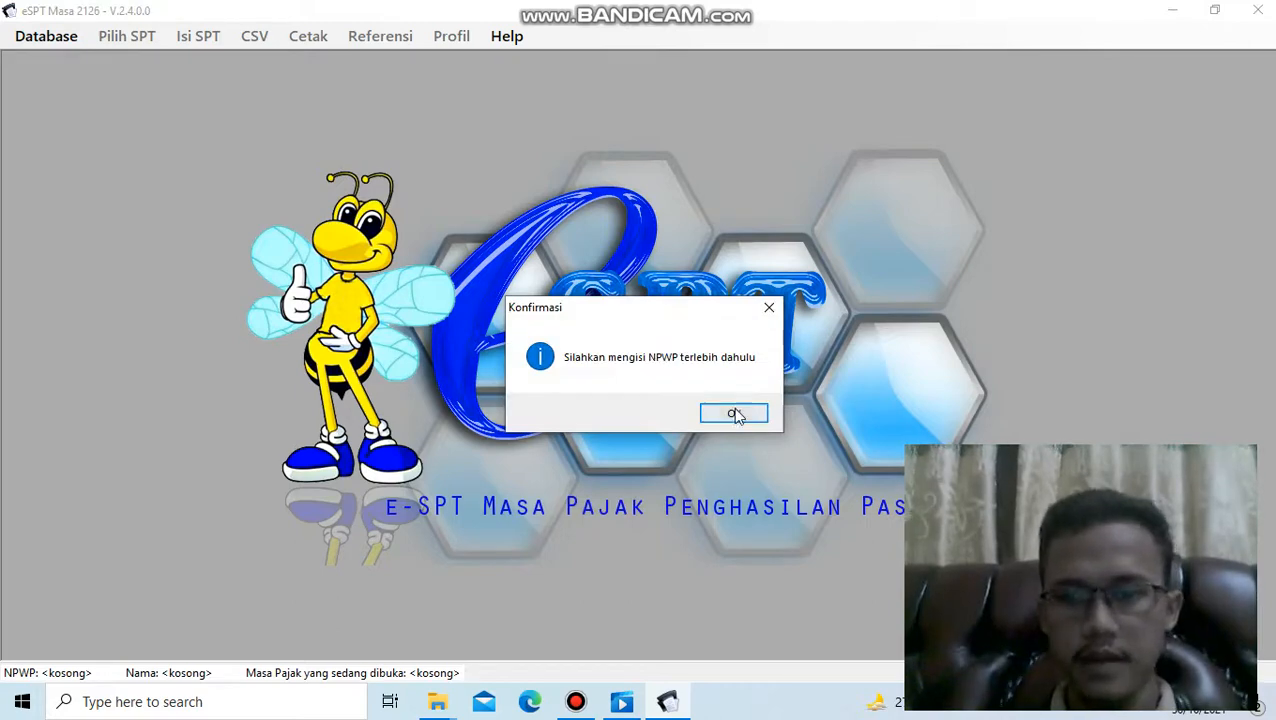
left_click(735, 415)
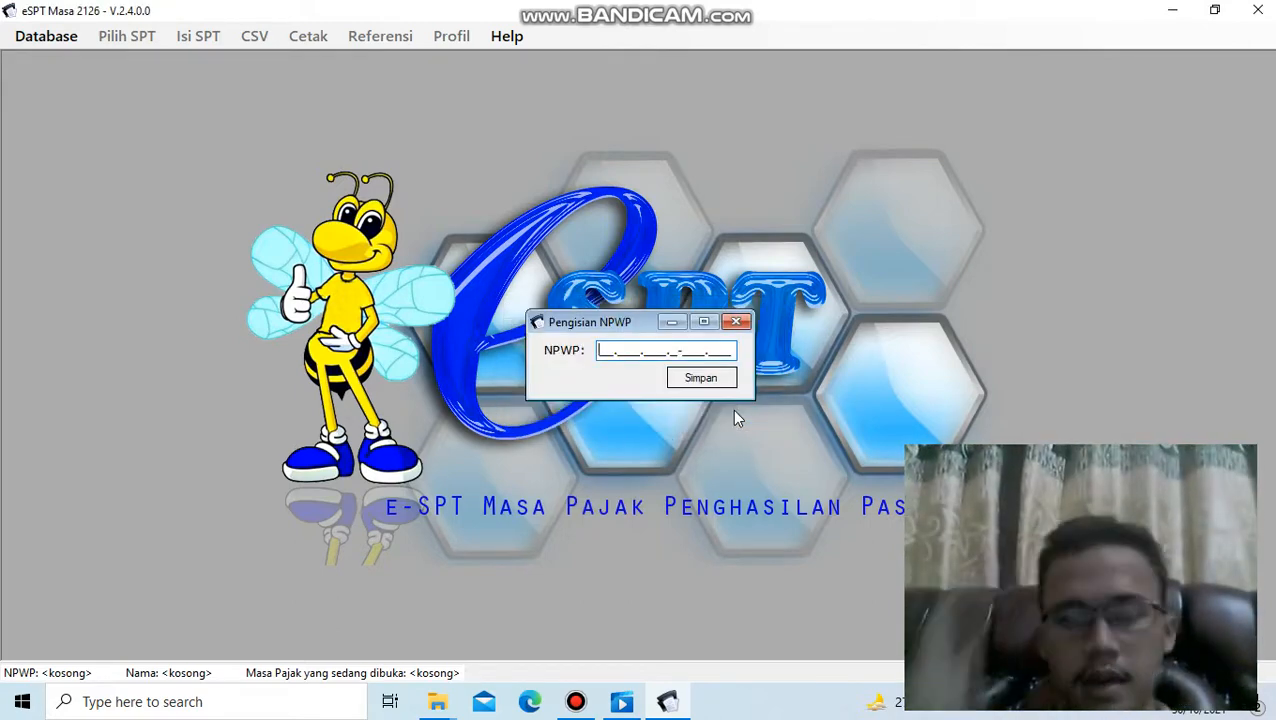
mouse_move(566, 711)
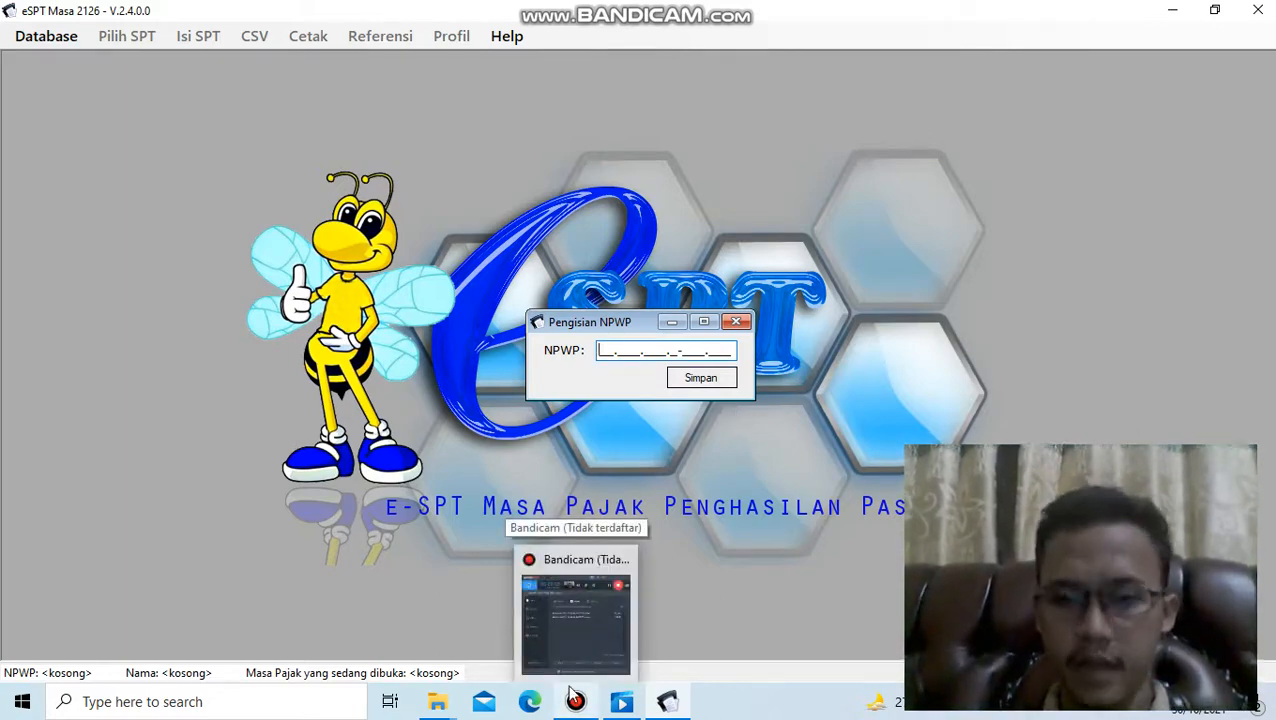
left_click(573, 707)
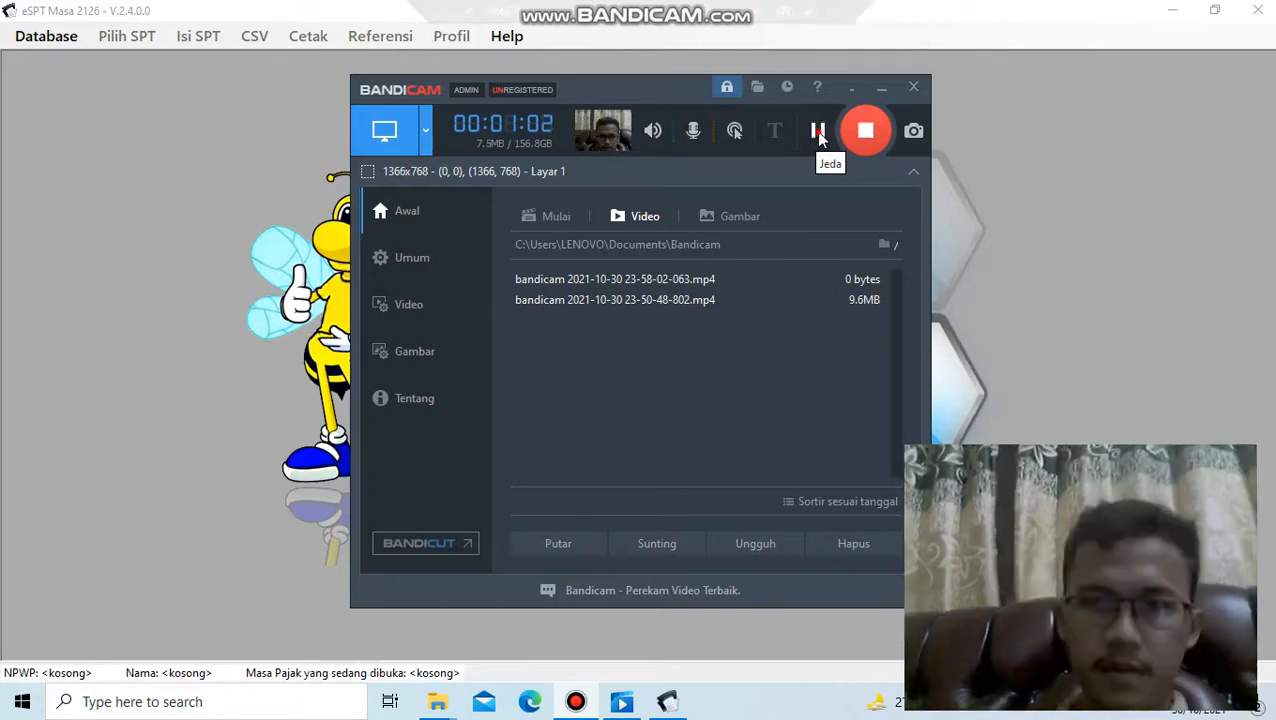
left_click(879, 90)
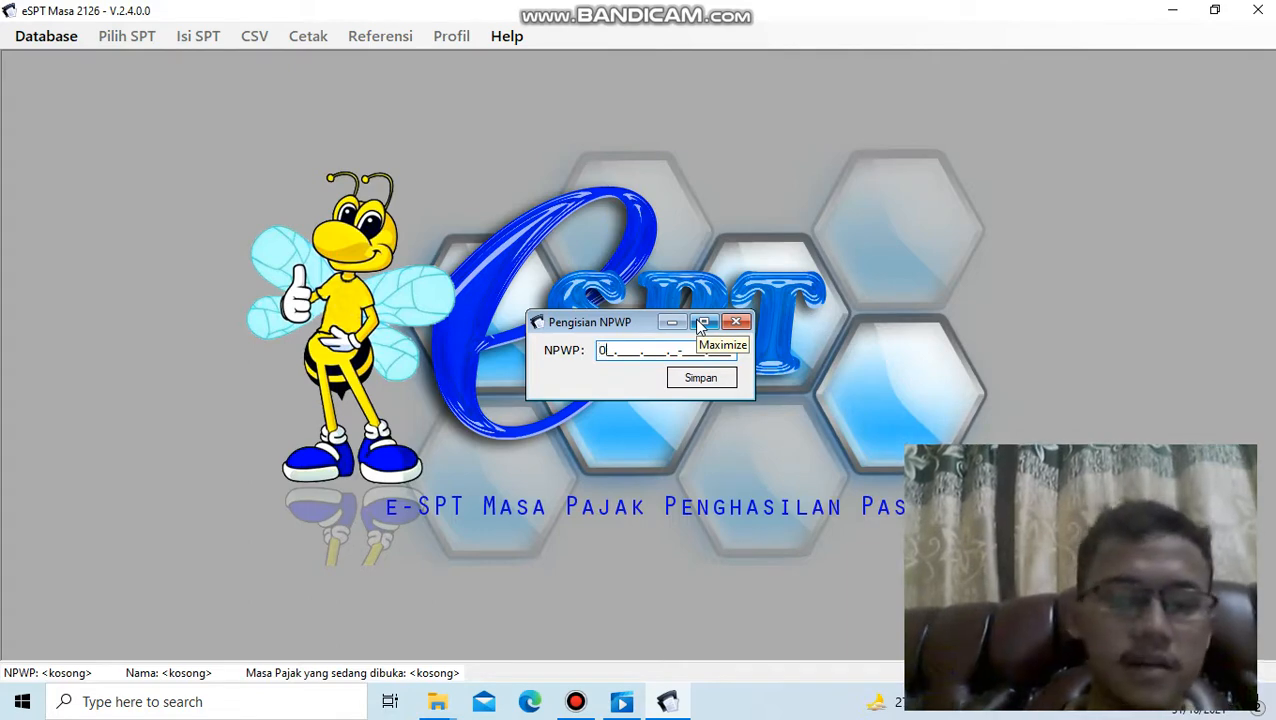
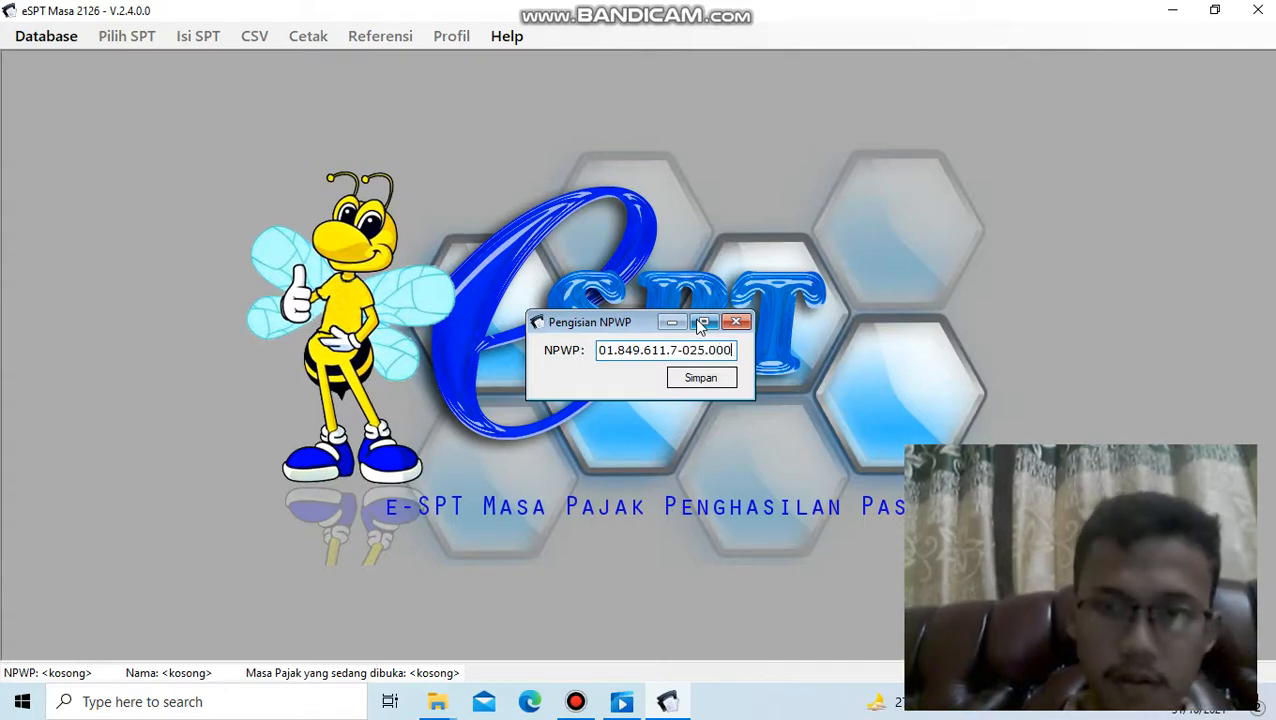
- Fill in the company's NPWP tax number, save it and acknowledge the confirmation to reach the taxpayer profile form
left_click(686, 381)
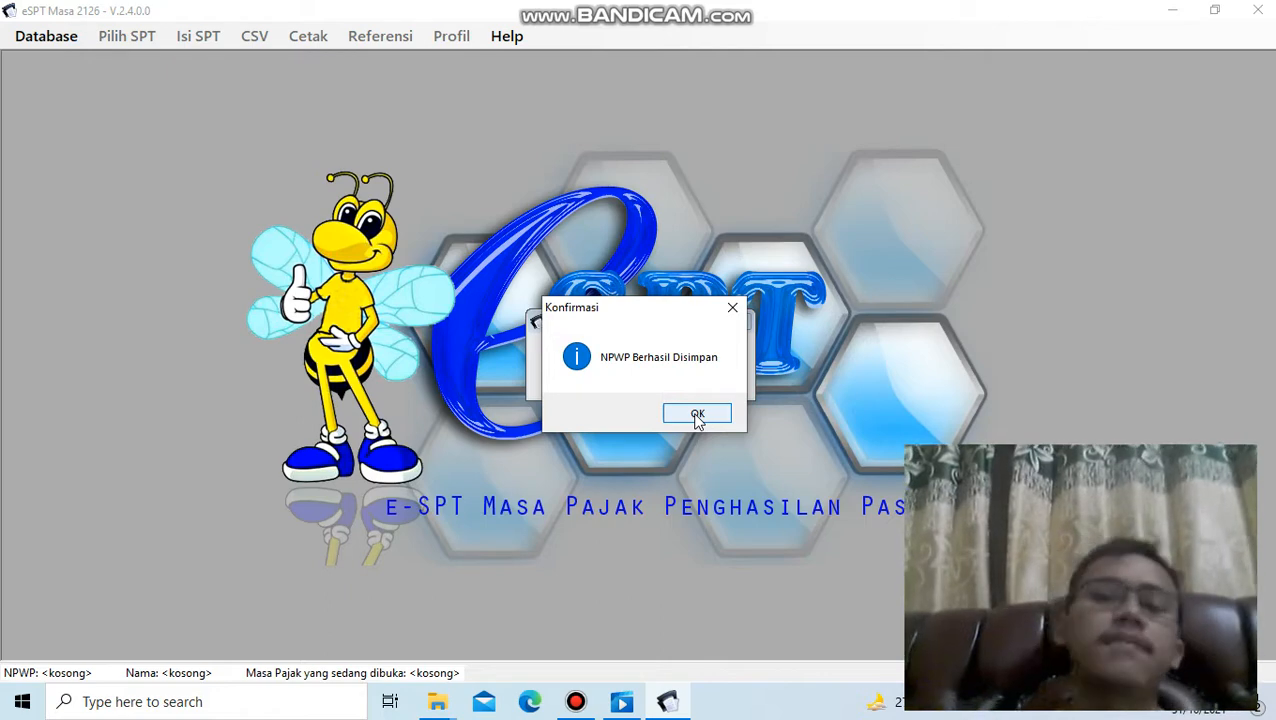
left_click(697, 414)
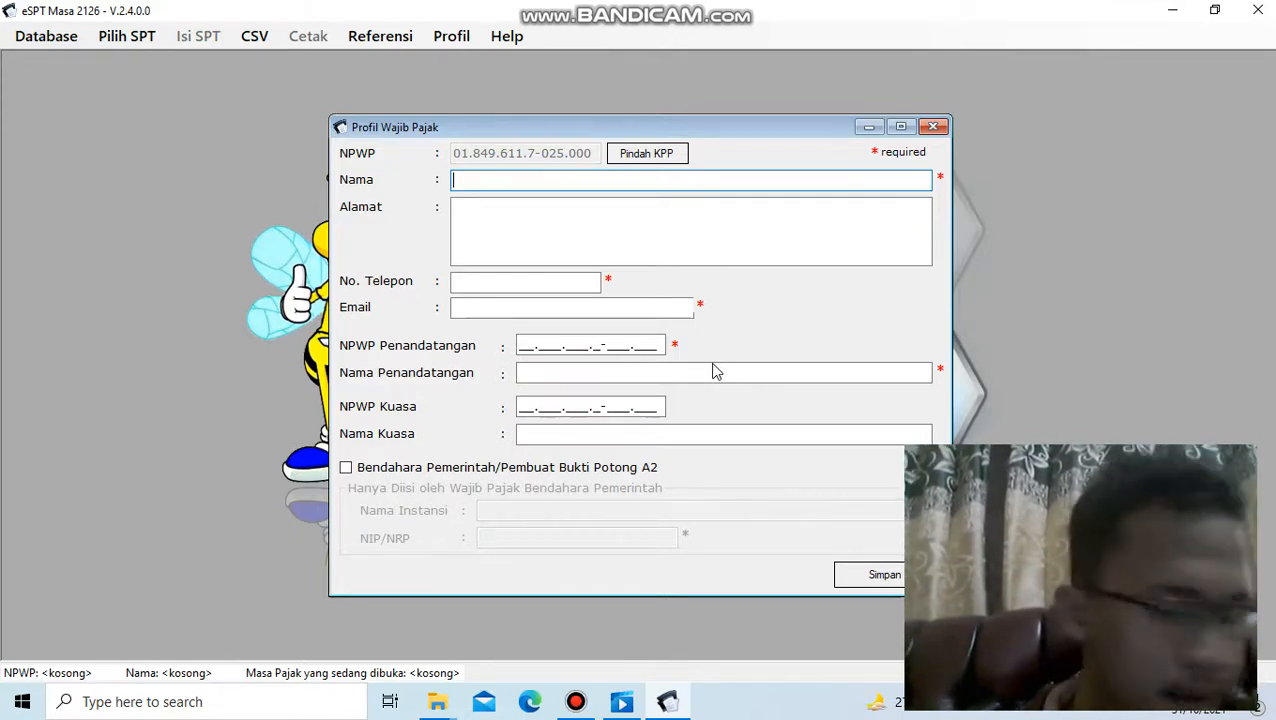
- Enter Pt Pandawa Corp as the taxpayer's name in the profile form
type("P")
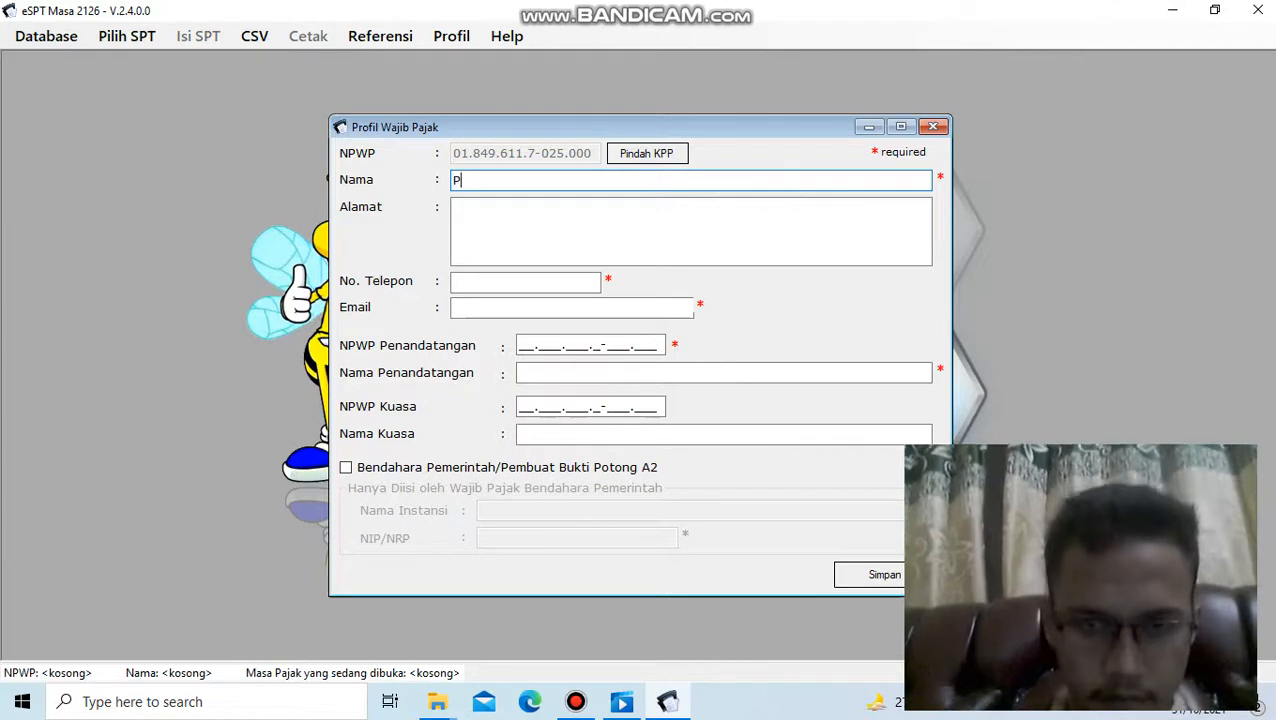
type("t Pan")
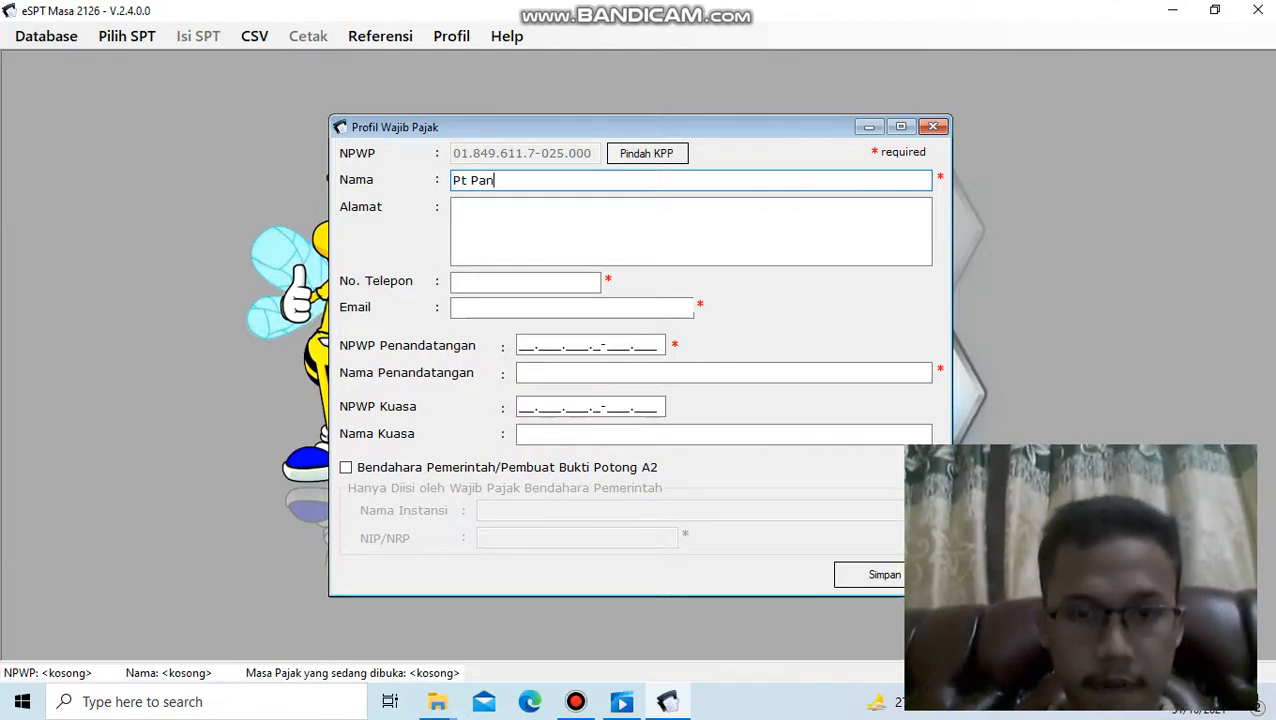
type("dawa")
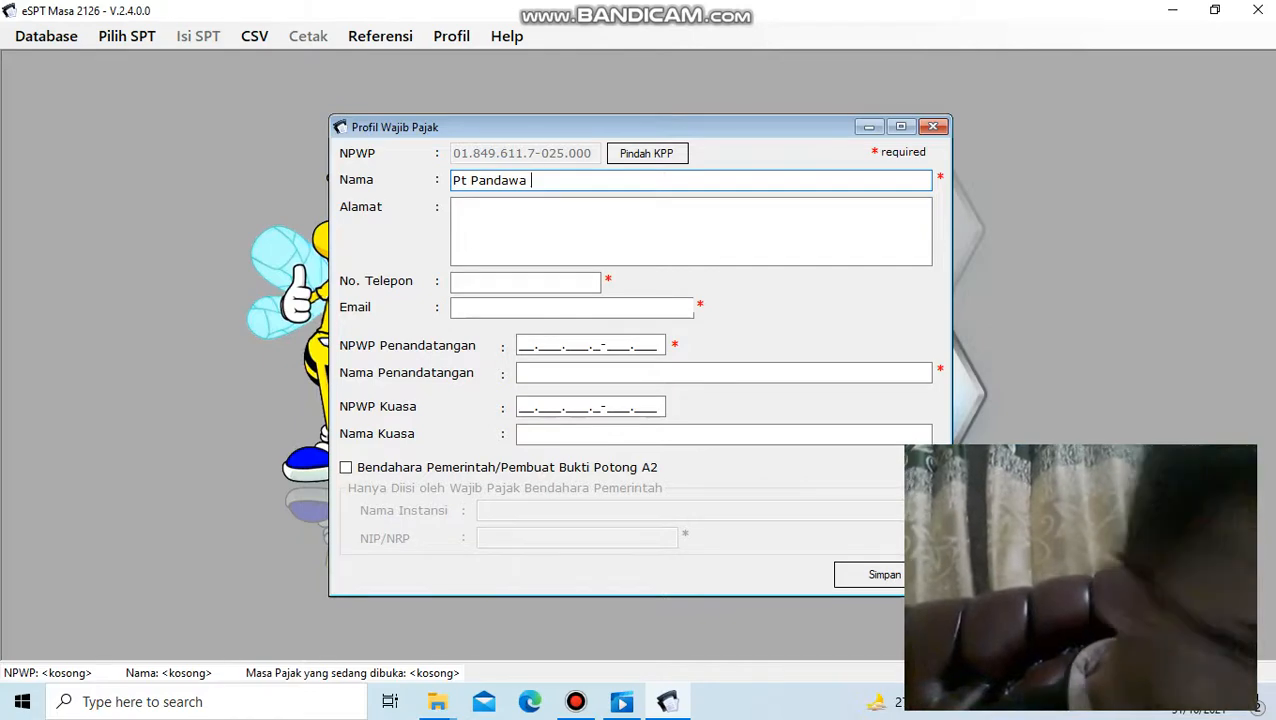
type(" Co")
type("rp")
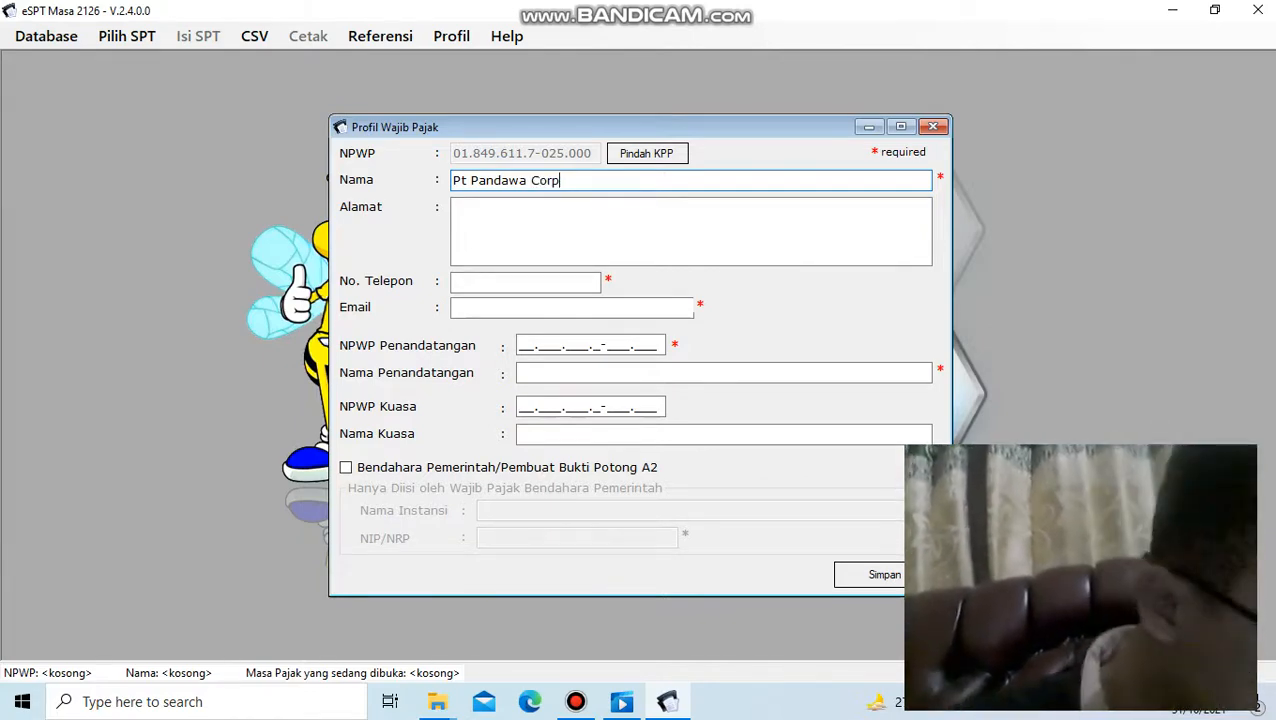
- Fill in the company's street address and city in the Alamat field of the taxpayer profile
left_click(544, 205)
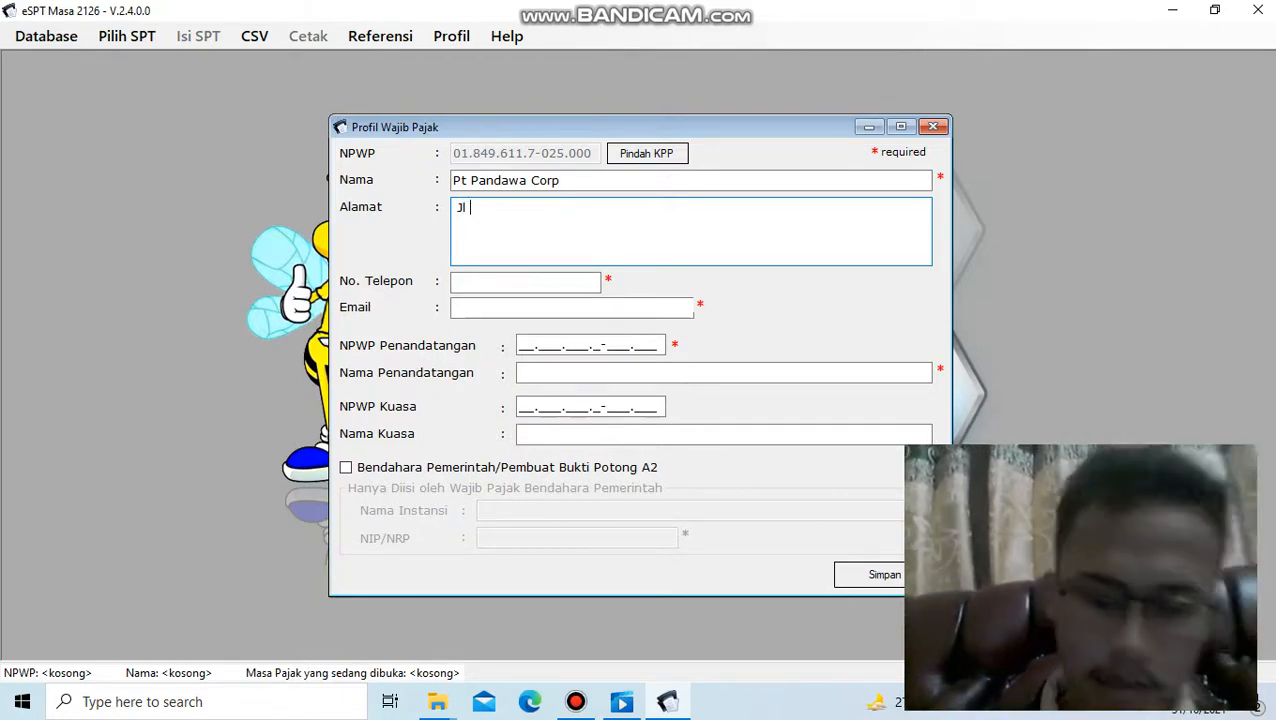
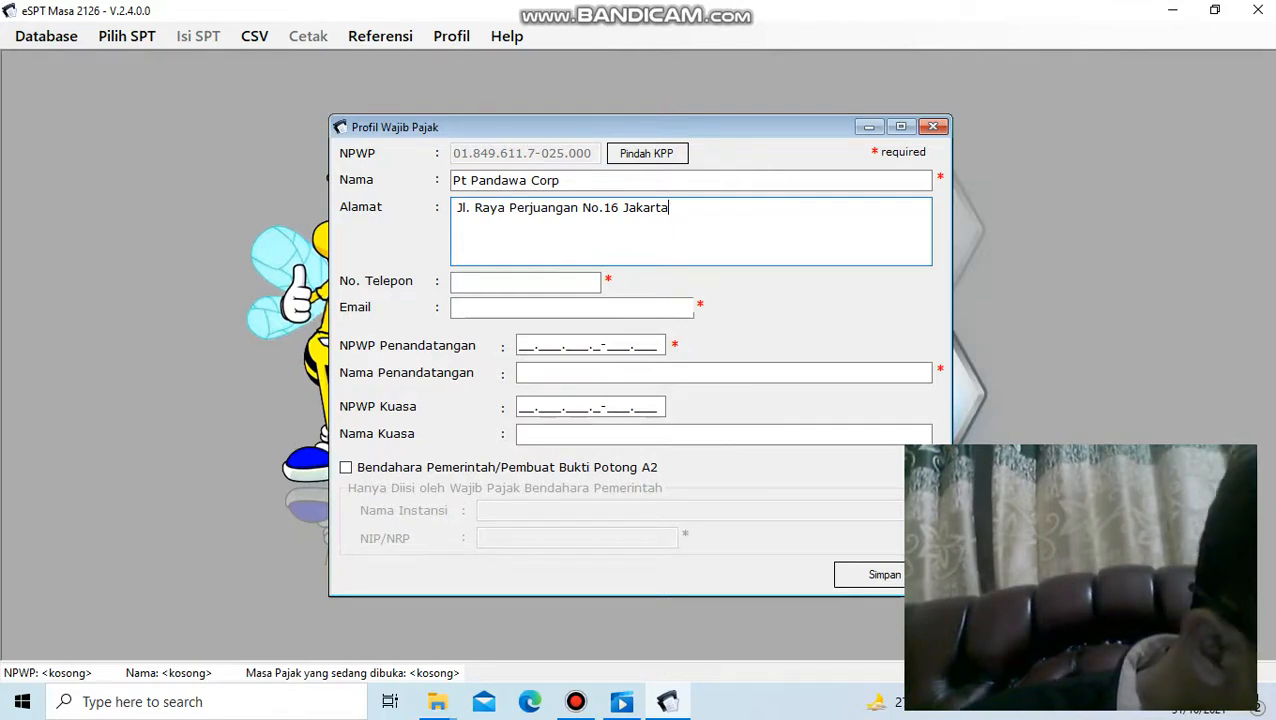
- Enter the company's phone number in the No. Telepon field of the taxpayer profile
left_click(493, 284)
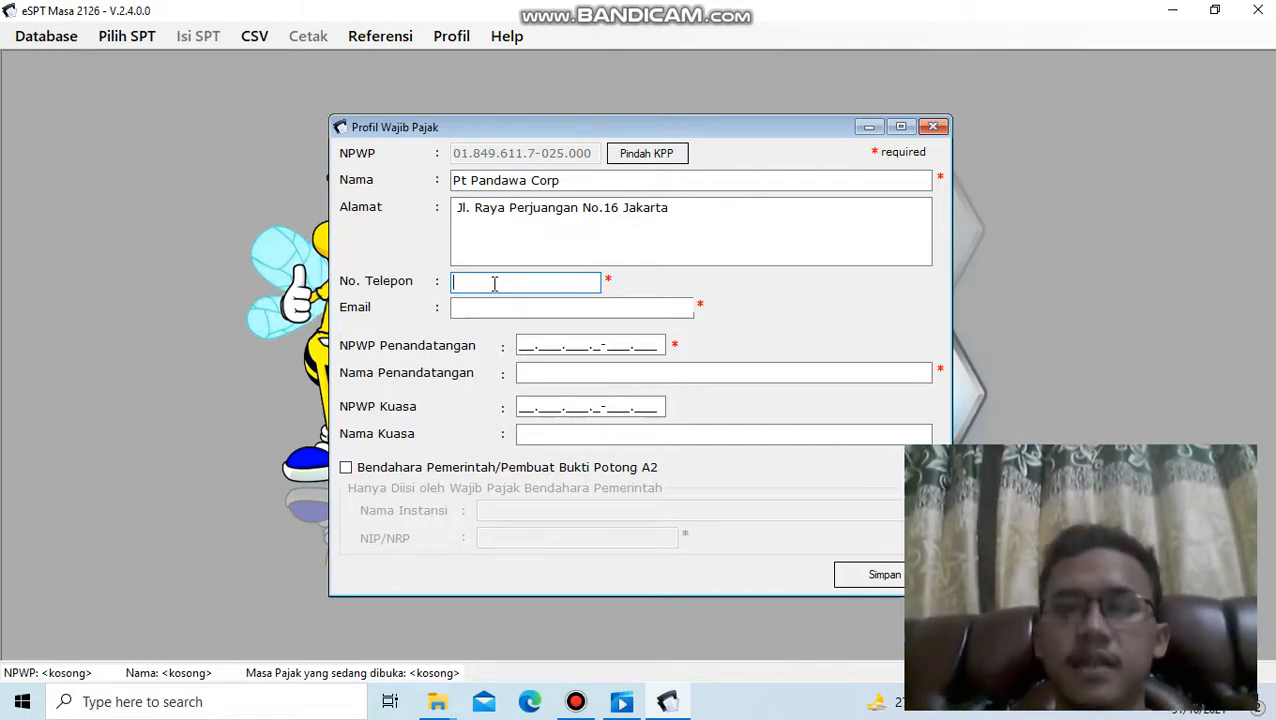
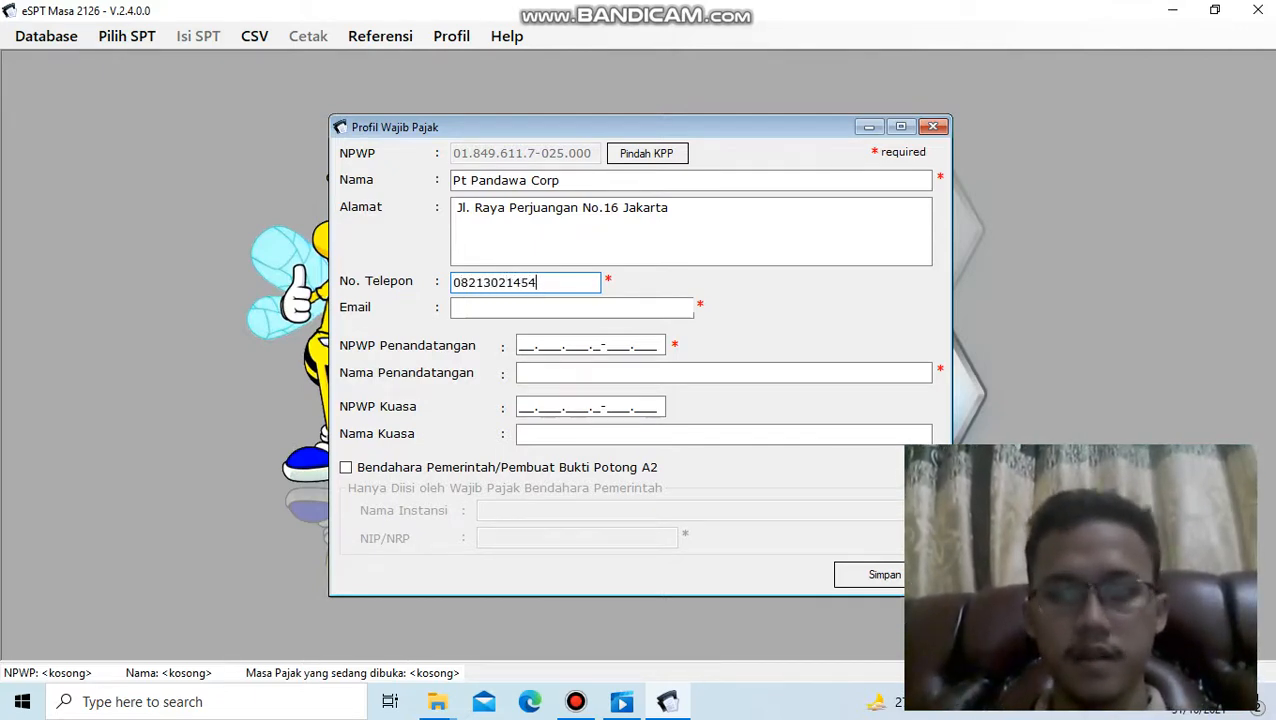
key("Tab")
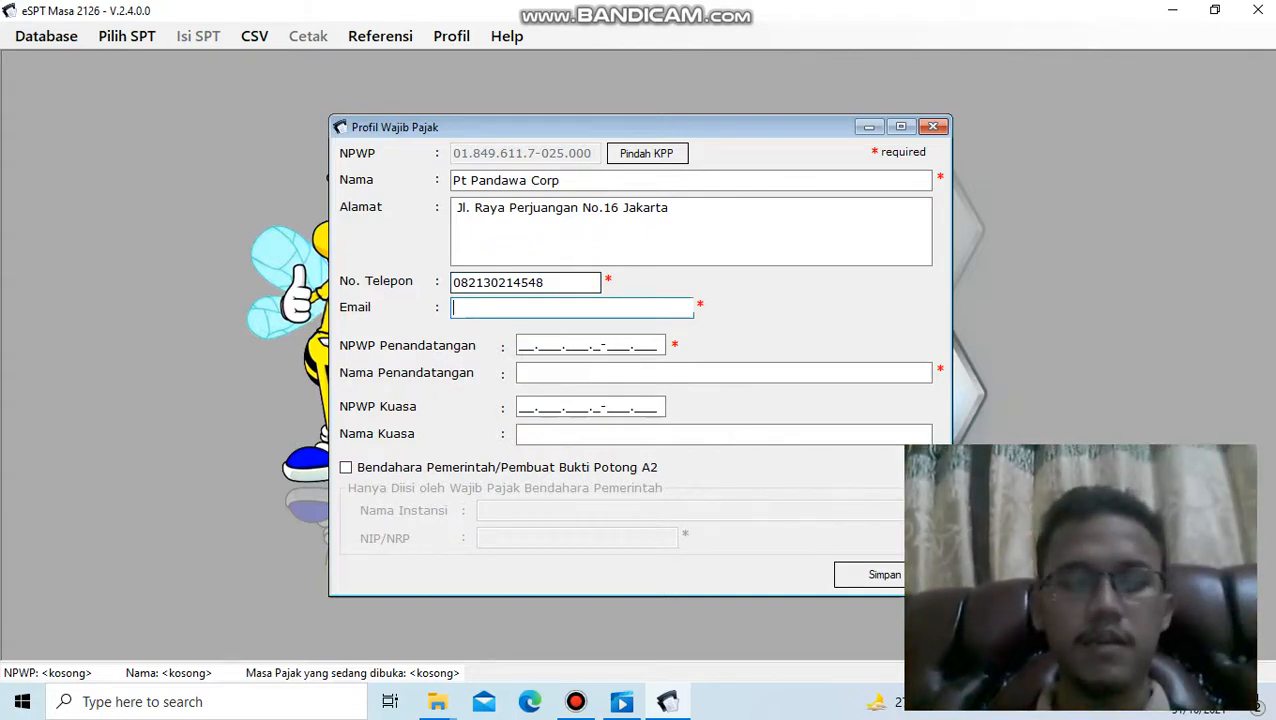
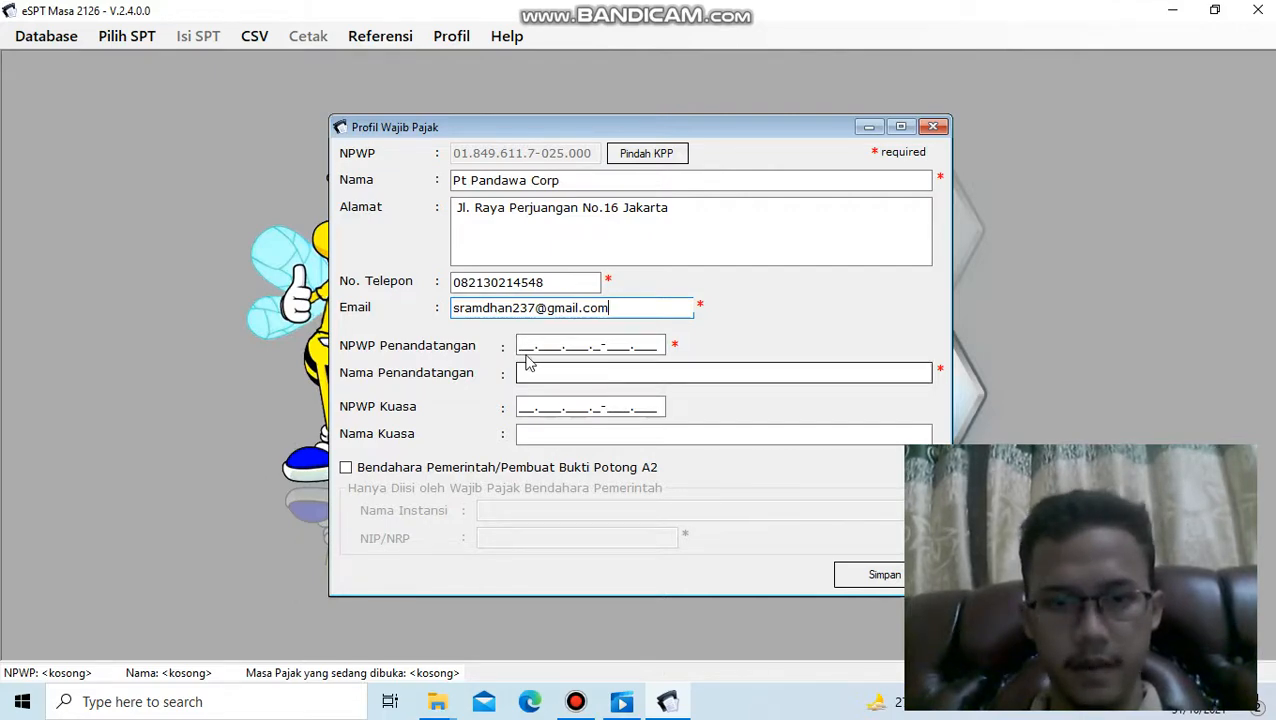
- Enter the signatory's full name in the Nama Penandatangan field
left_click(527, 345)
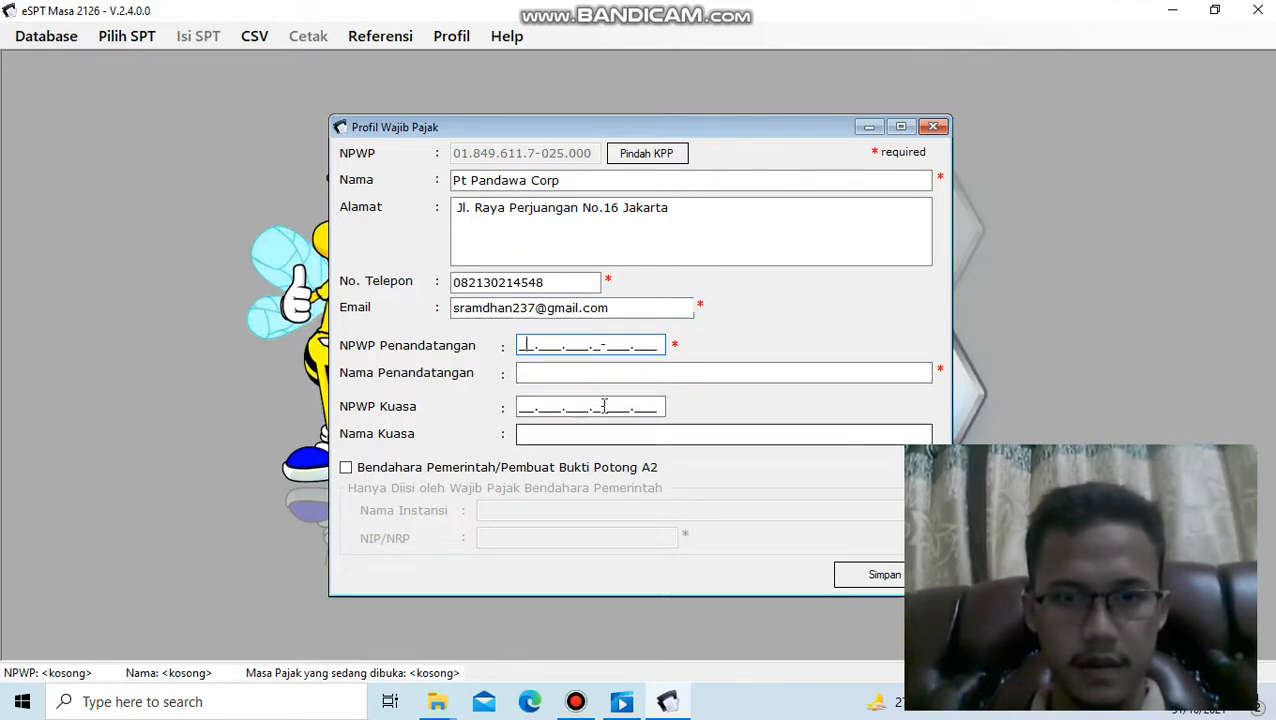
left_click(583, 373)
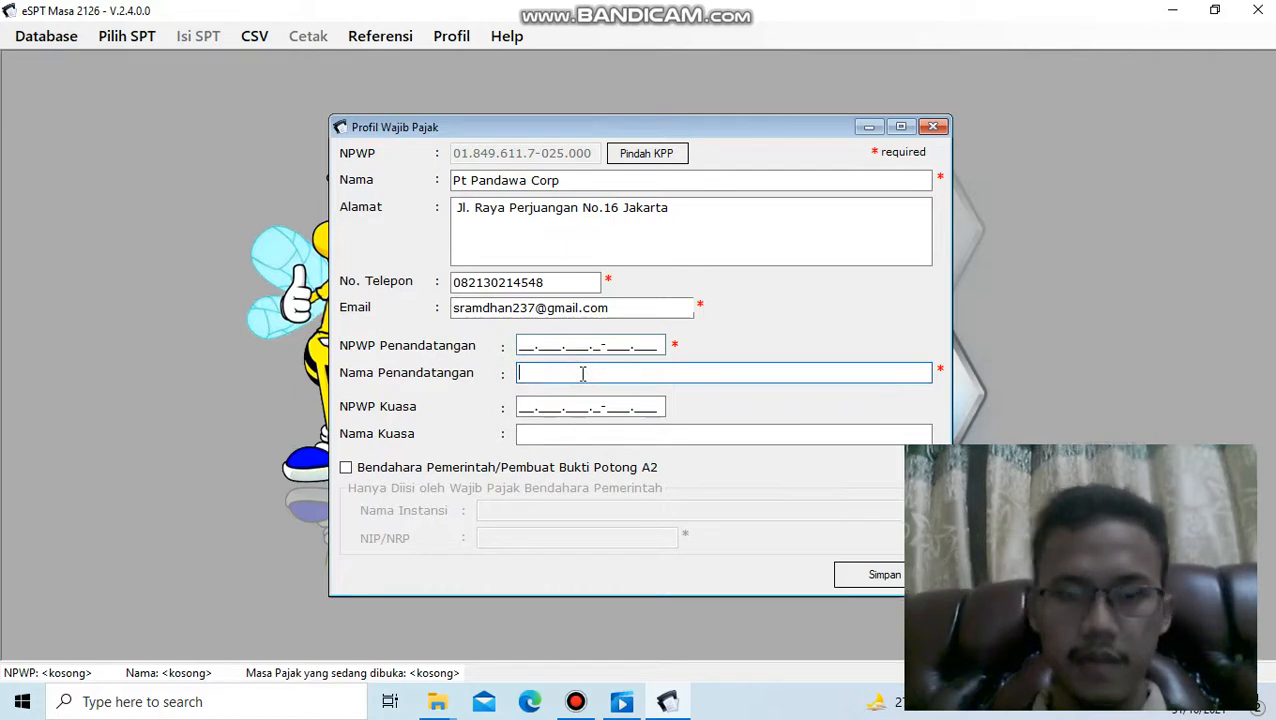
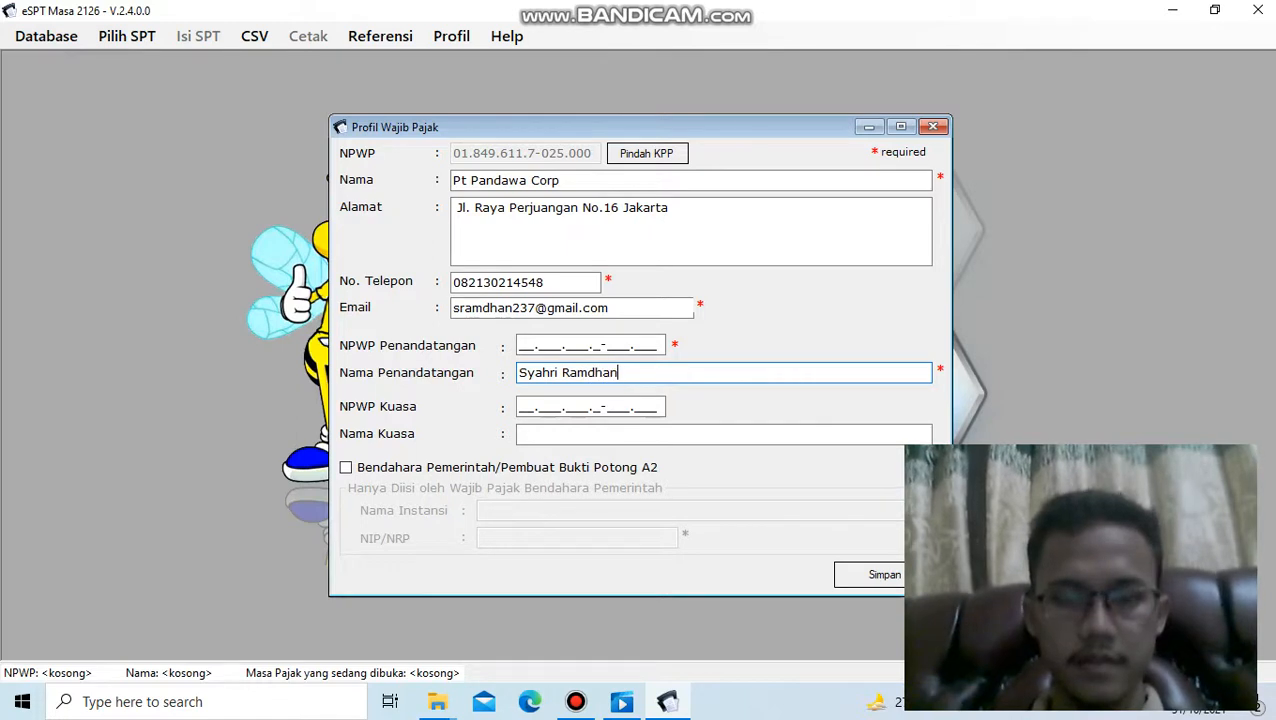
left_click(522, 346)
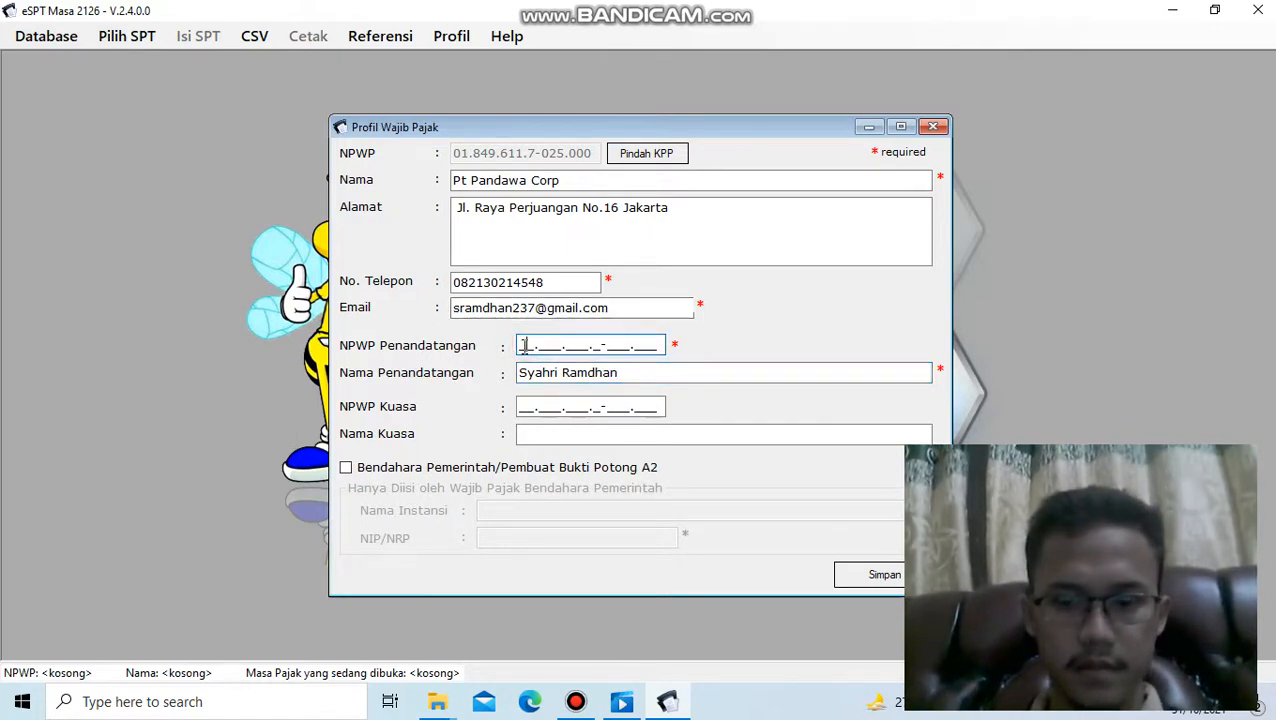
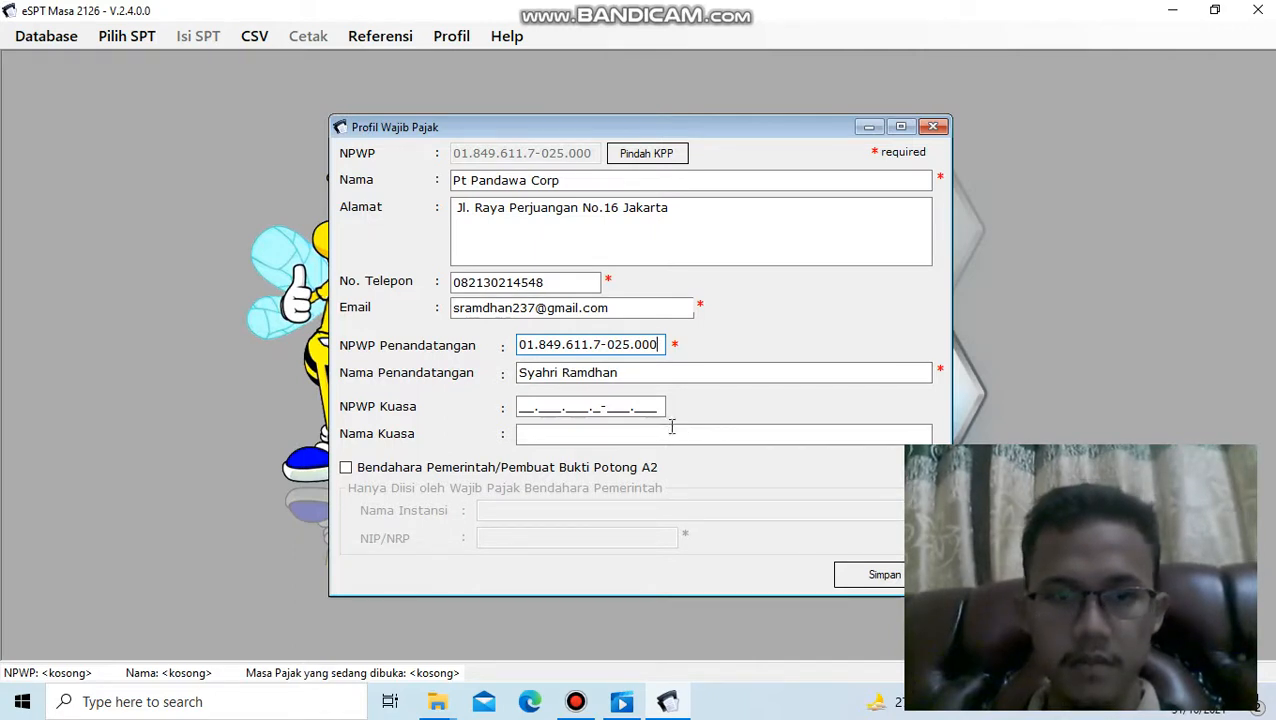
- Enter the signatory's tax number in the NPWP Penandatangan field and save the taxpayer profile
left_click(877, 576)
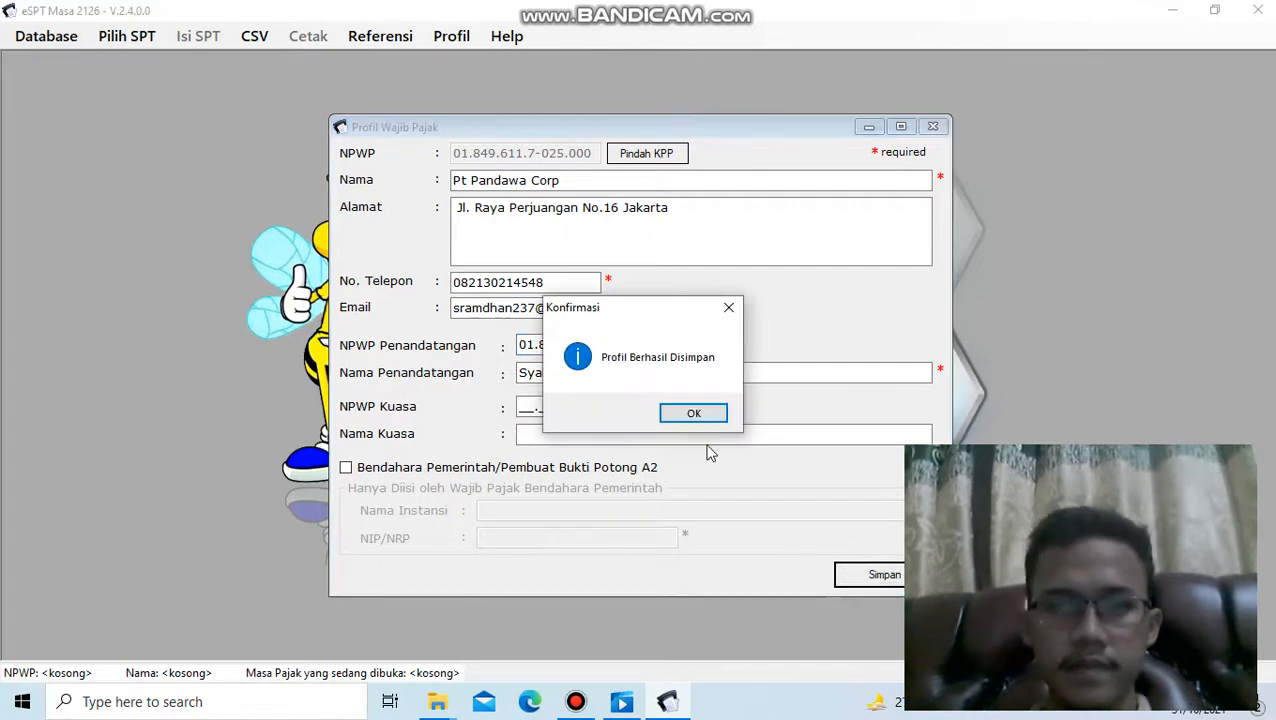
left_click(696, 414)
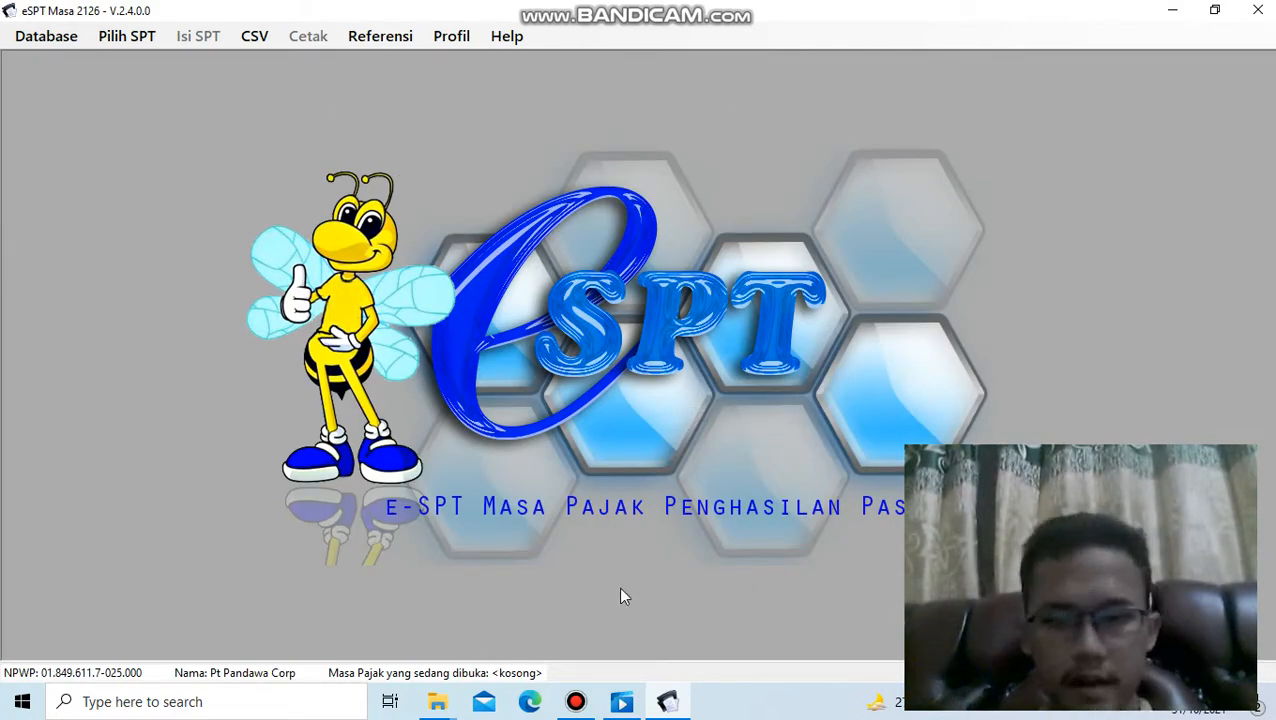
mouse_move(580, 706)
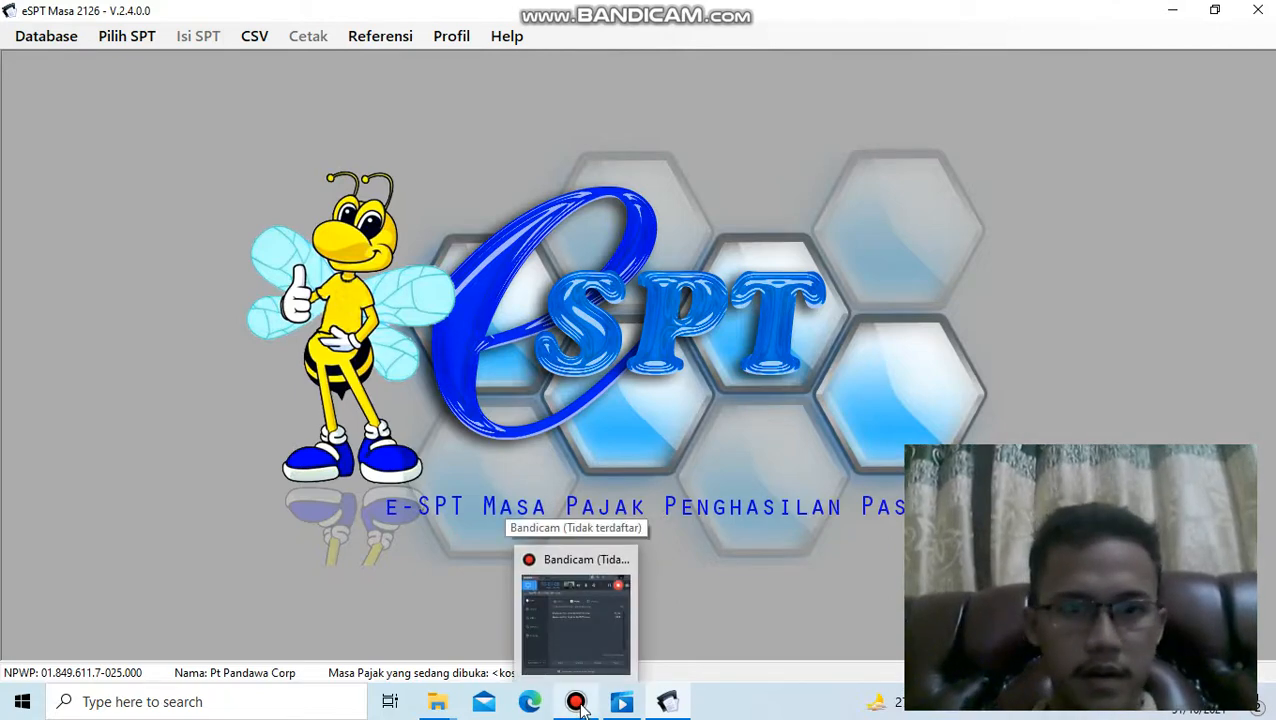
left_click(541, 613)
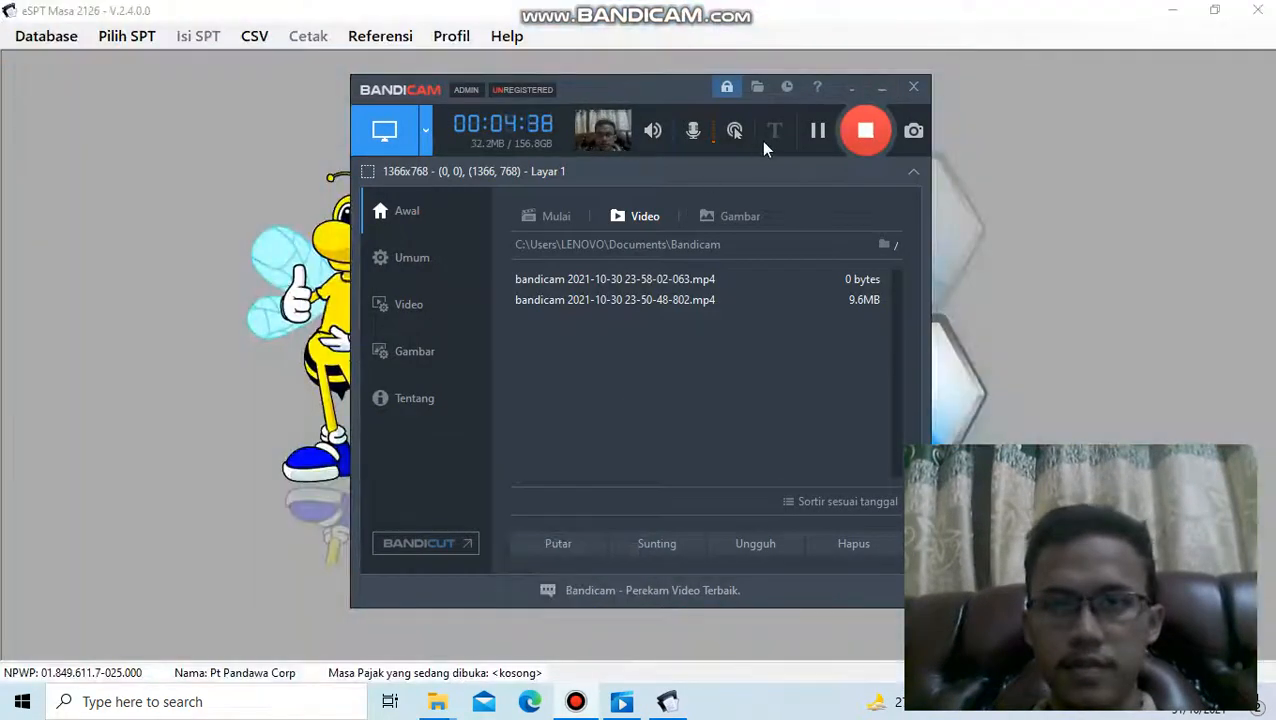
left_click(864, 132)
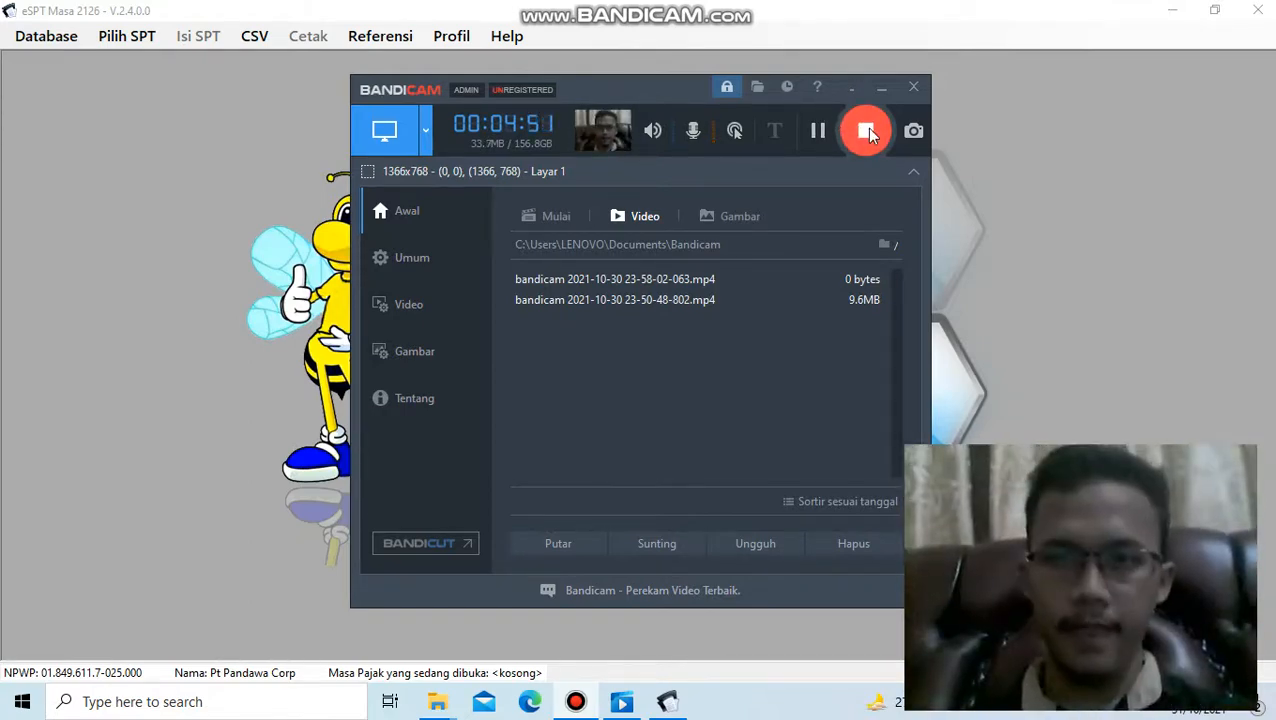
left_click(868, 135)
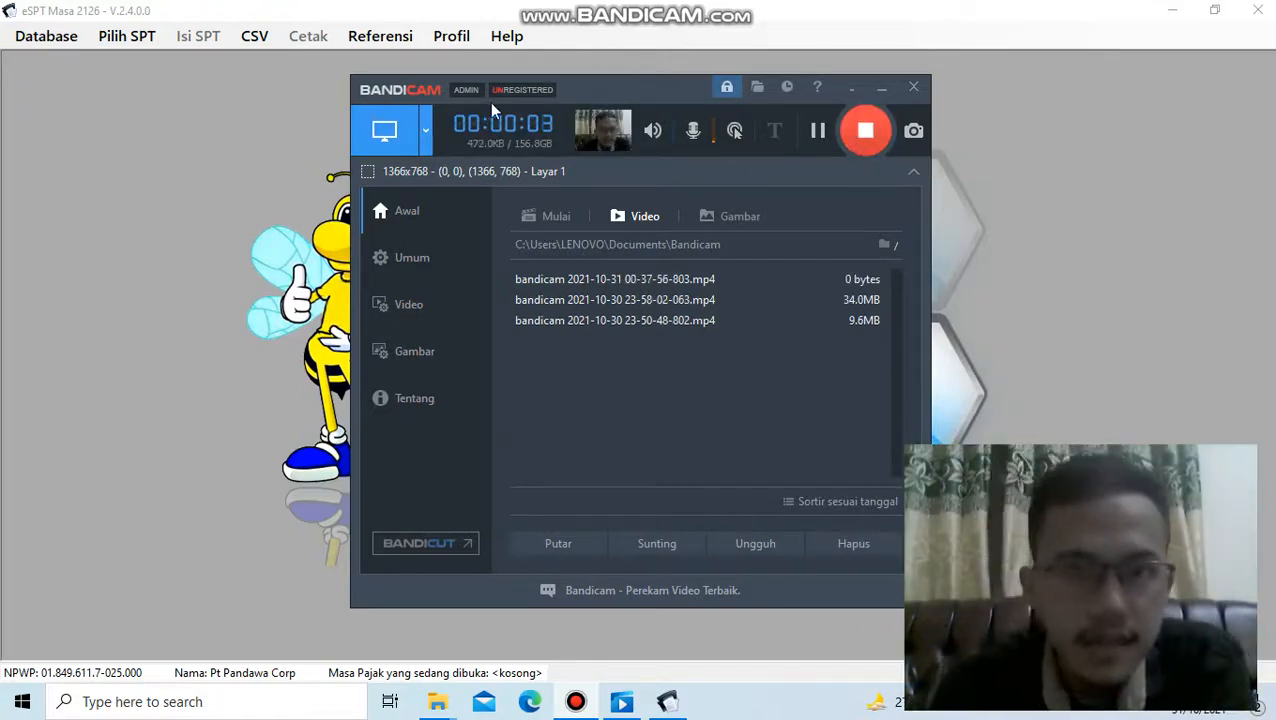
left_click(213, 131)
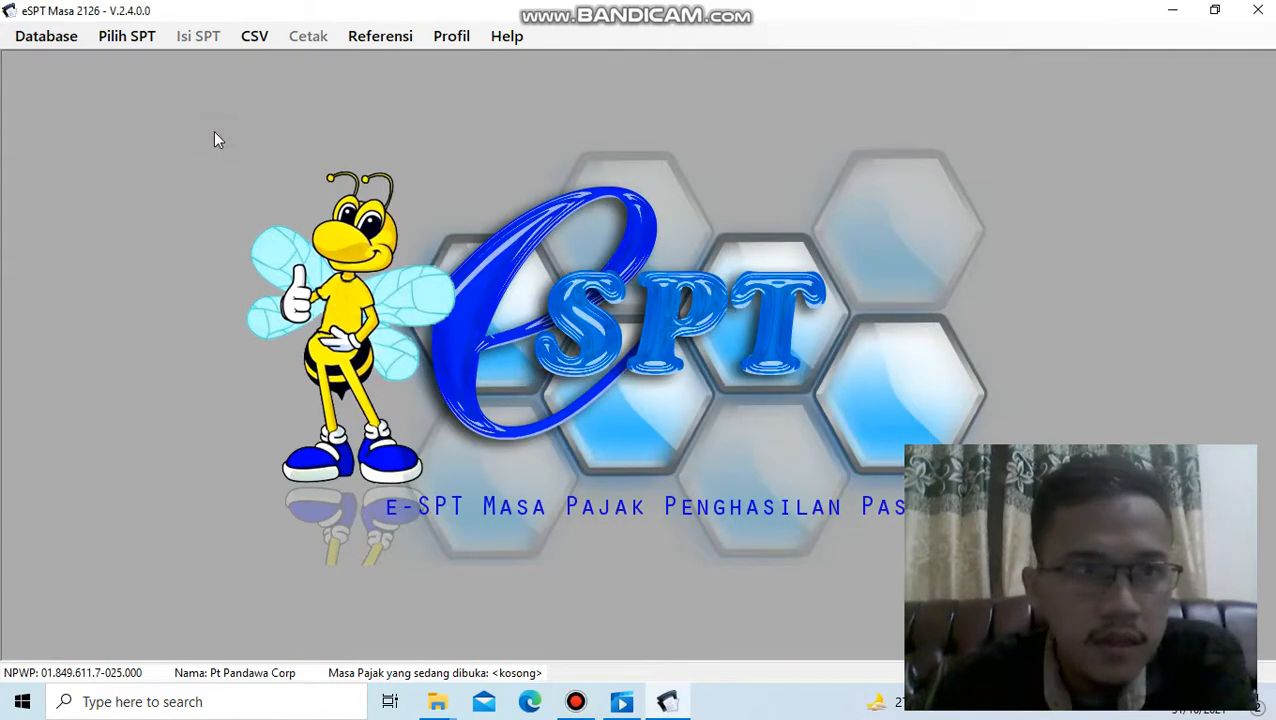
- Create a new SPT for the tax period Januari 2020
left_click(127, 38)
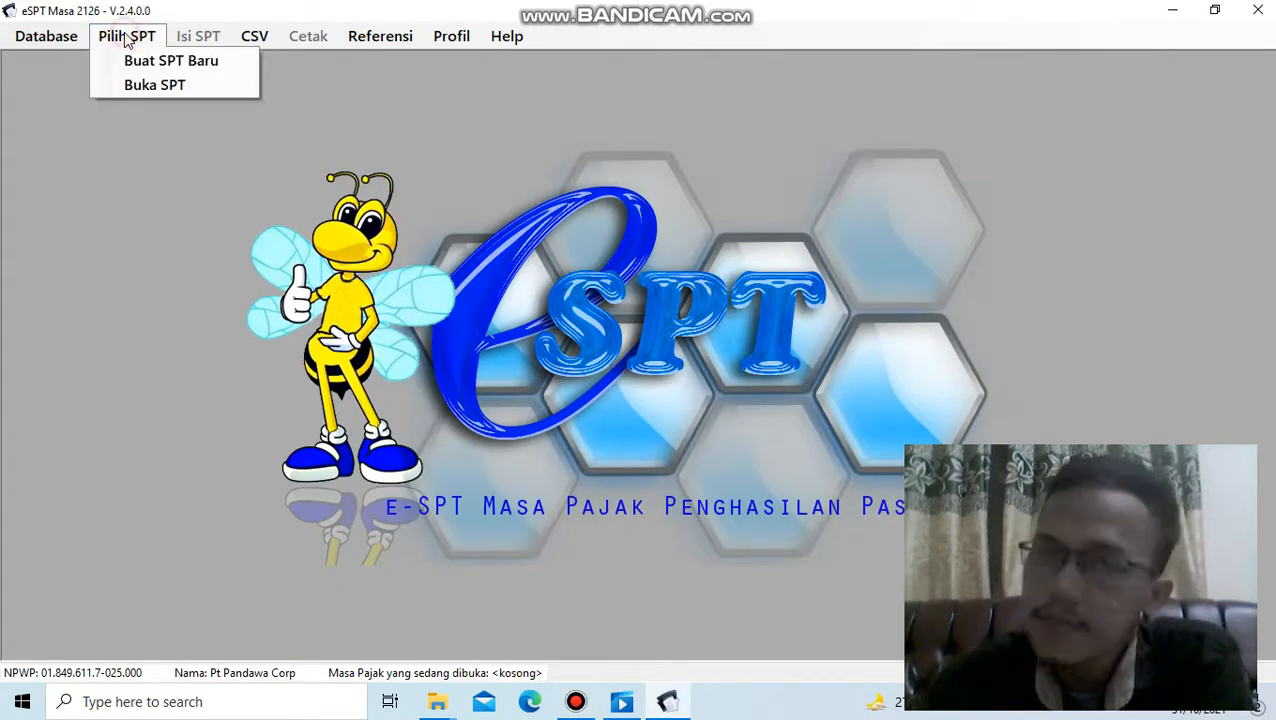
left_click(168, 62)
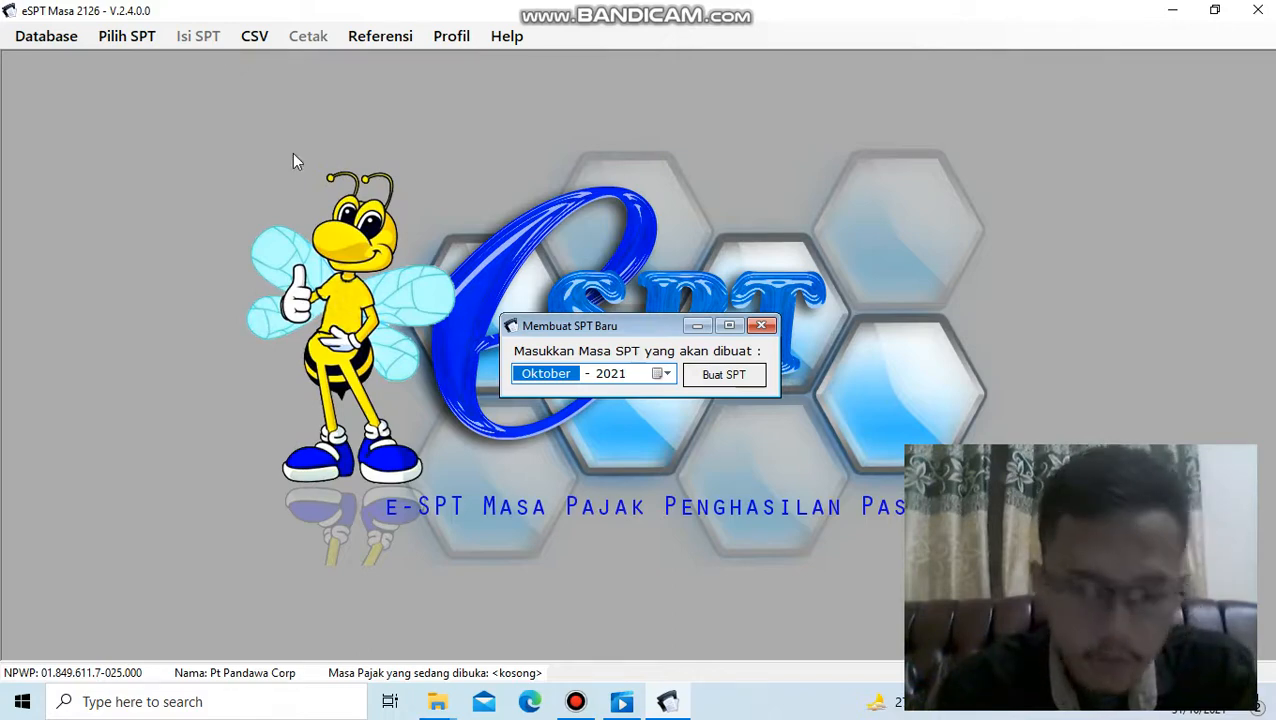
left_click(662, 375)
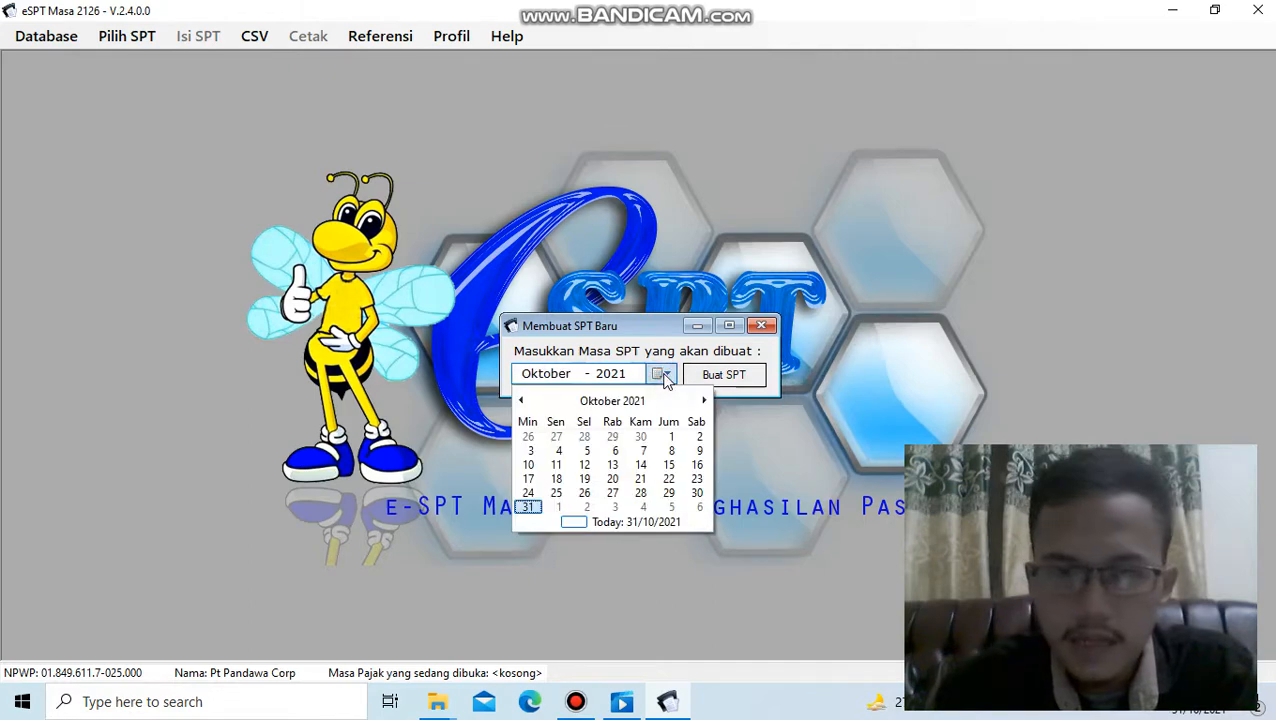
left_click(612, 401)
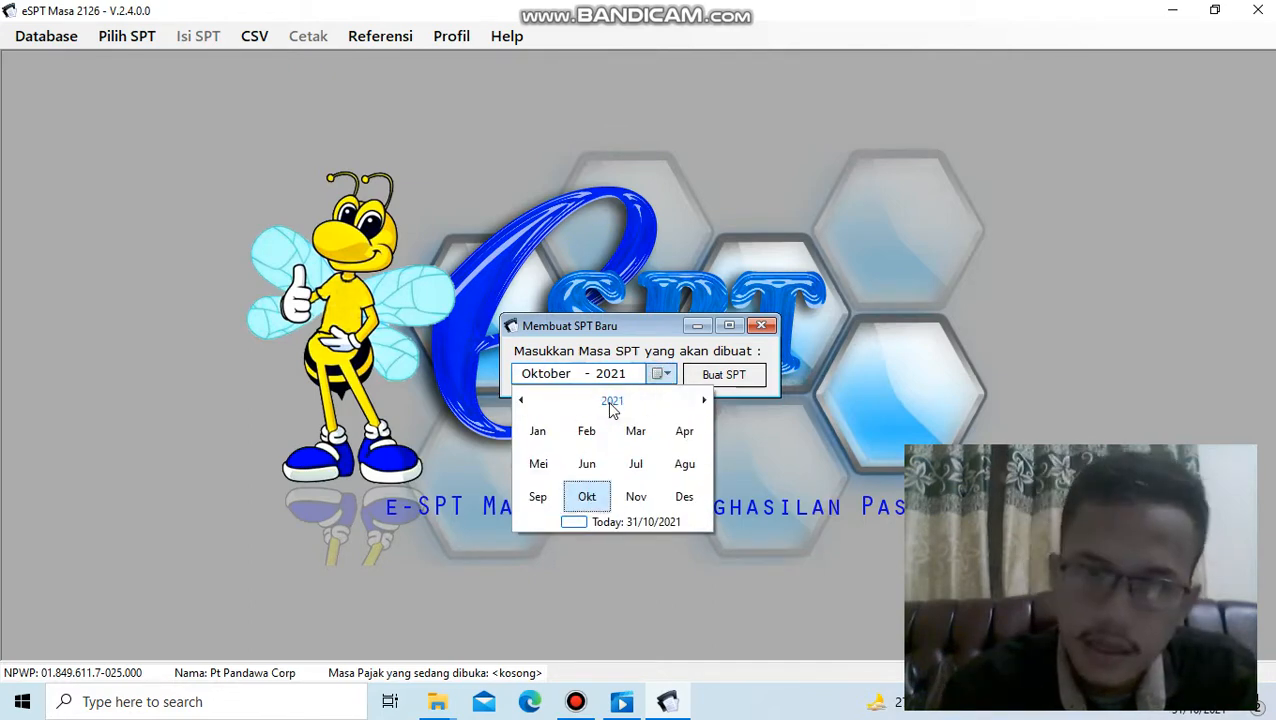
left_click(521, 401)
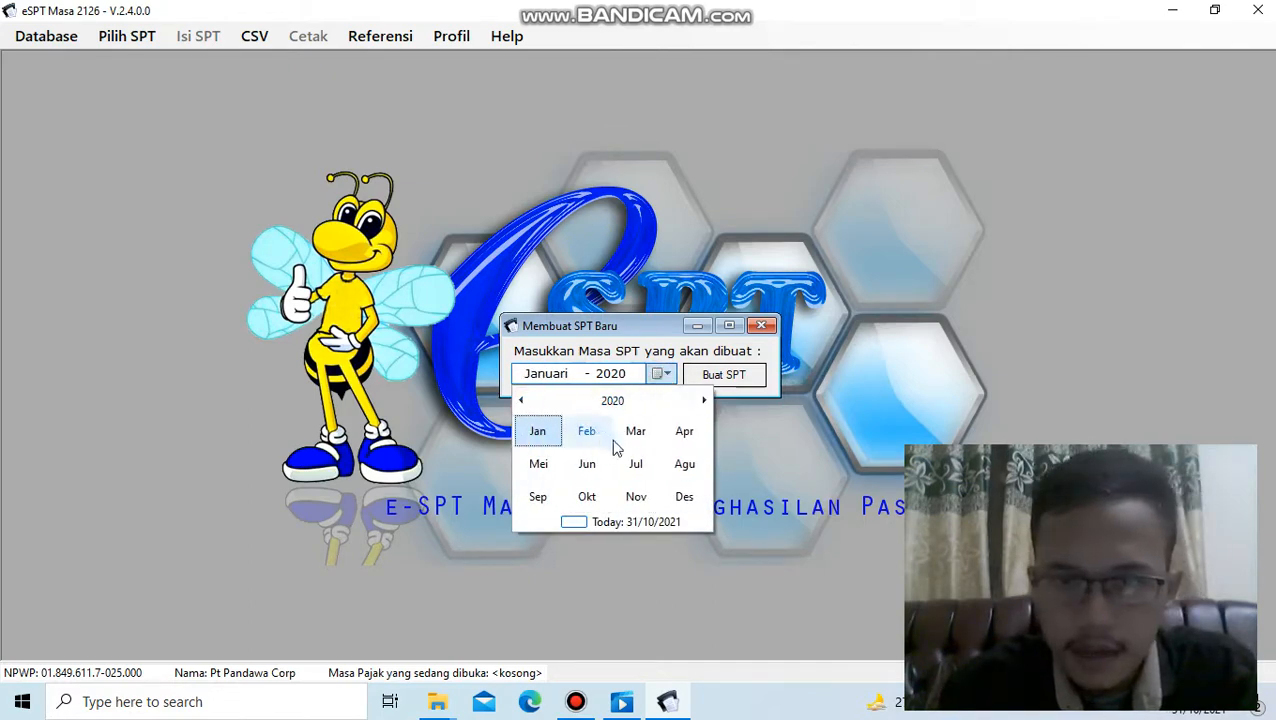
left_click(546, 442)
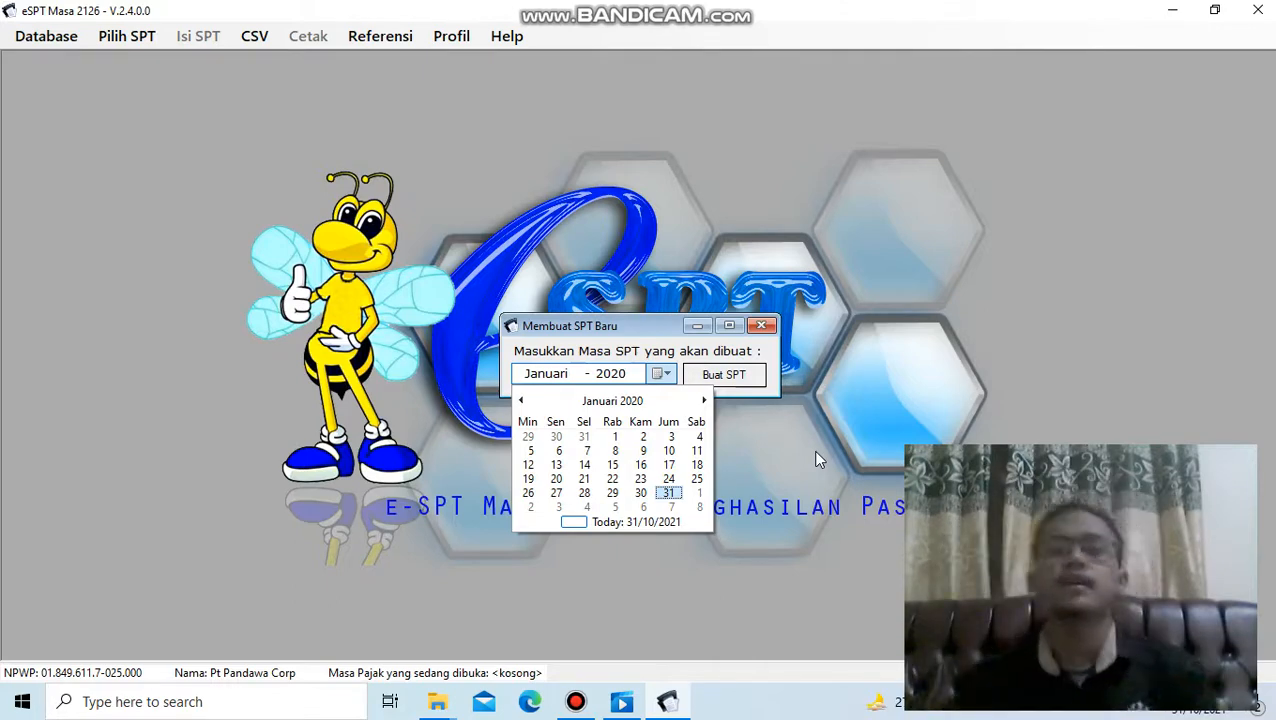
left_click(668, 494)
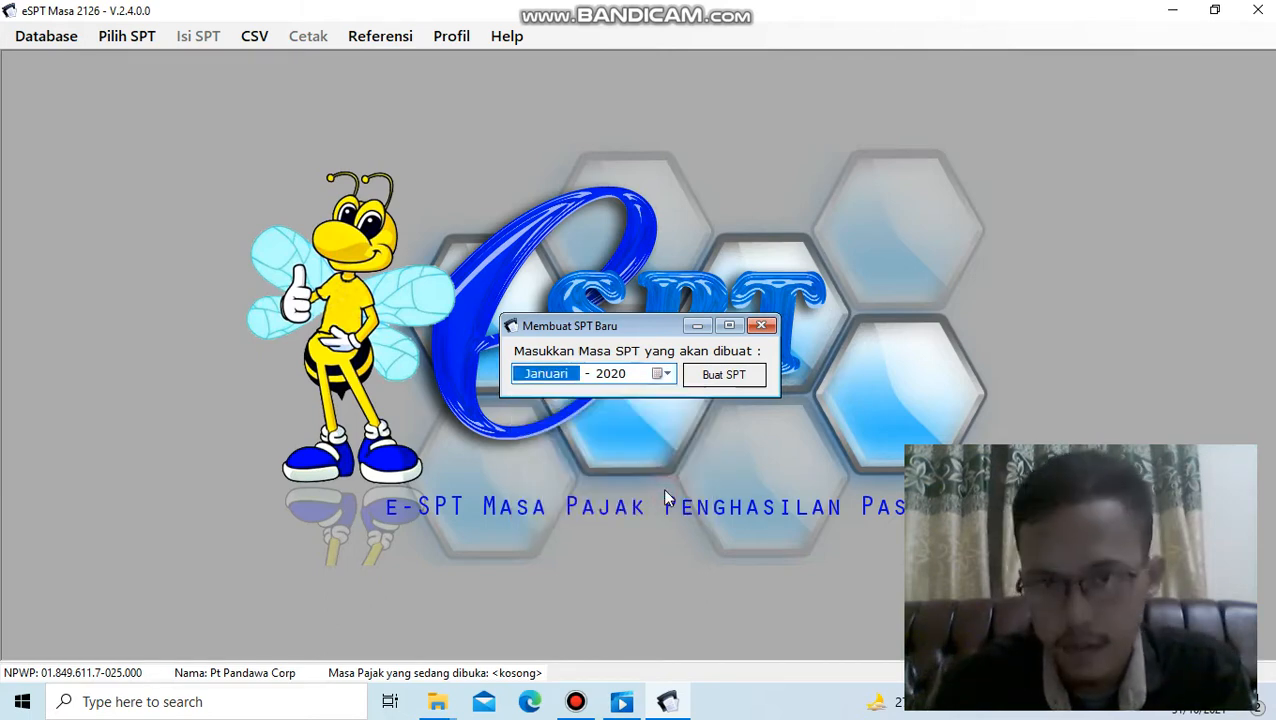
left_click(724, 376)
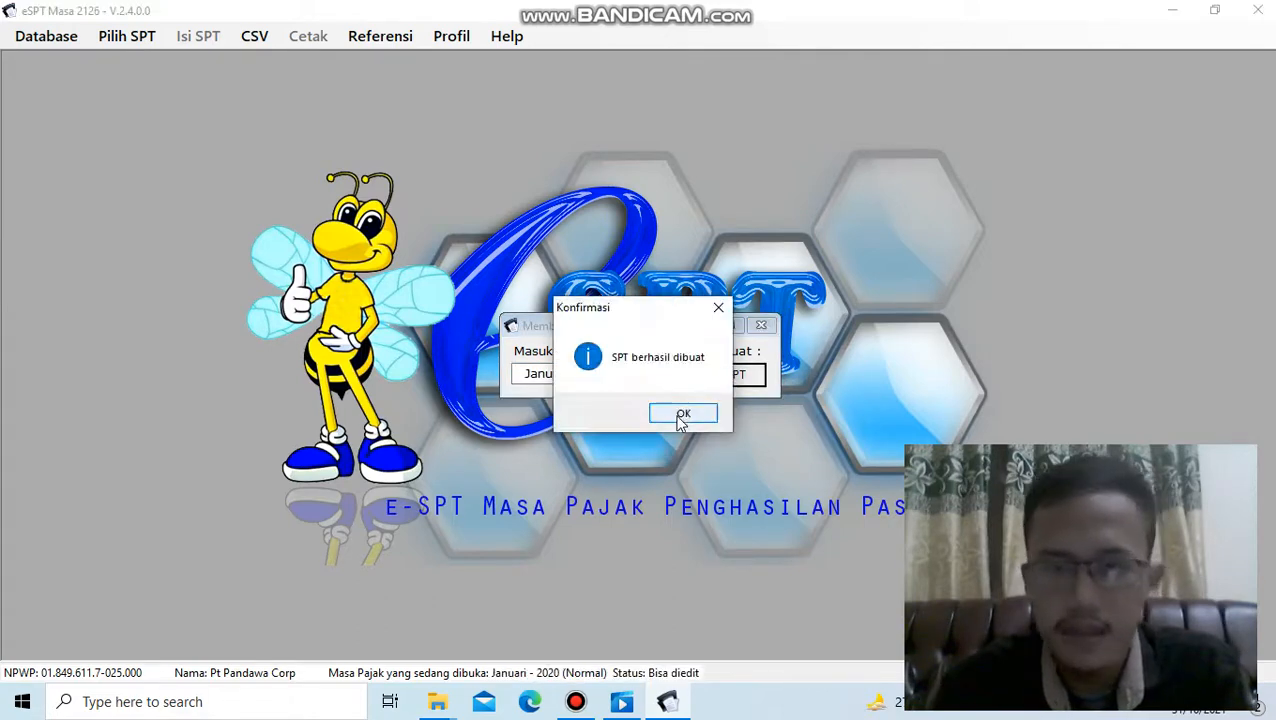
left_click(678, 414)
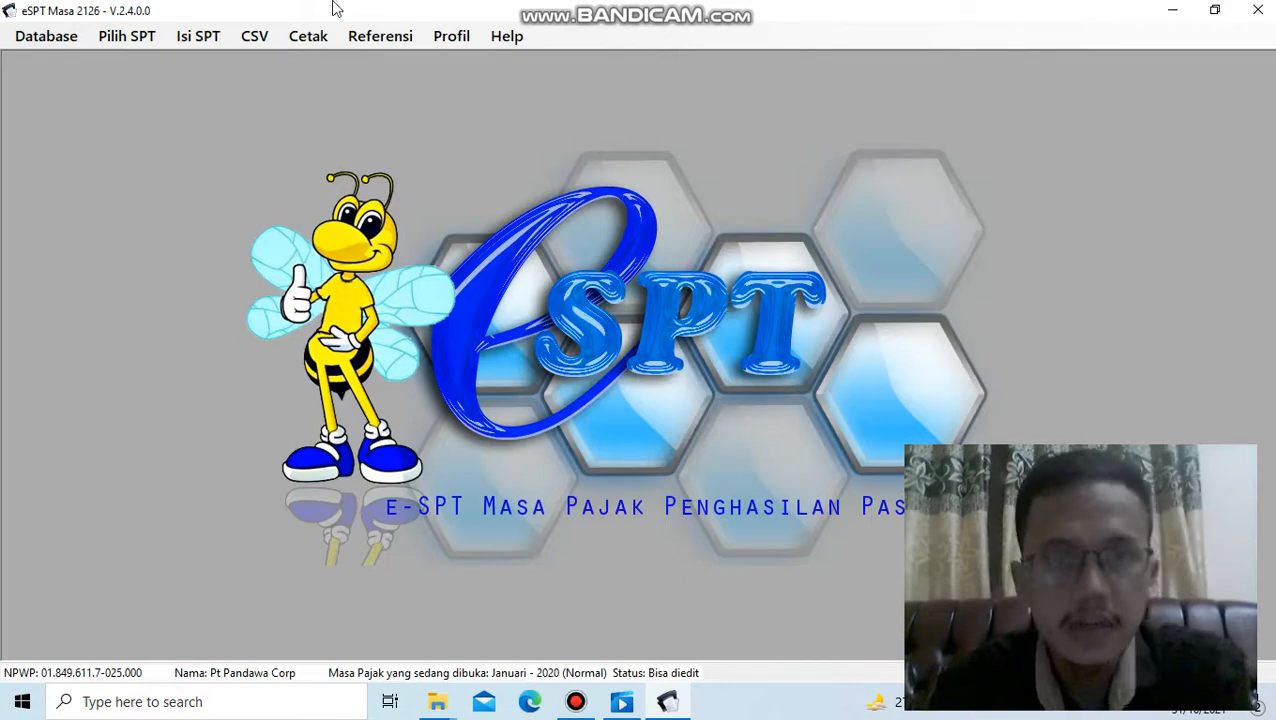
- Open the Daftar Pemotongan Pajak (1721-I) list for Satu Masa Pajak
left_click(127, 38)
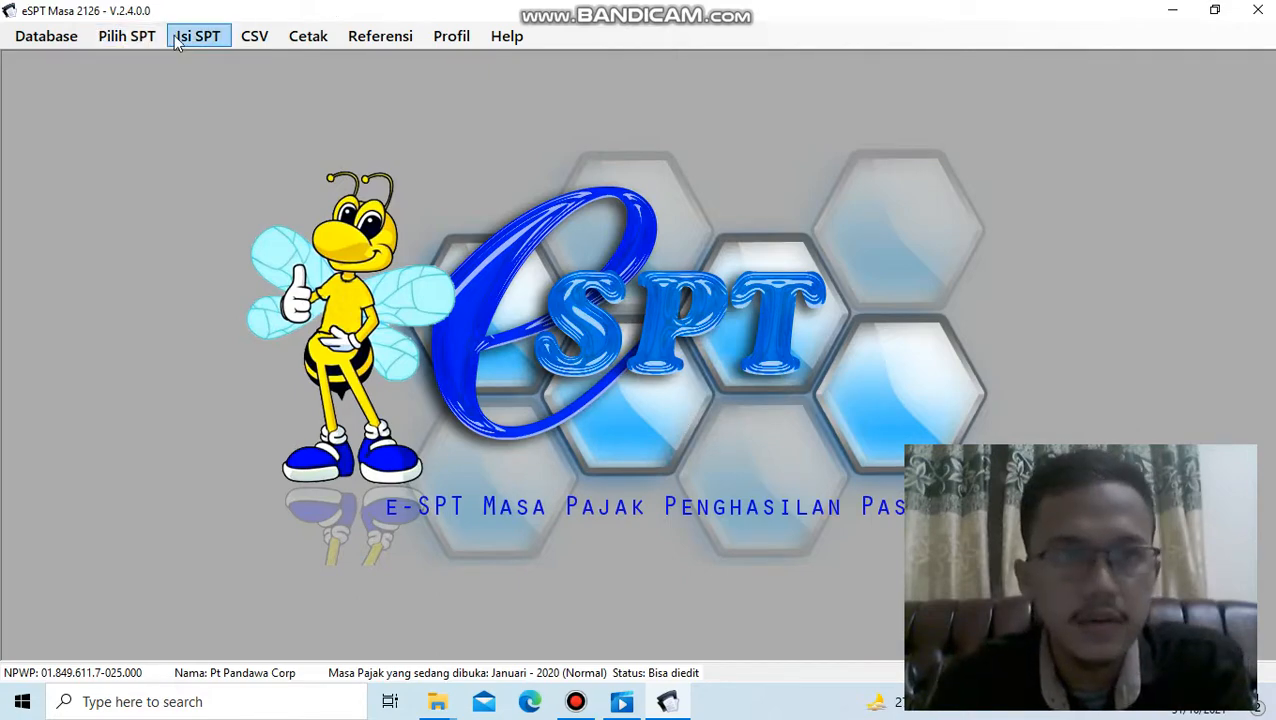
left_click(177, 40)
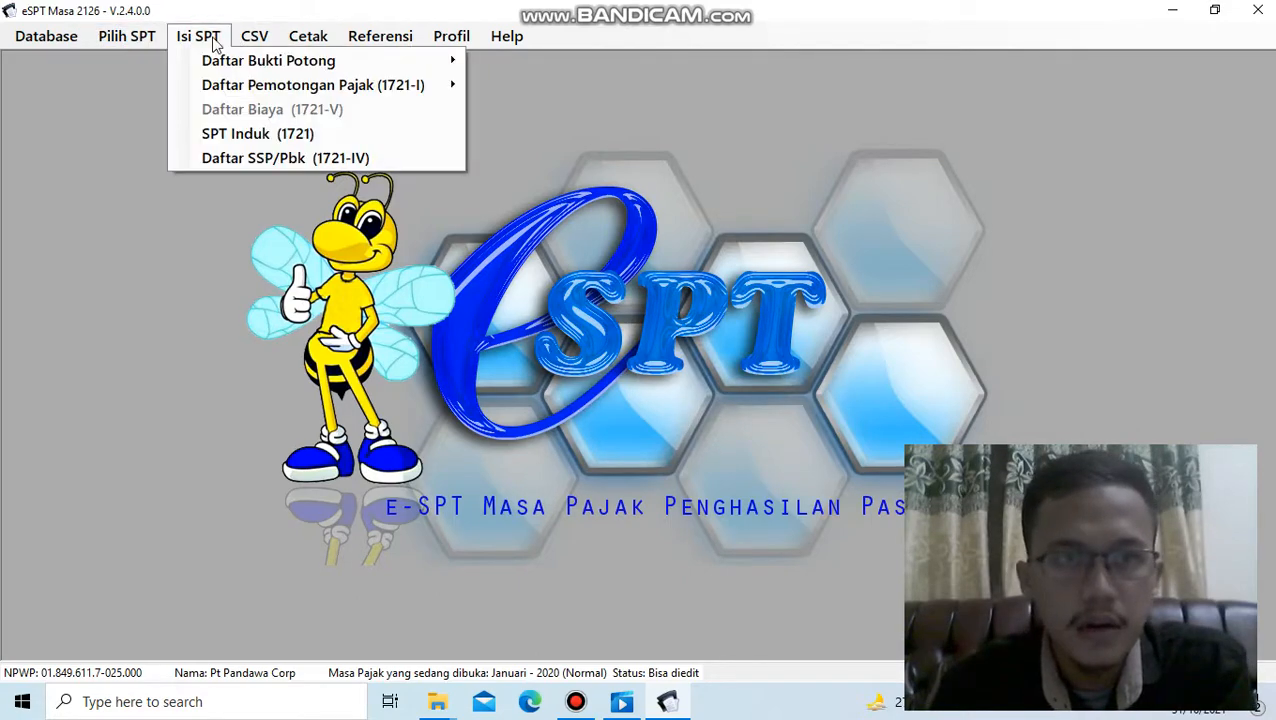
left_click(576, 701)
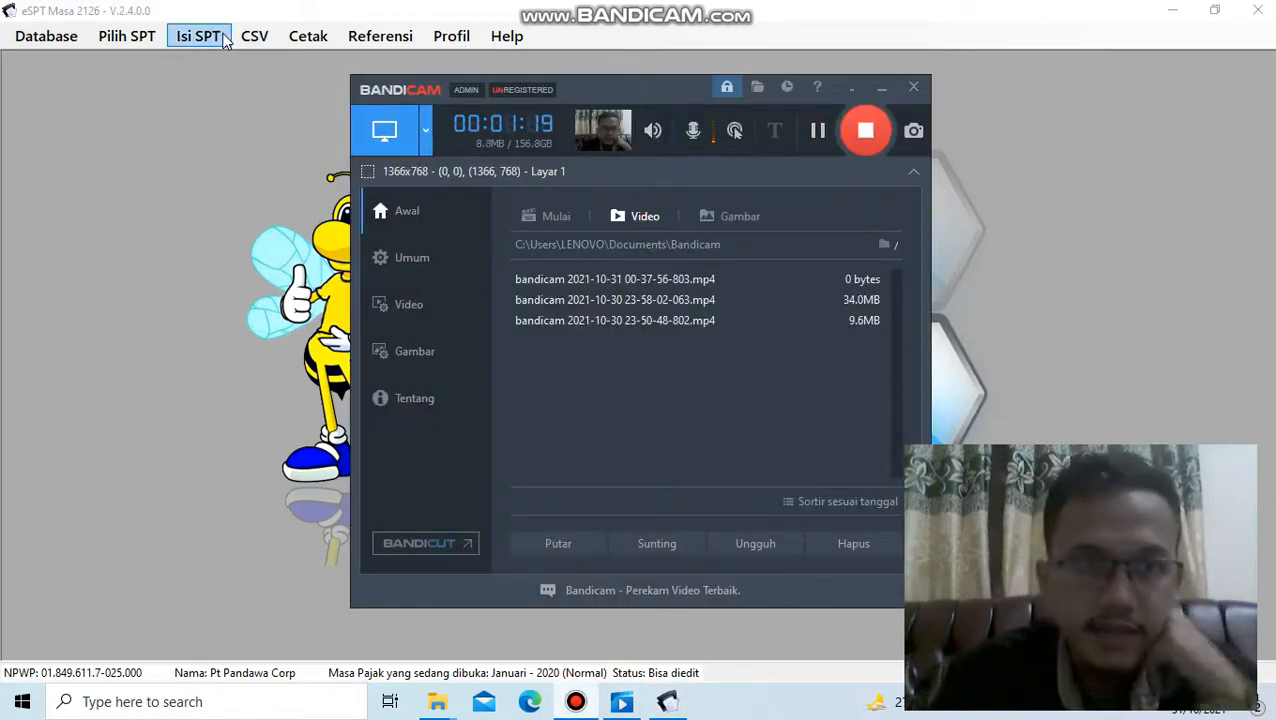
left_click(204, 44)
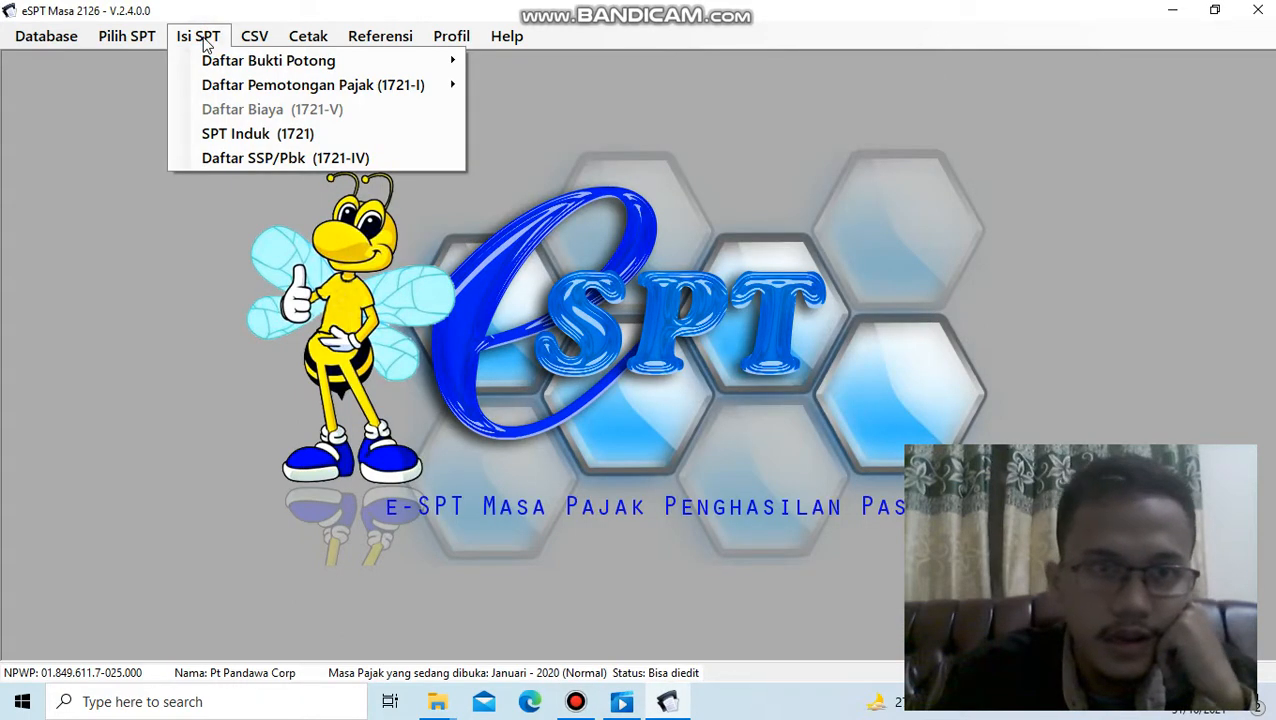
mouse_move(355, 88)
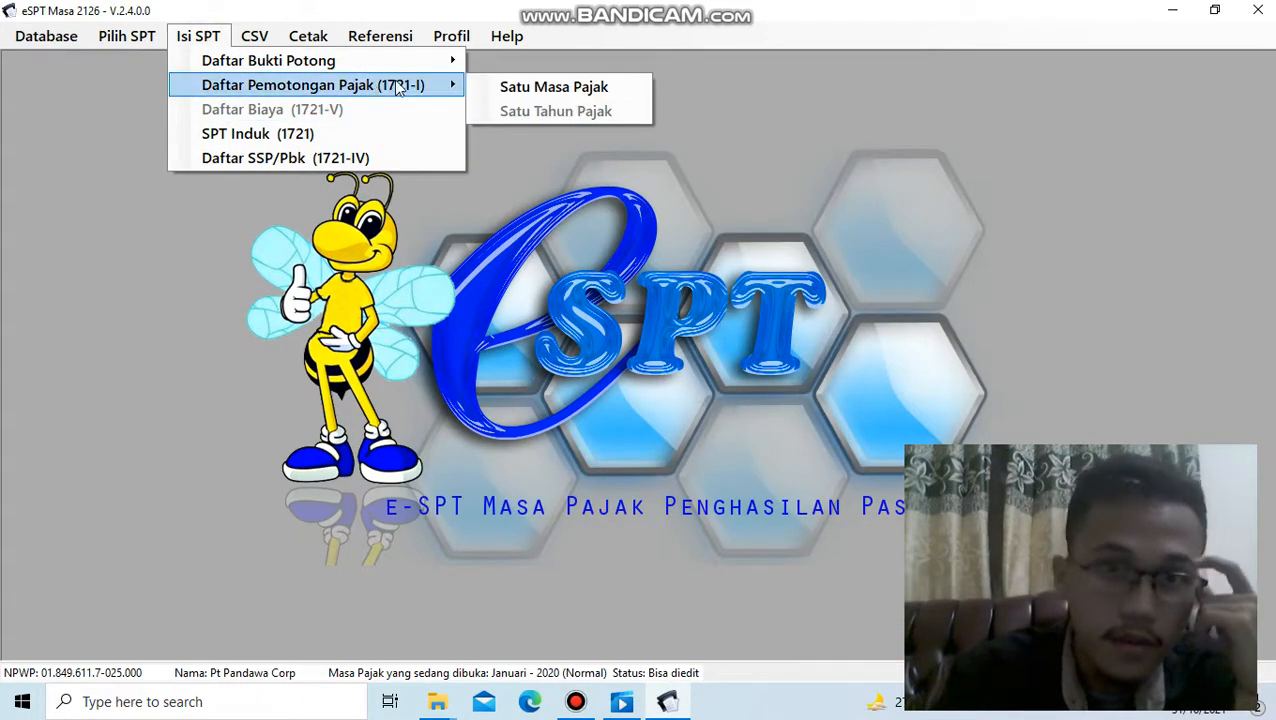
left_click(505, 86)
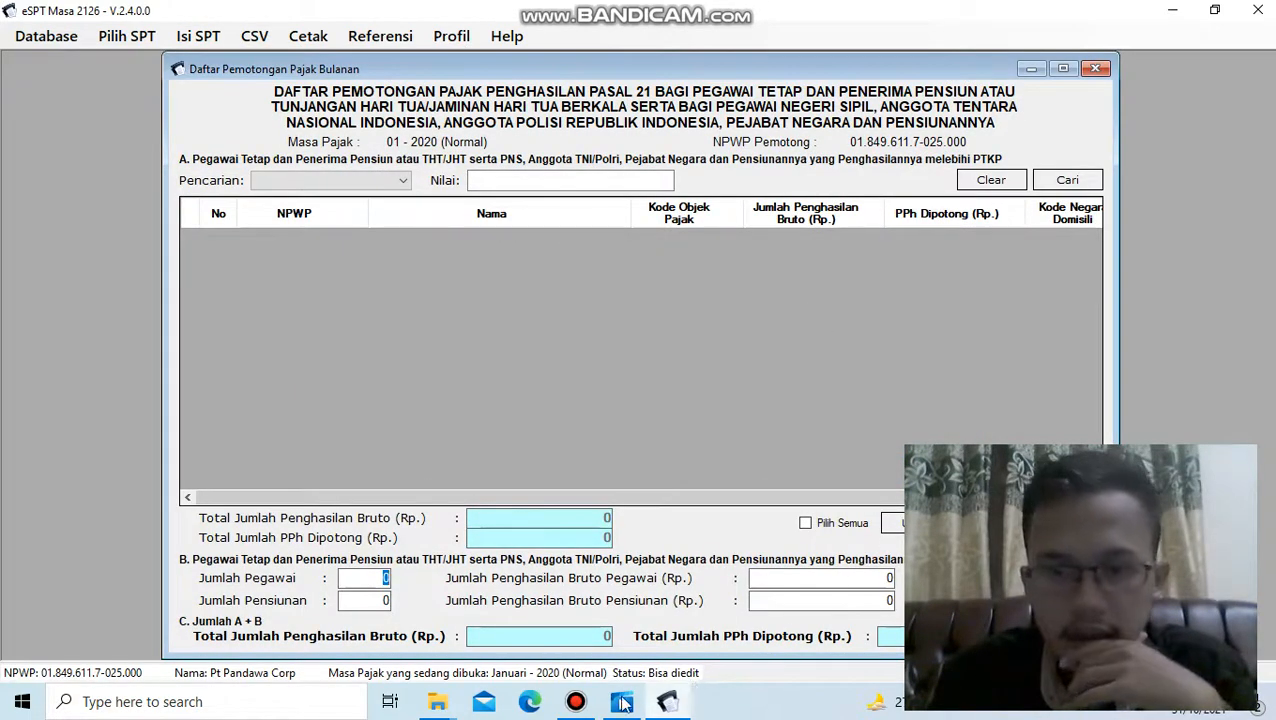
mouse_move(580, 705)
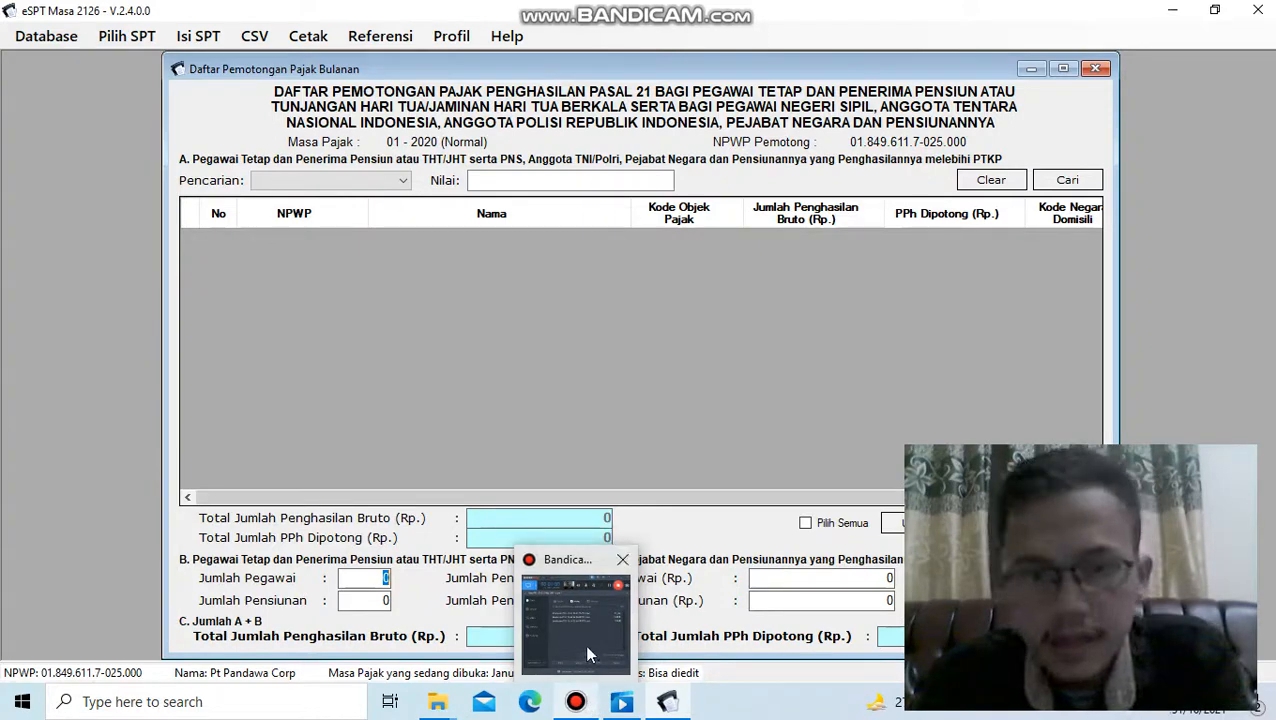
mouse_move(588, 655)
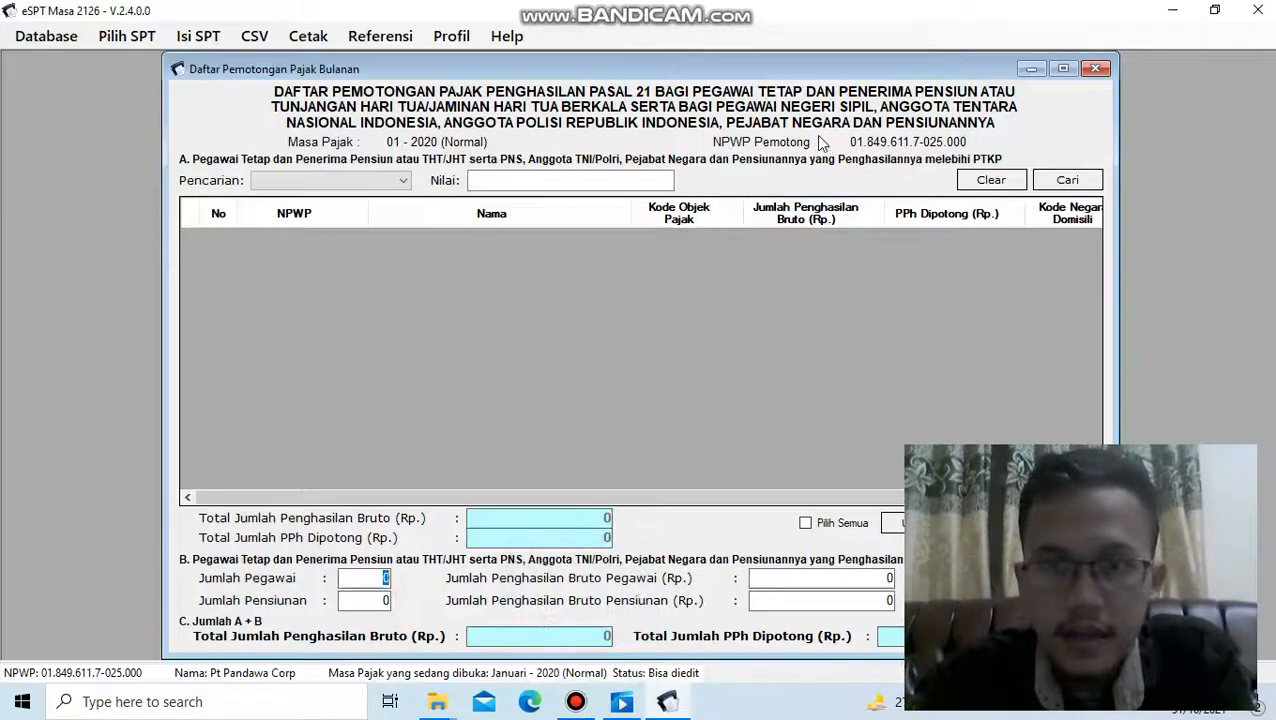
left_click(568, 712)
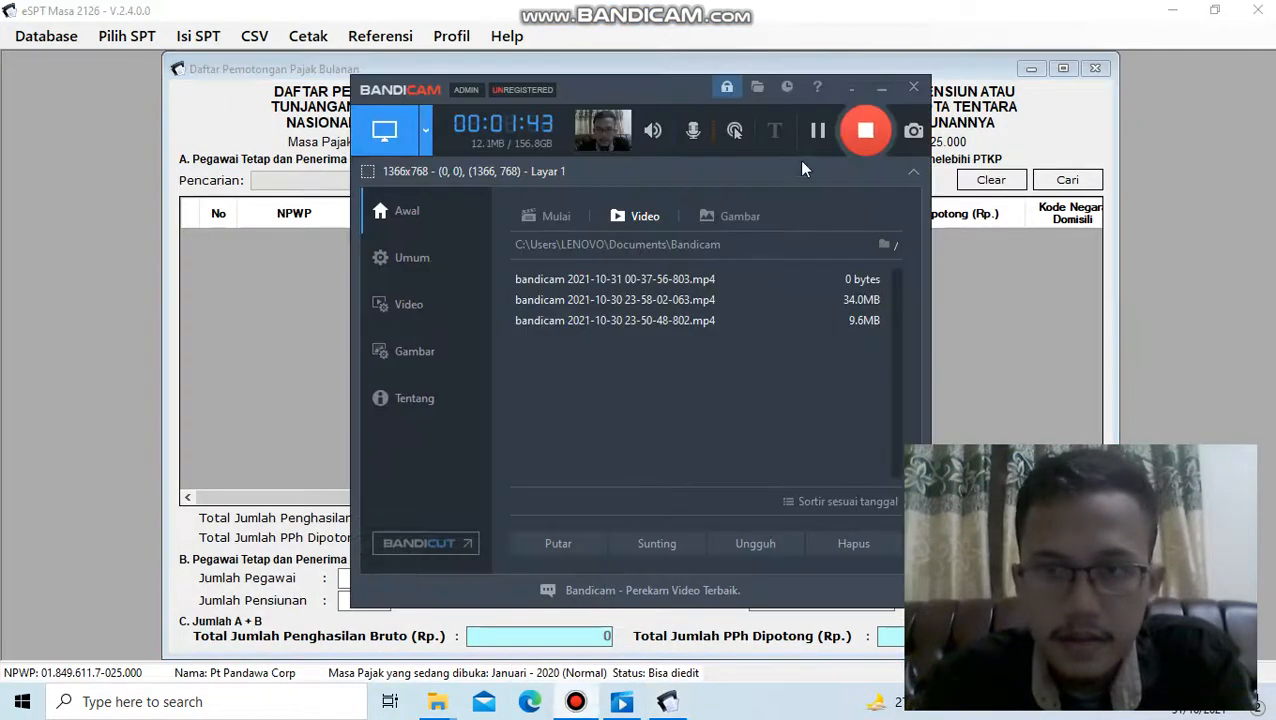
left_click(817, 133)
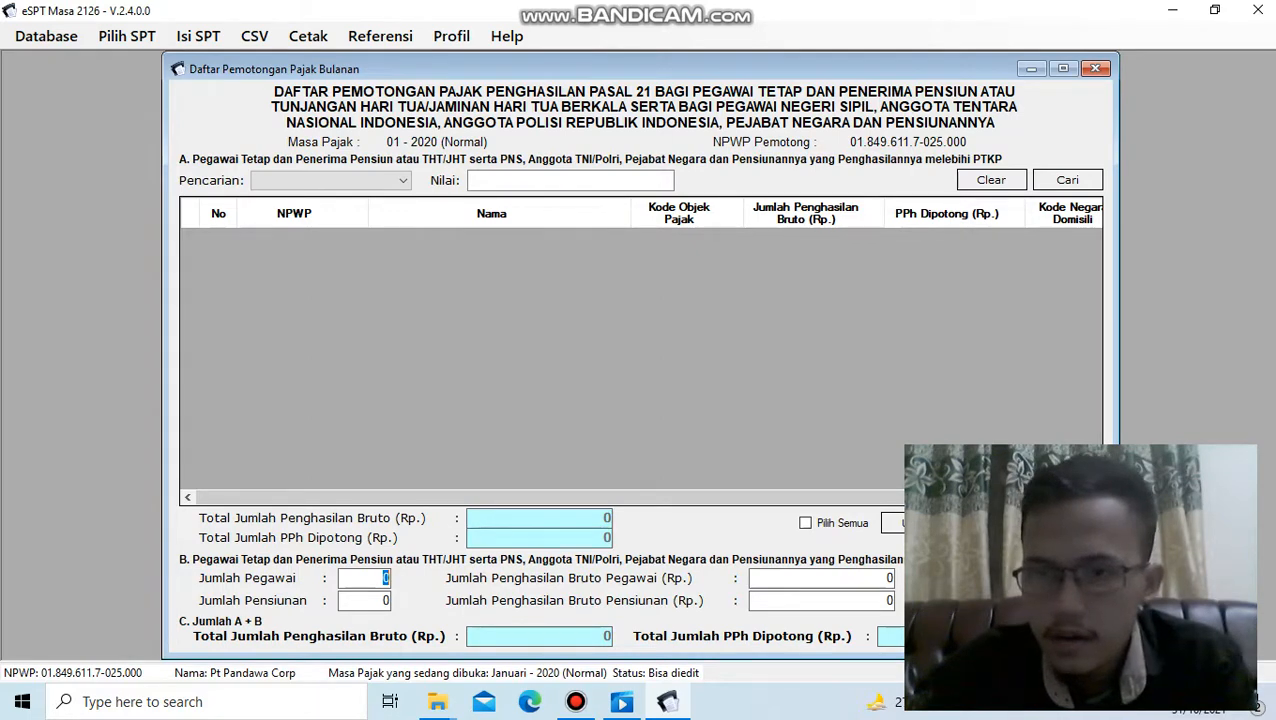
- Start a new tax withholding record and try to enter the employee's tax number in the NPWP field
left_click(1068, 522)
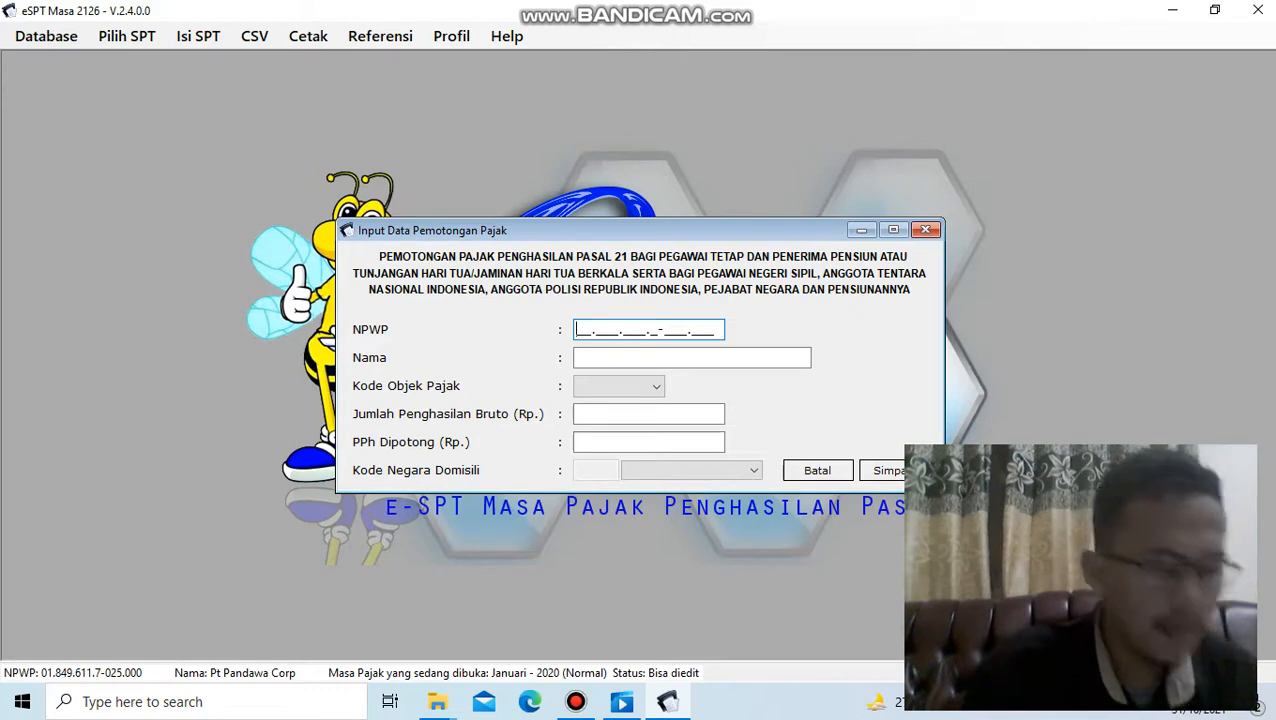
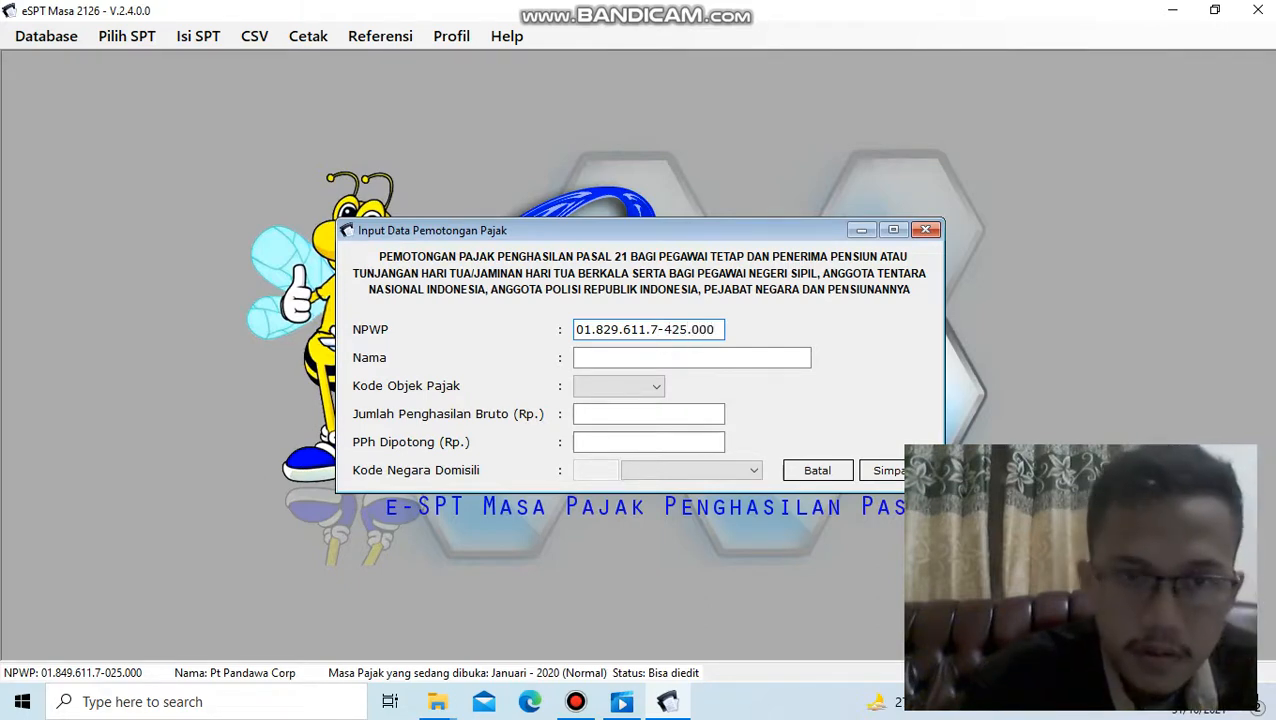
key("Tab")
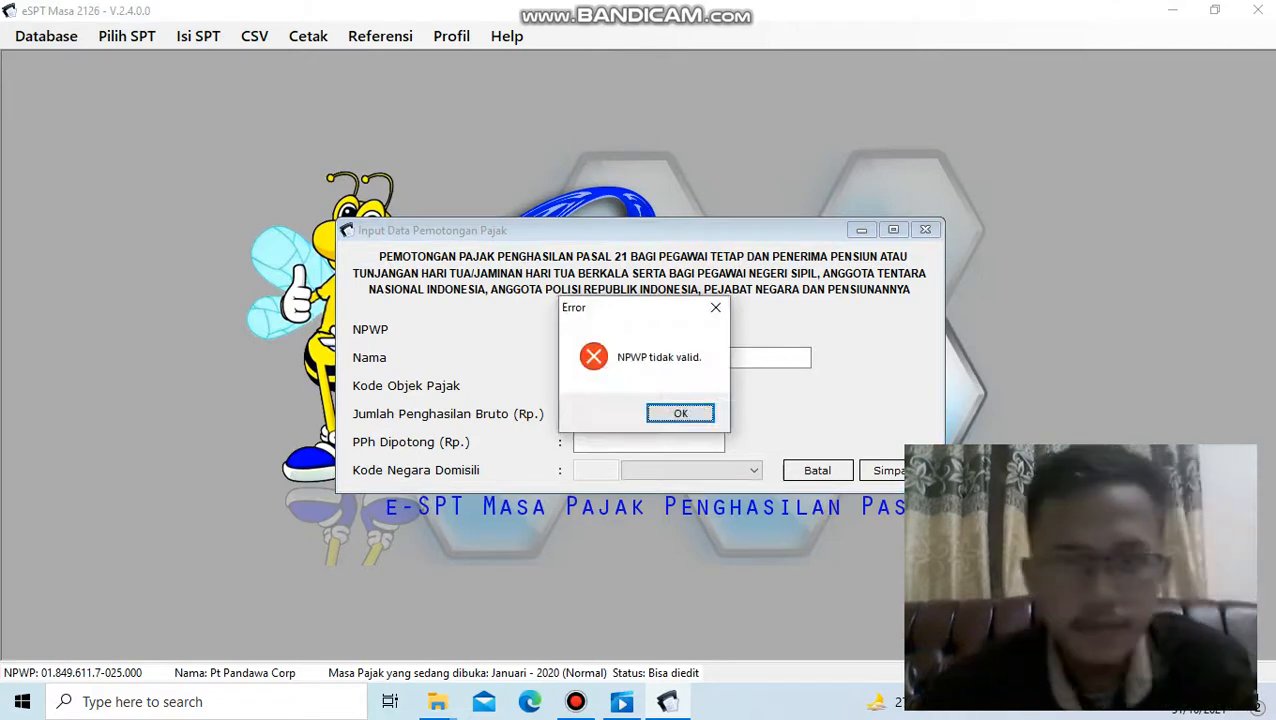
left_click(665, 415)
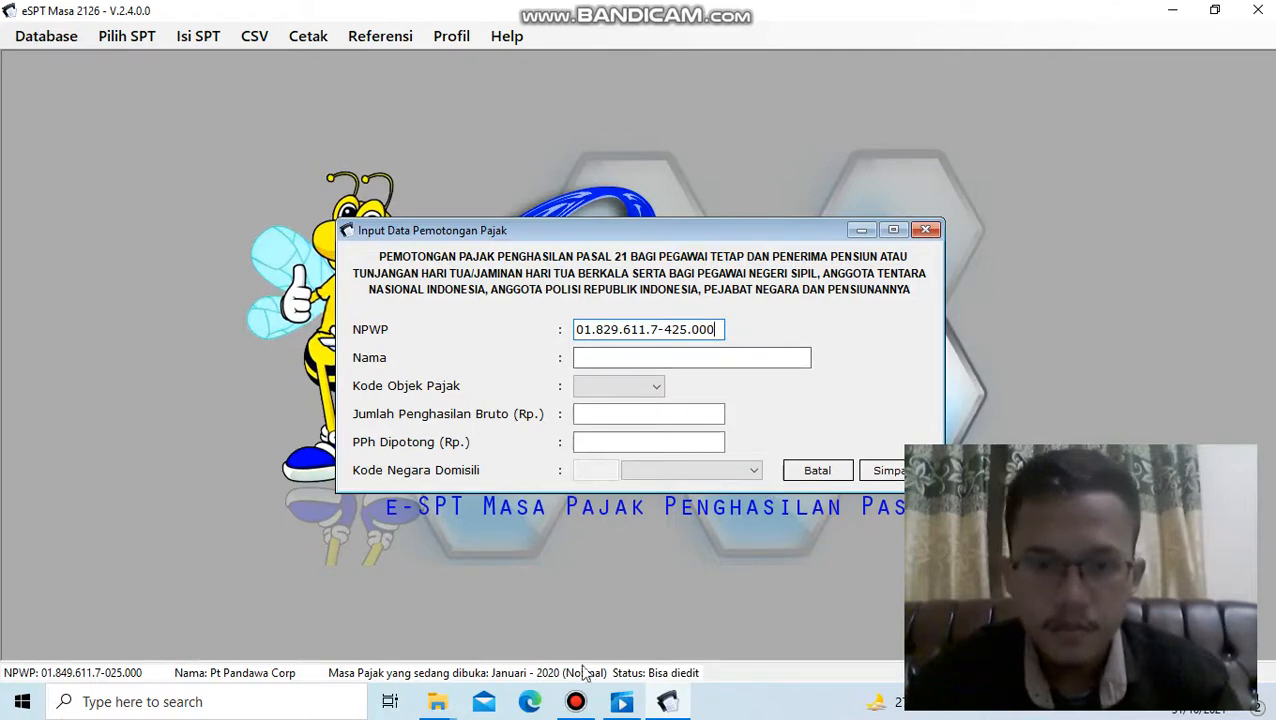
- Try to correct the office code digits of the employee's tax number in the NPWP field
left_click(576, 703)
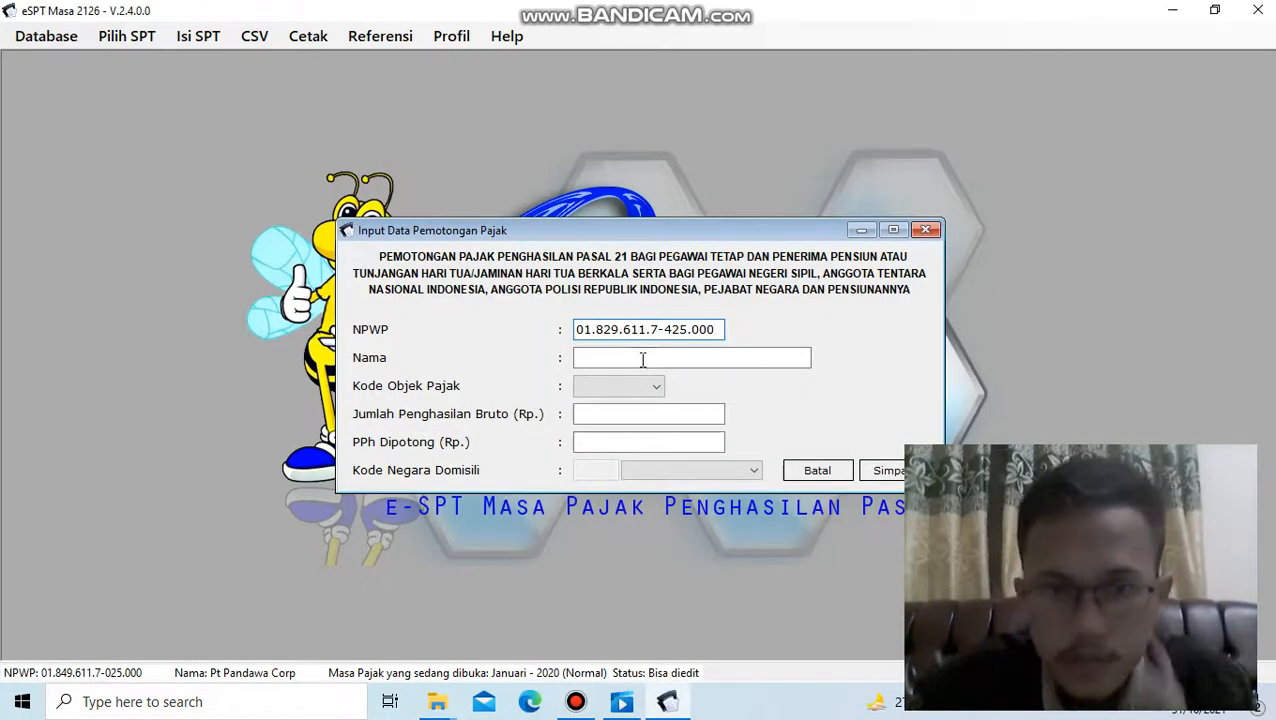
left_click(645, 367)
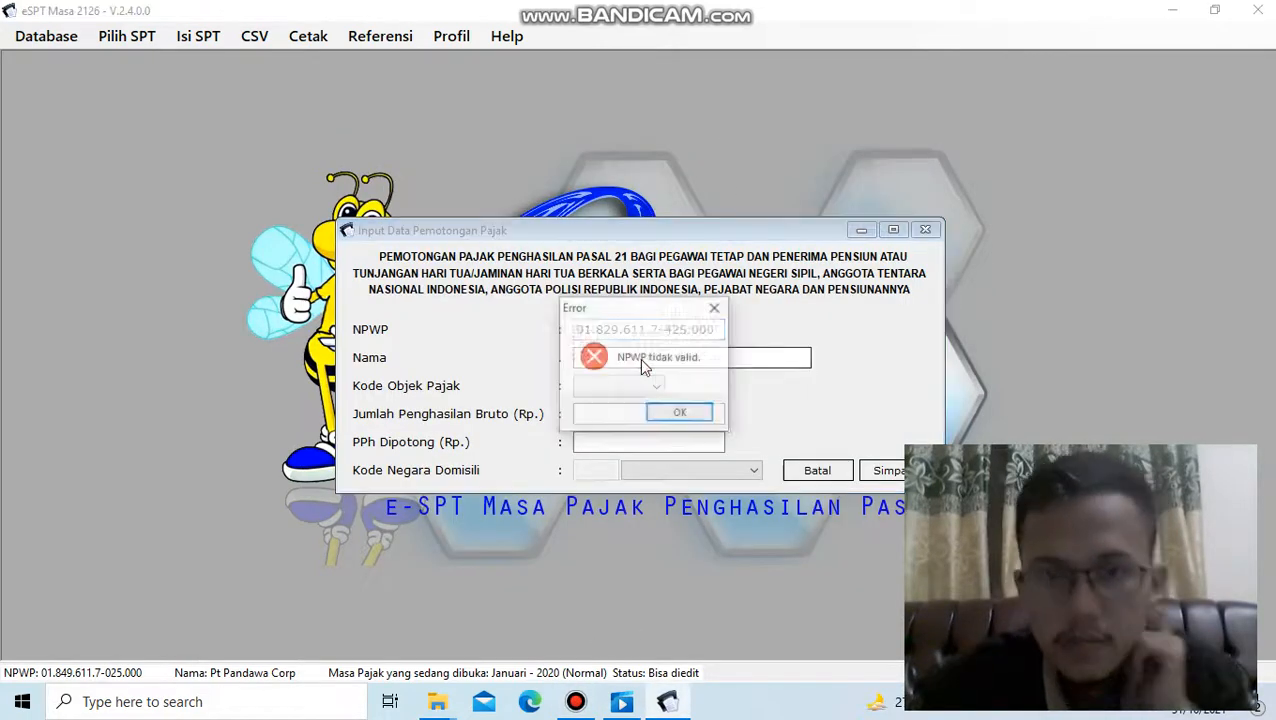
left_click(679, 412)
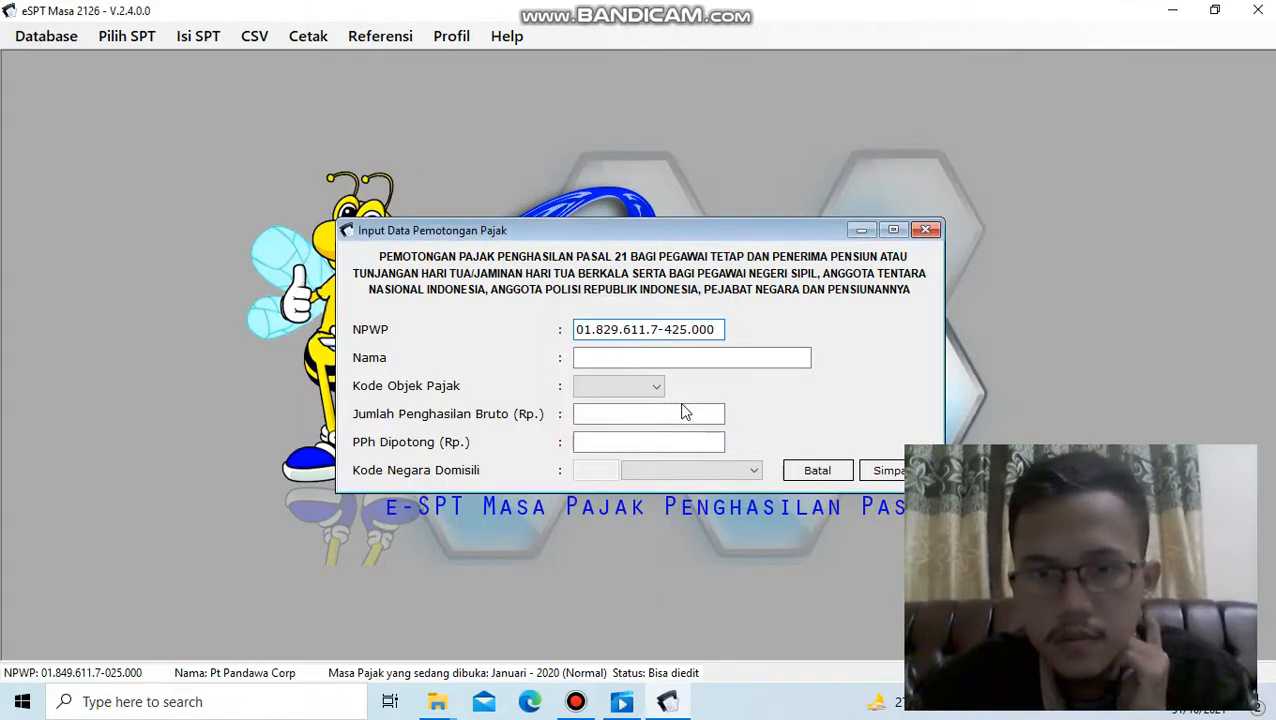
left_click(685, 330)
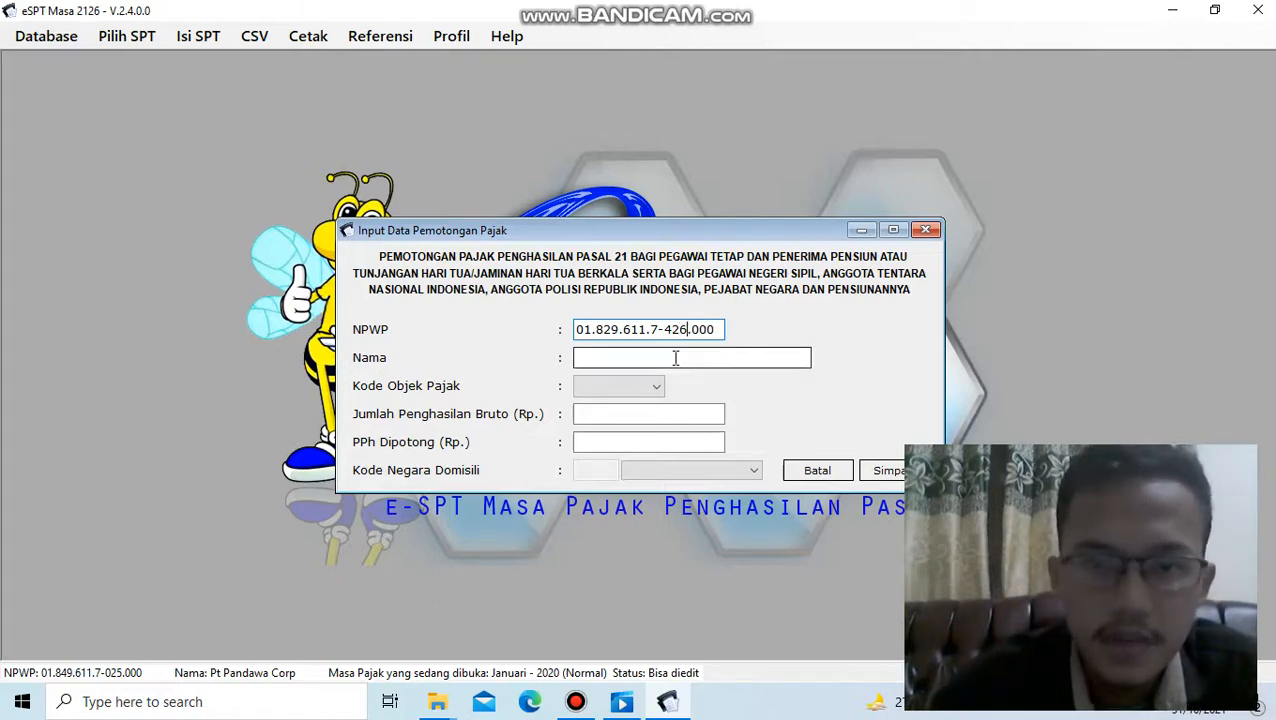
left_click(675, 357)
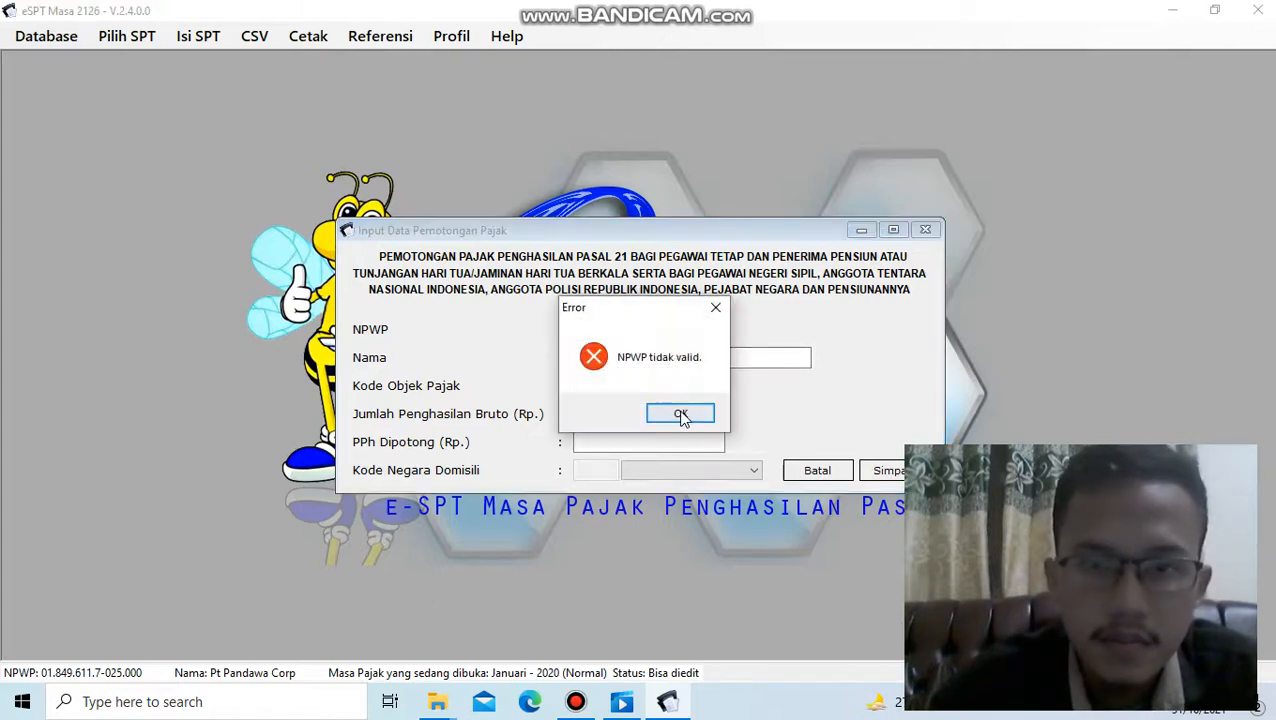
left_click(680, 414)
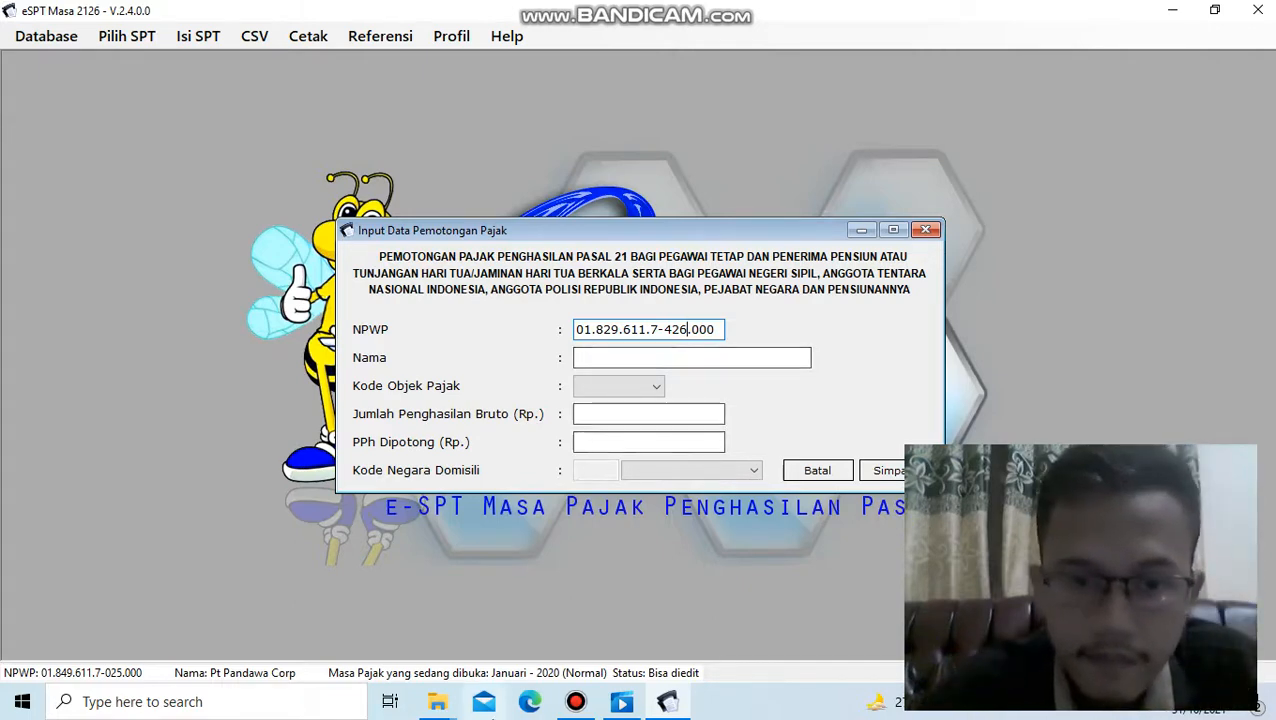
left_click(576, 702)
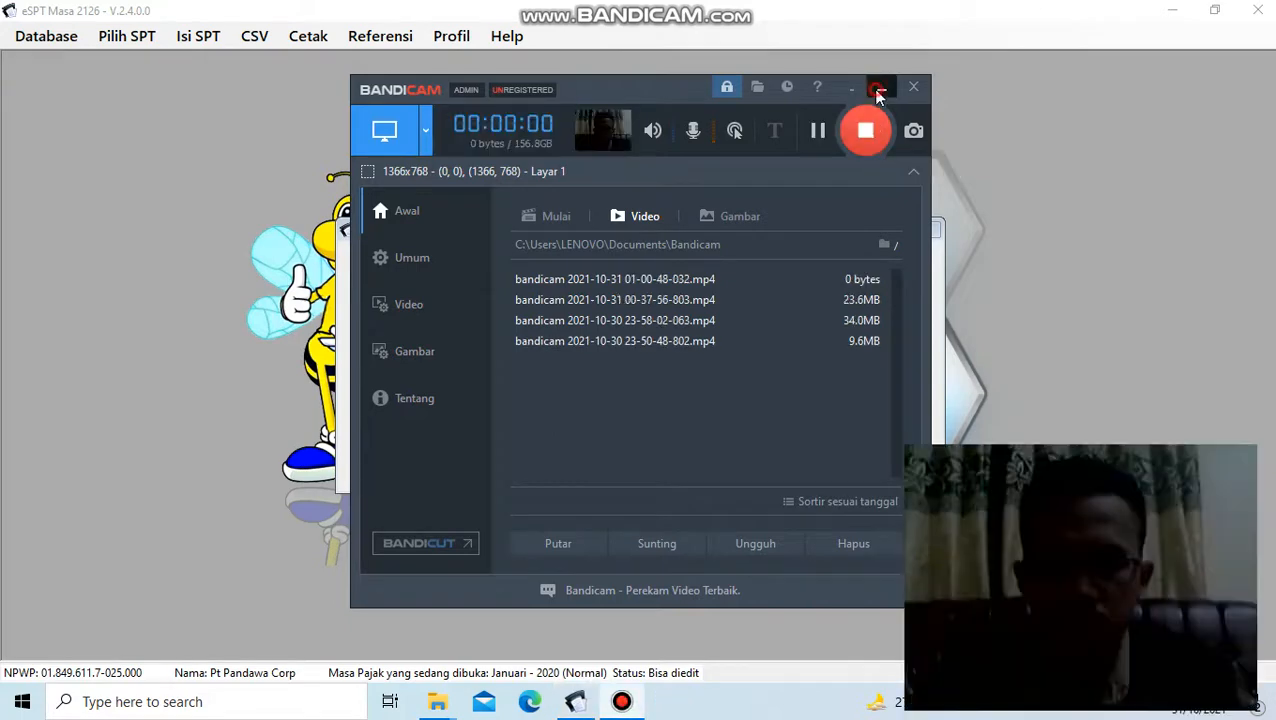
left_click(877, 90)
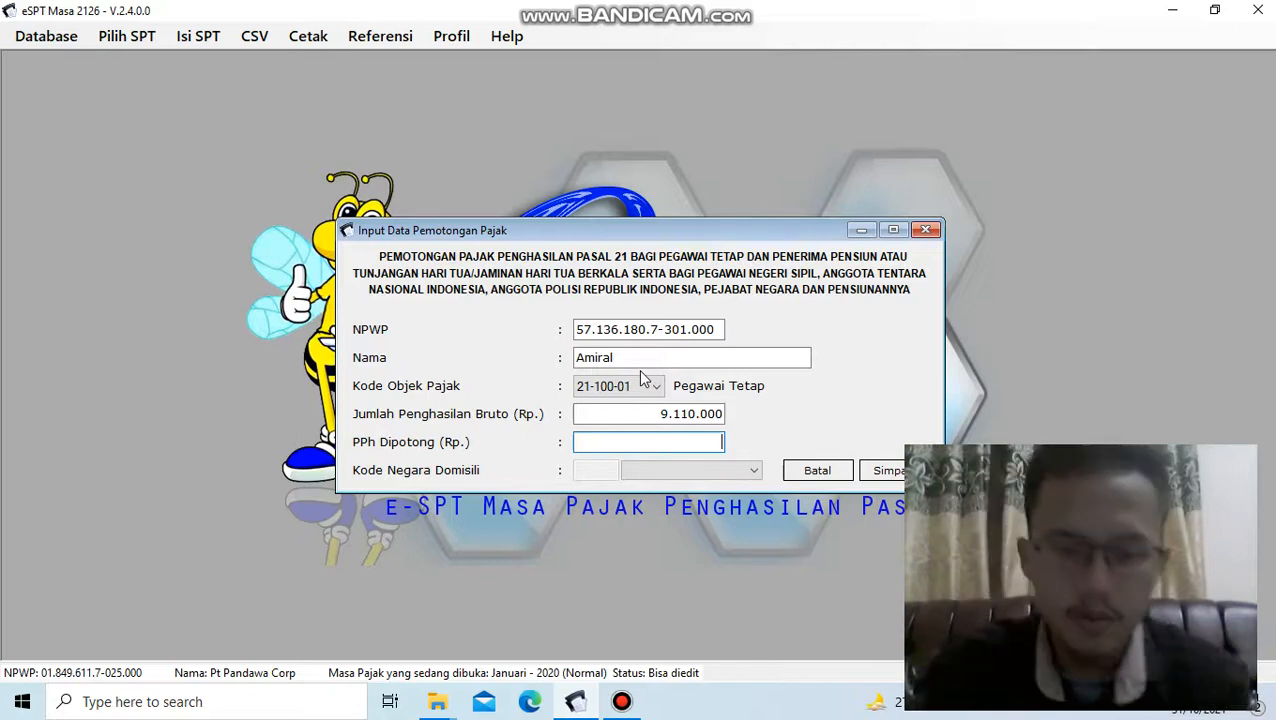
- Set the employee's PPh Dipotong to 568800, save the withholding record, and choose to record another one
type("56")
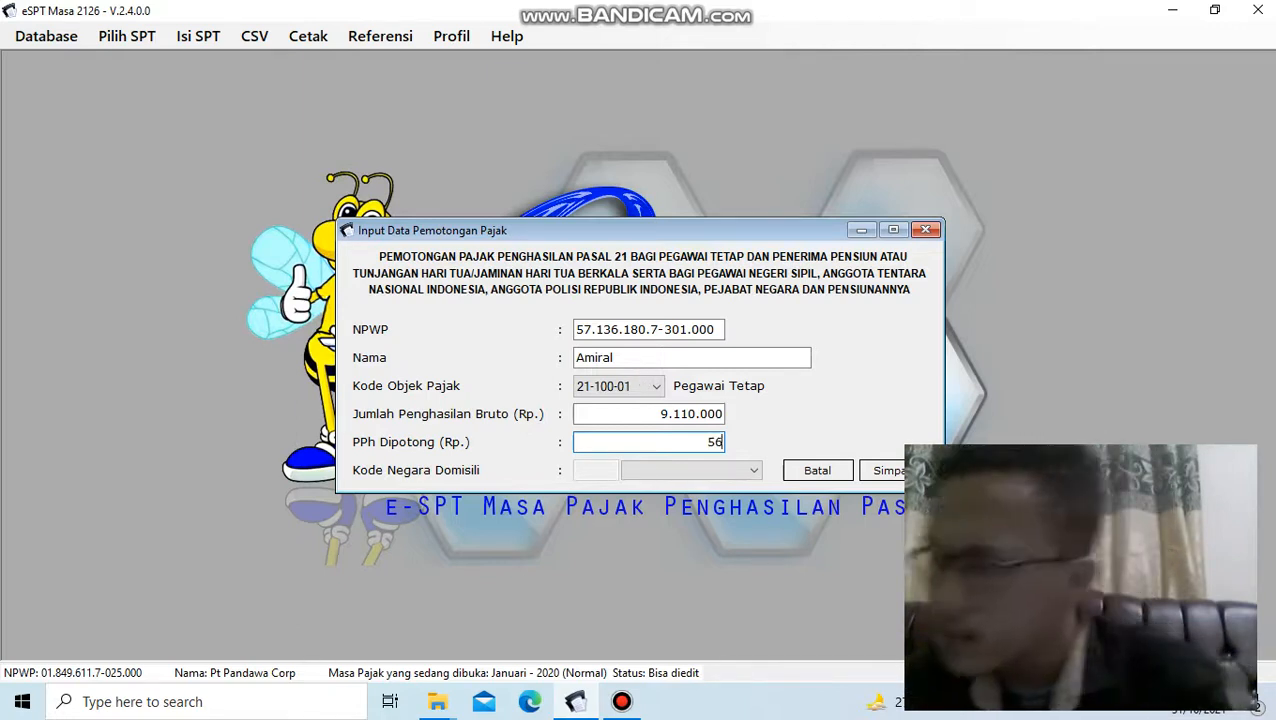
type("88")
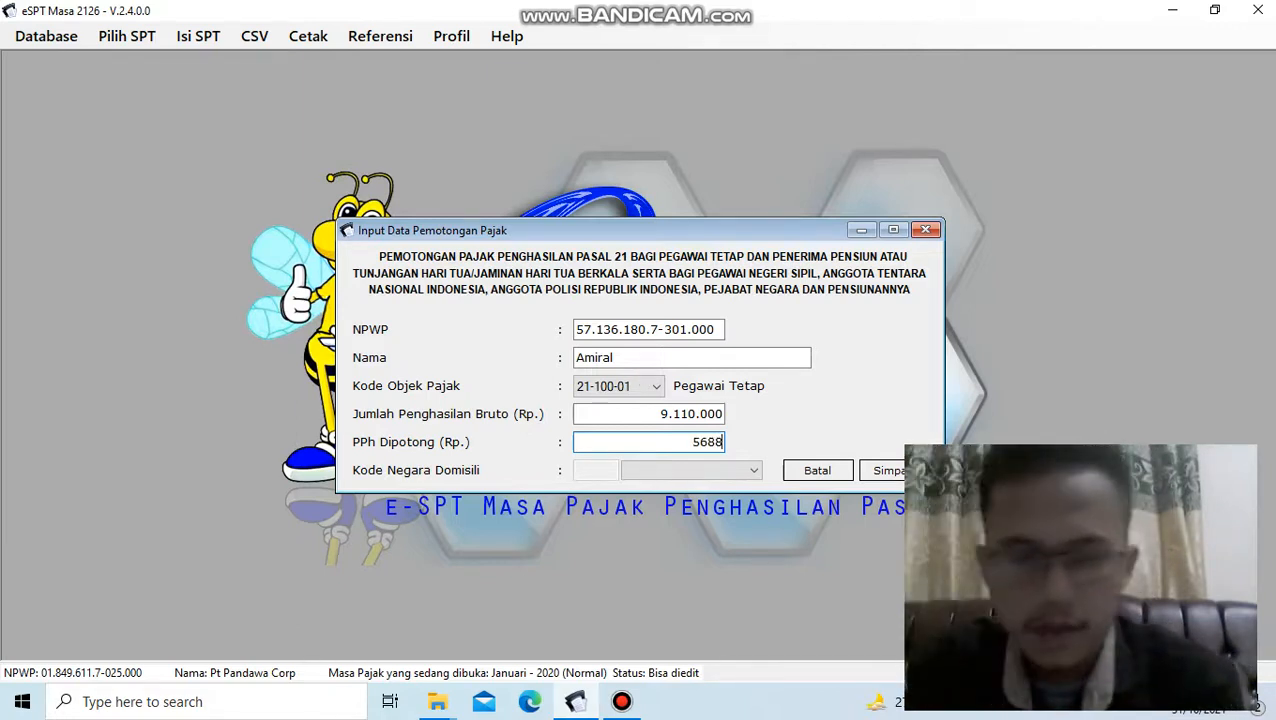
type("00")
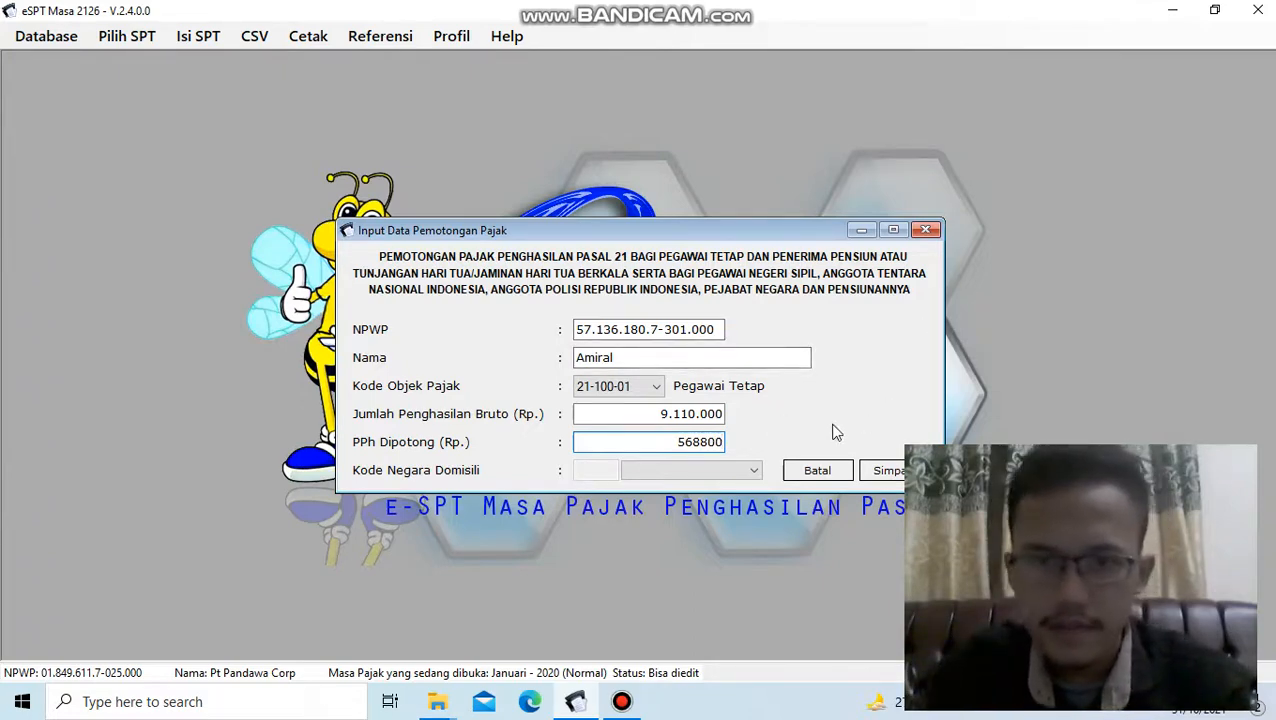
left_click(889, 474)
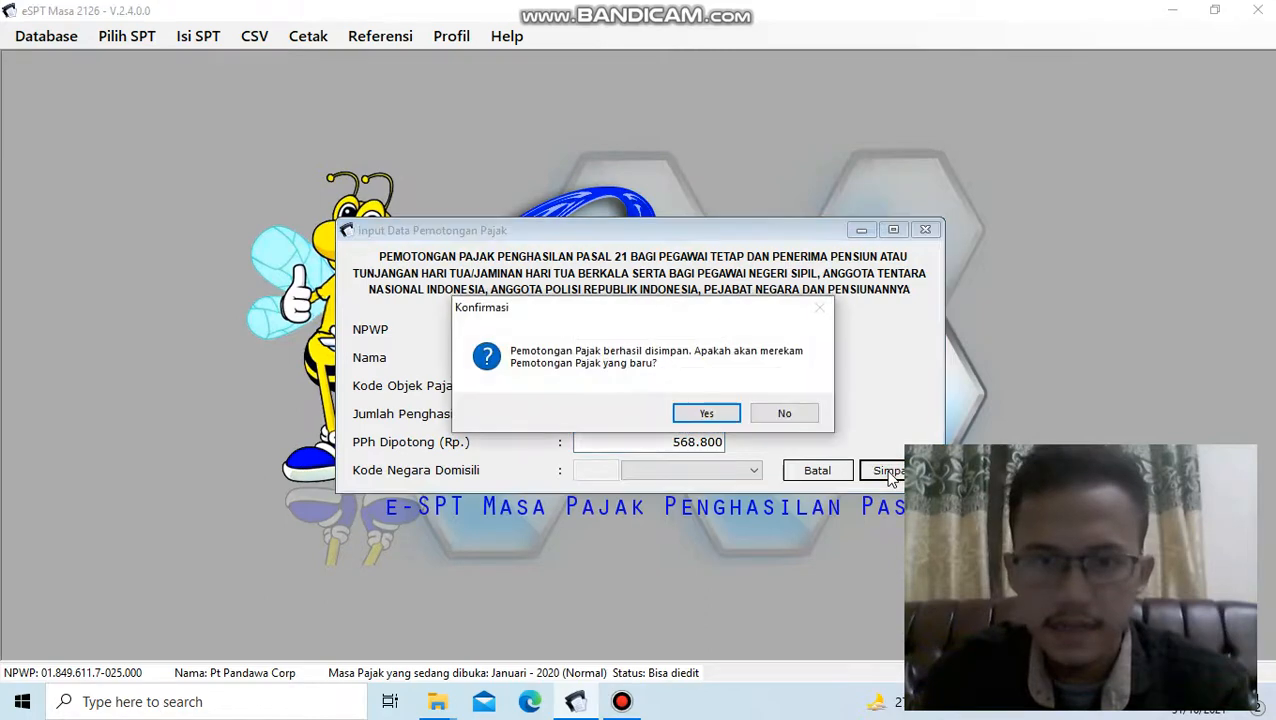
left_click(700, 416)
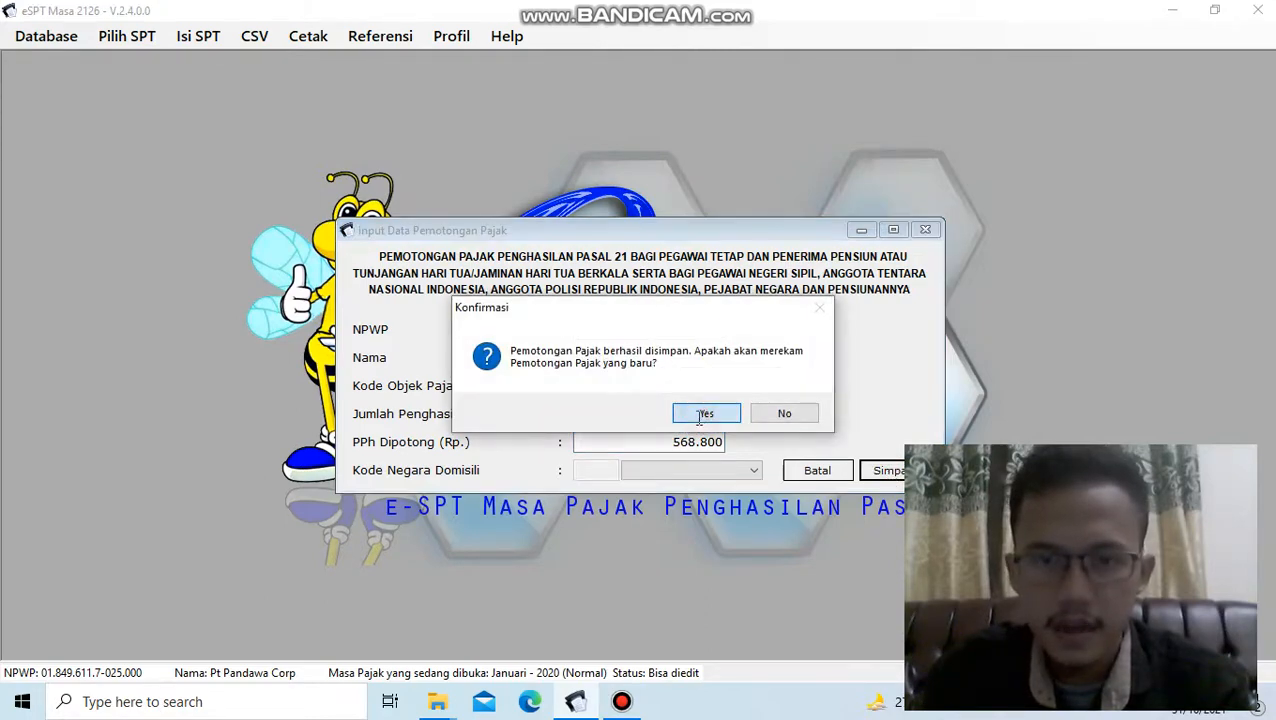
left_click(622, 701)
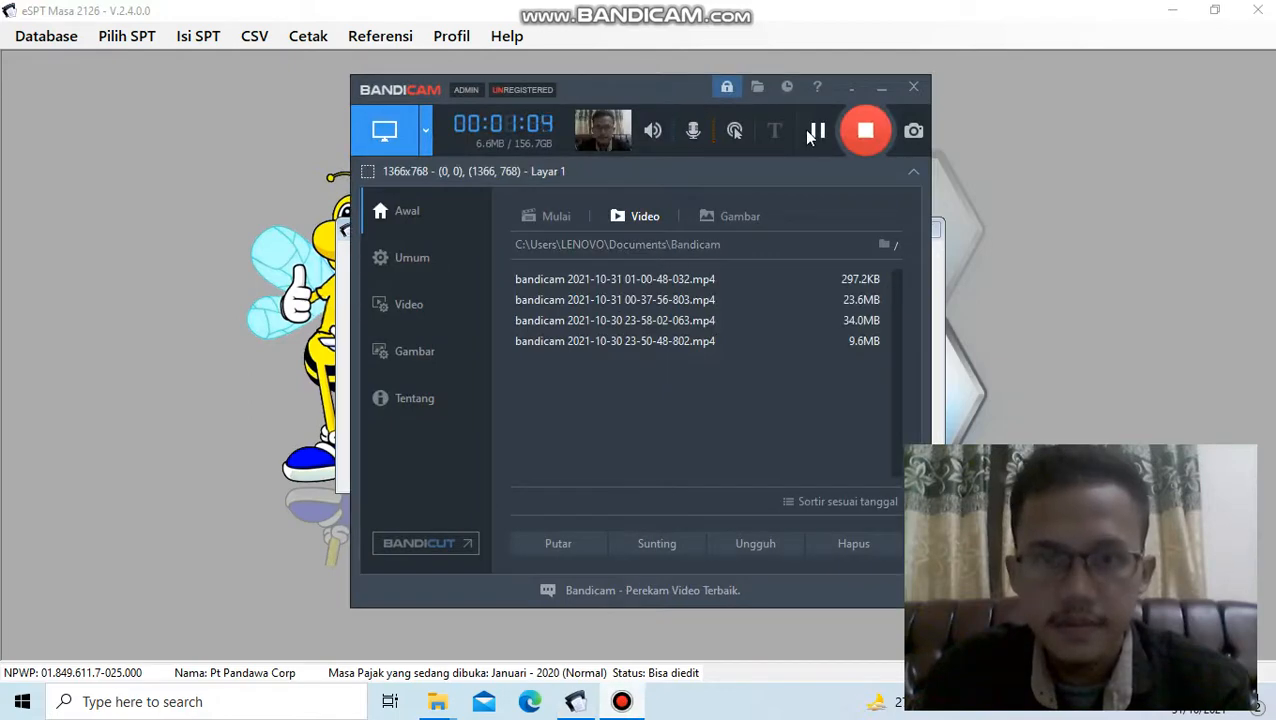
left_click(814, 131)
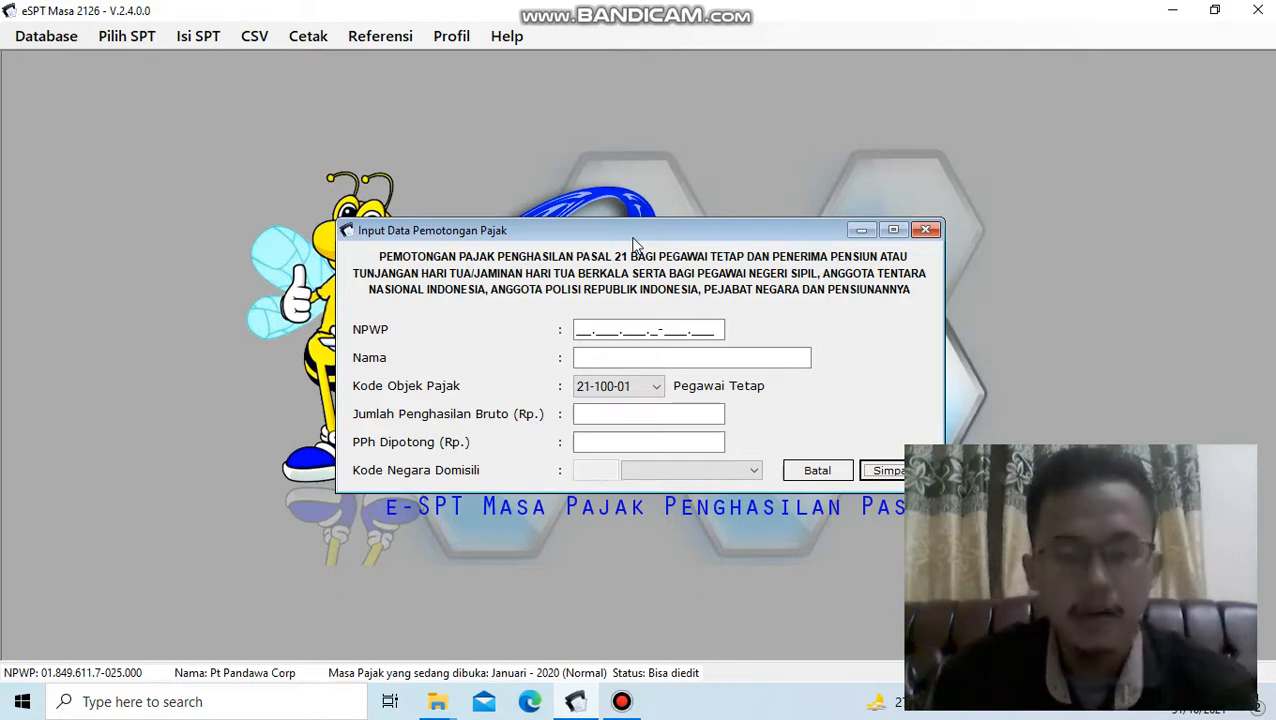
- Enter the second employee's tax number in the NPWP field of the new record
left_click(609, 328)
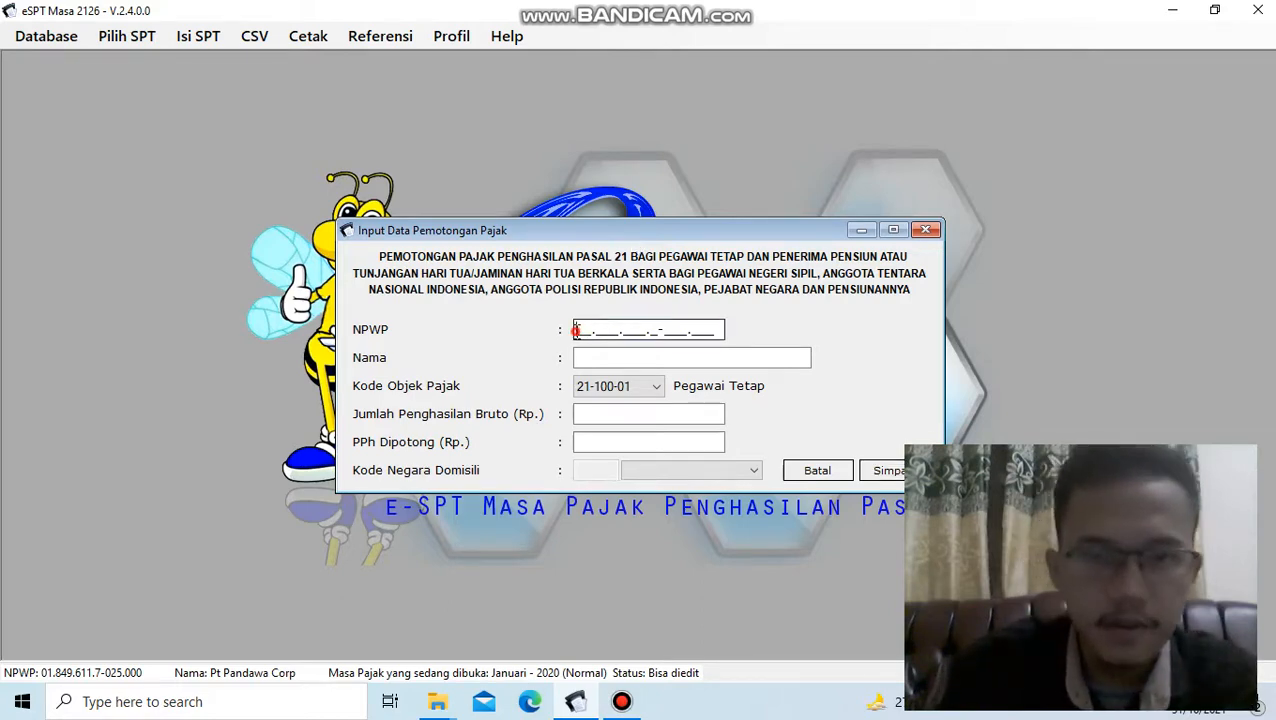
left_click(577, 331)
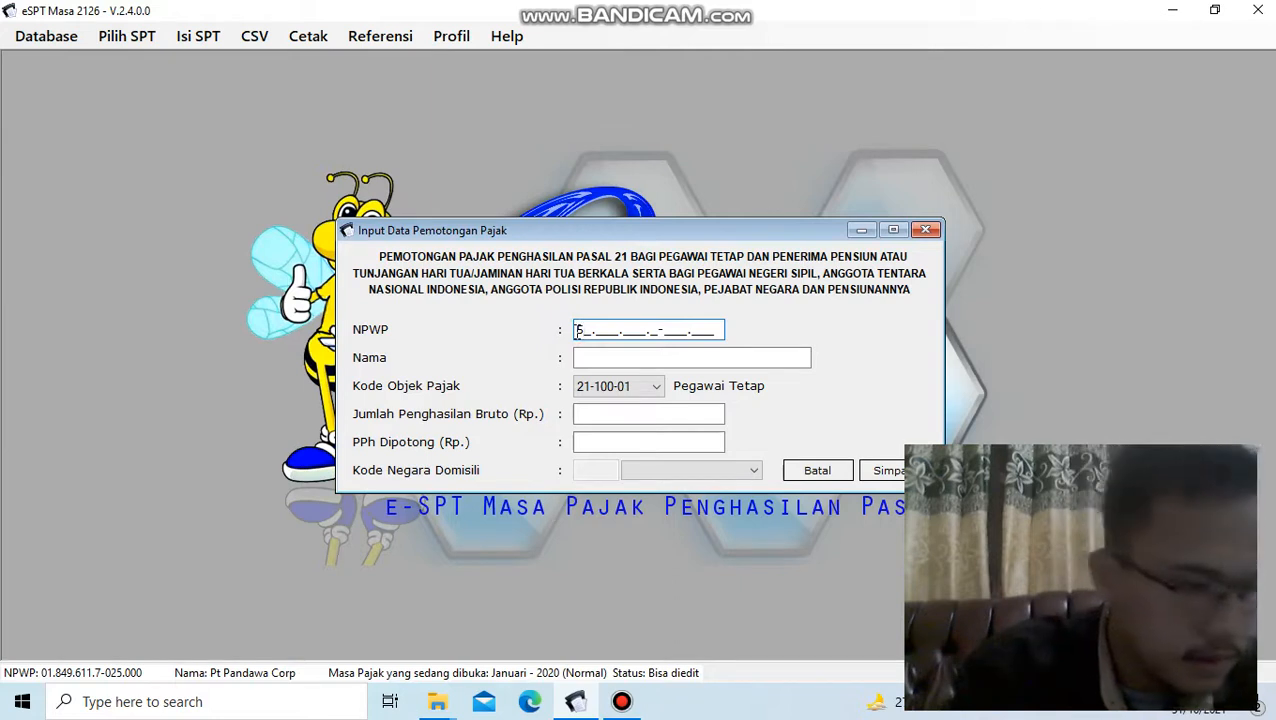
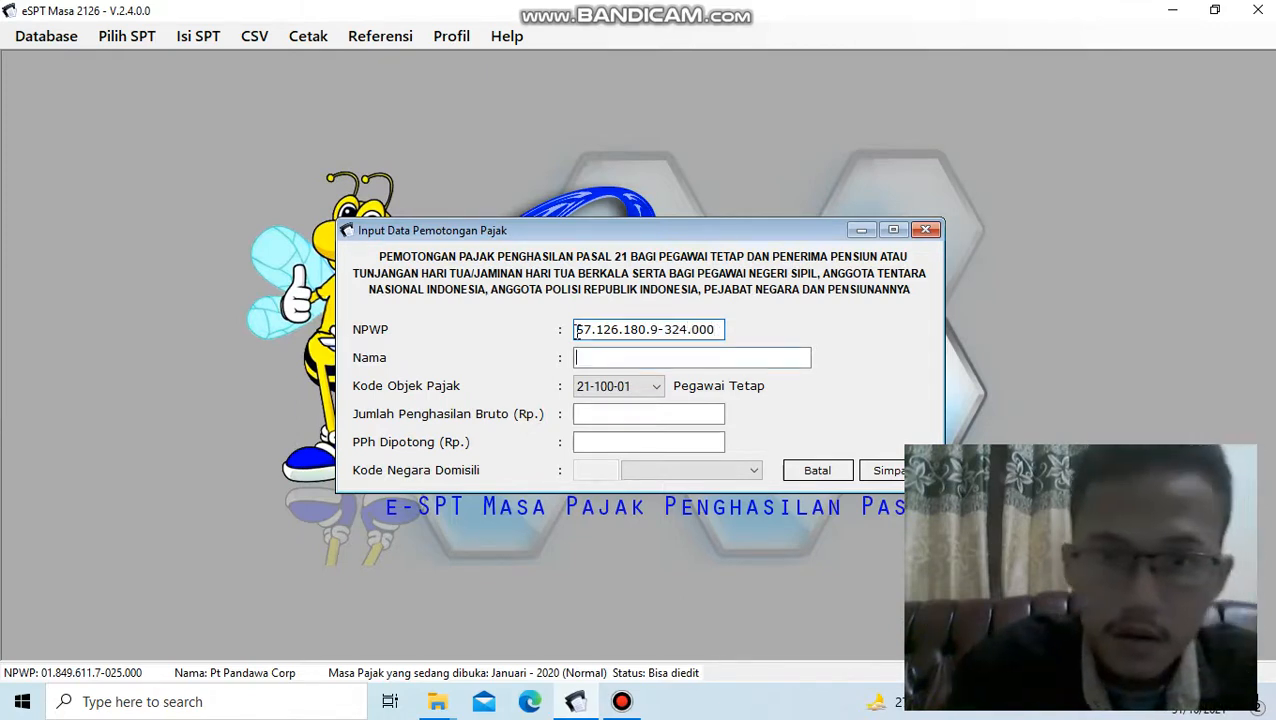
key("Tab")
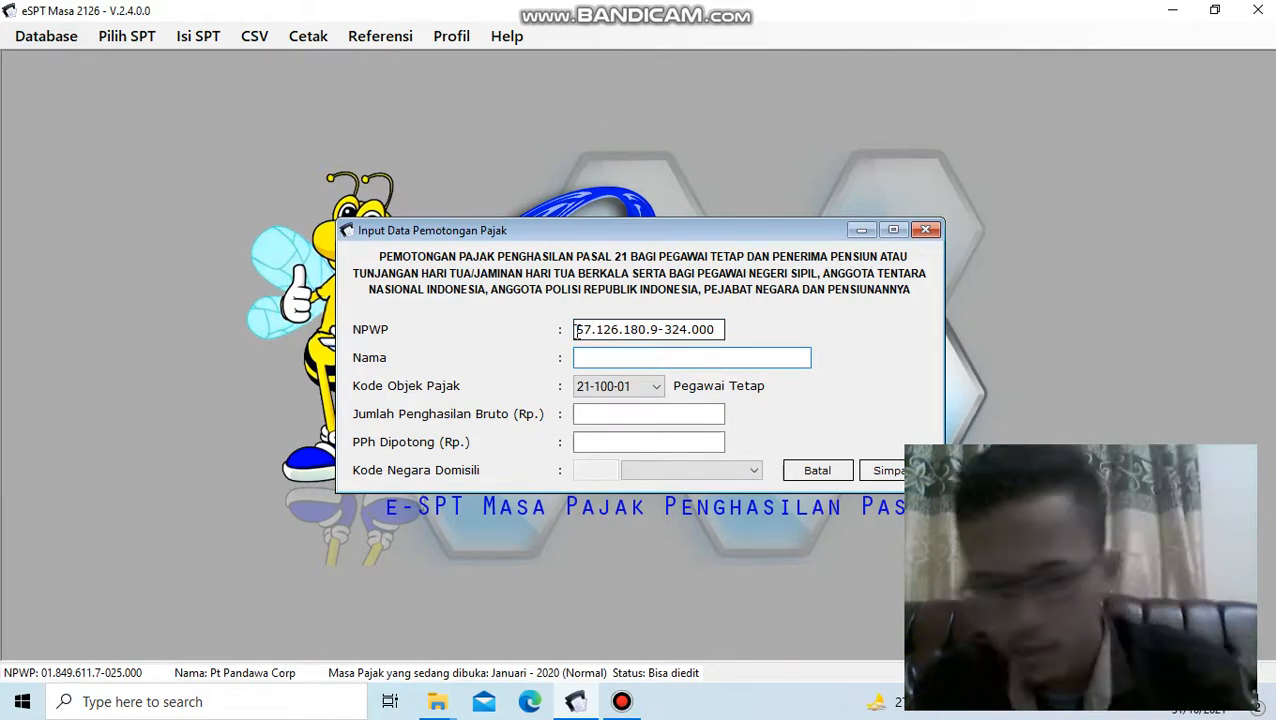
- Fill in the employee's name, Jumlah Penghasilan Bruto 8210000 and PPh Dipotong 496800, and save the withholding record
type("Budi")
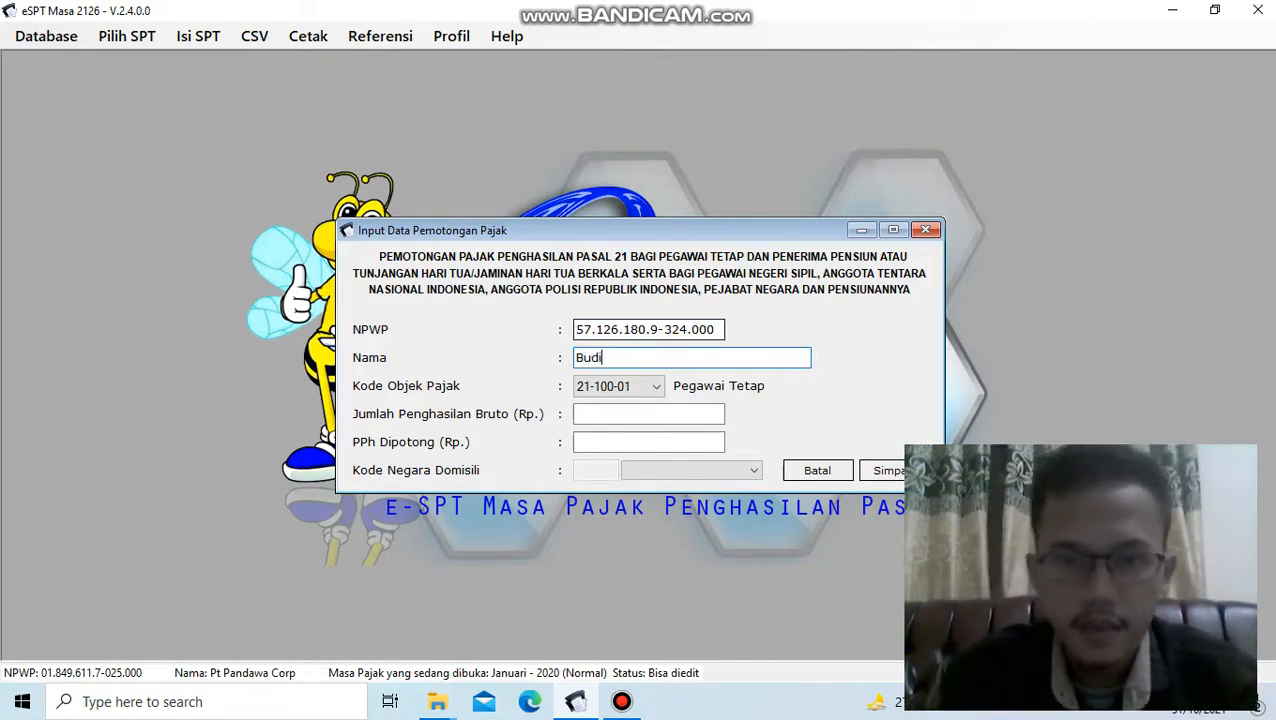
left_click(682, 416)
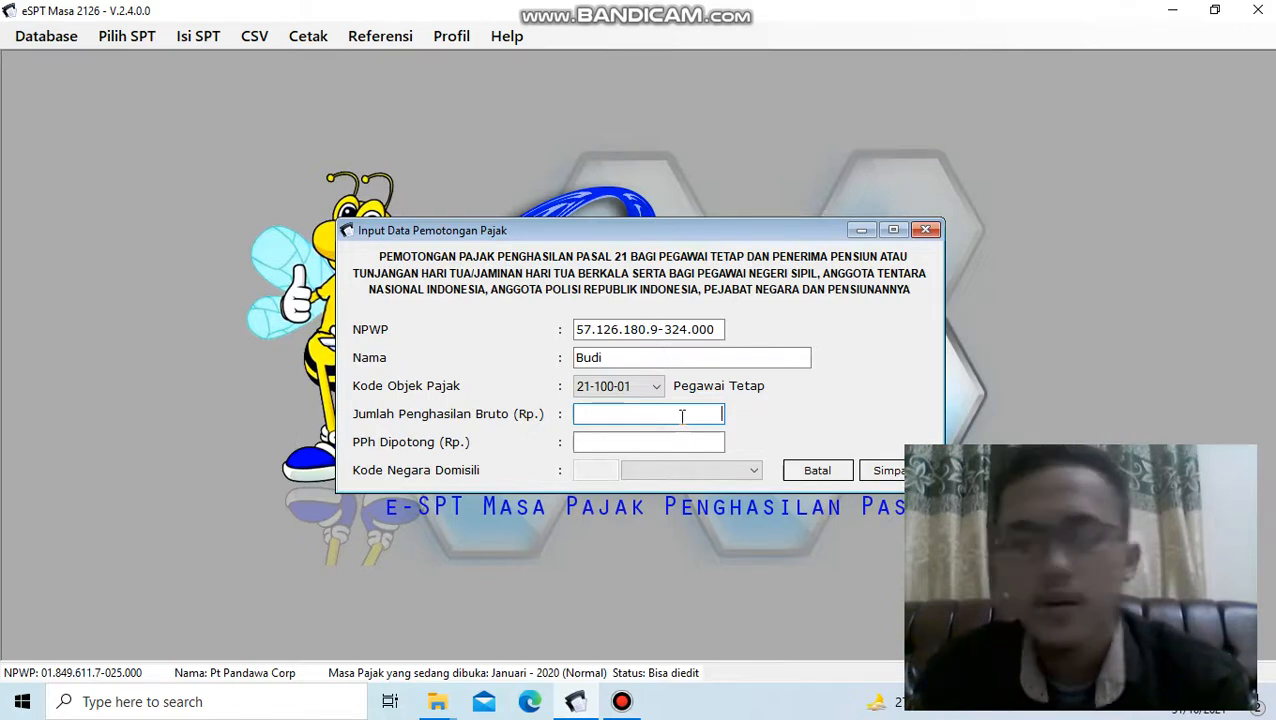
type("8210000")
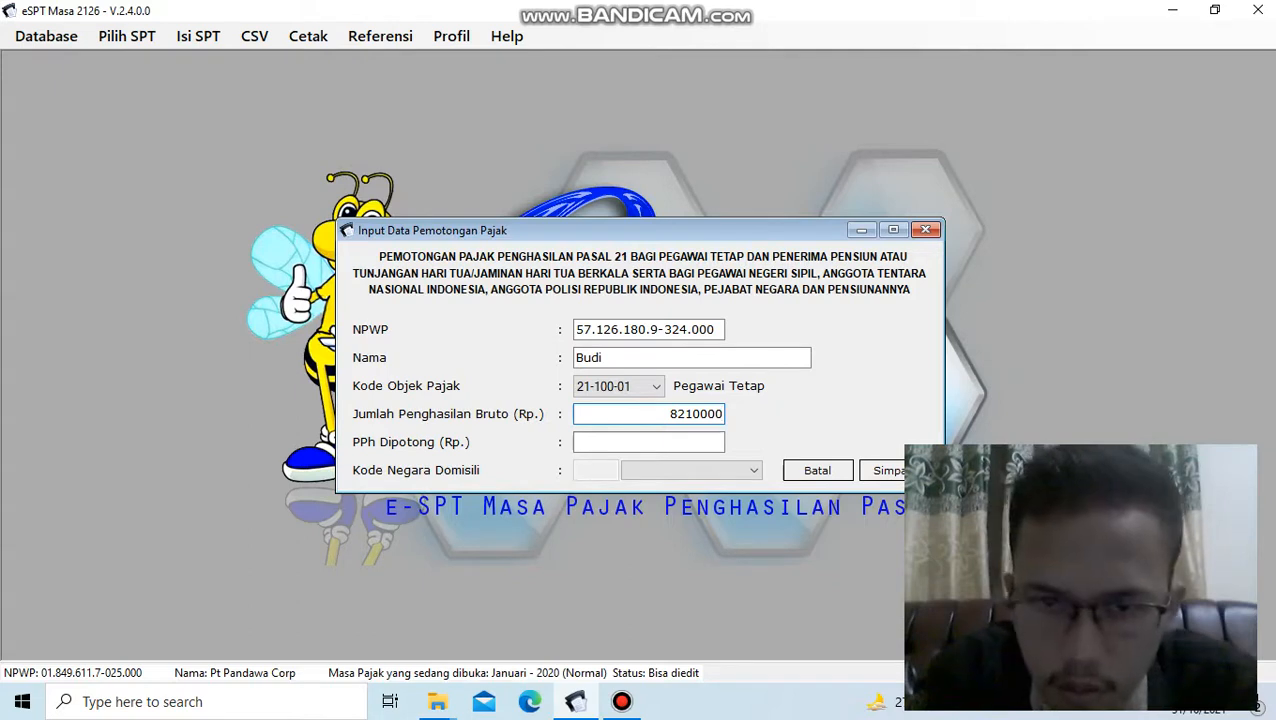
key("Tab")
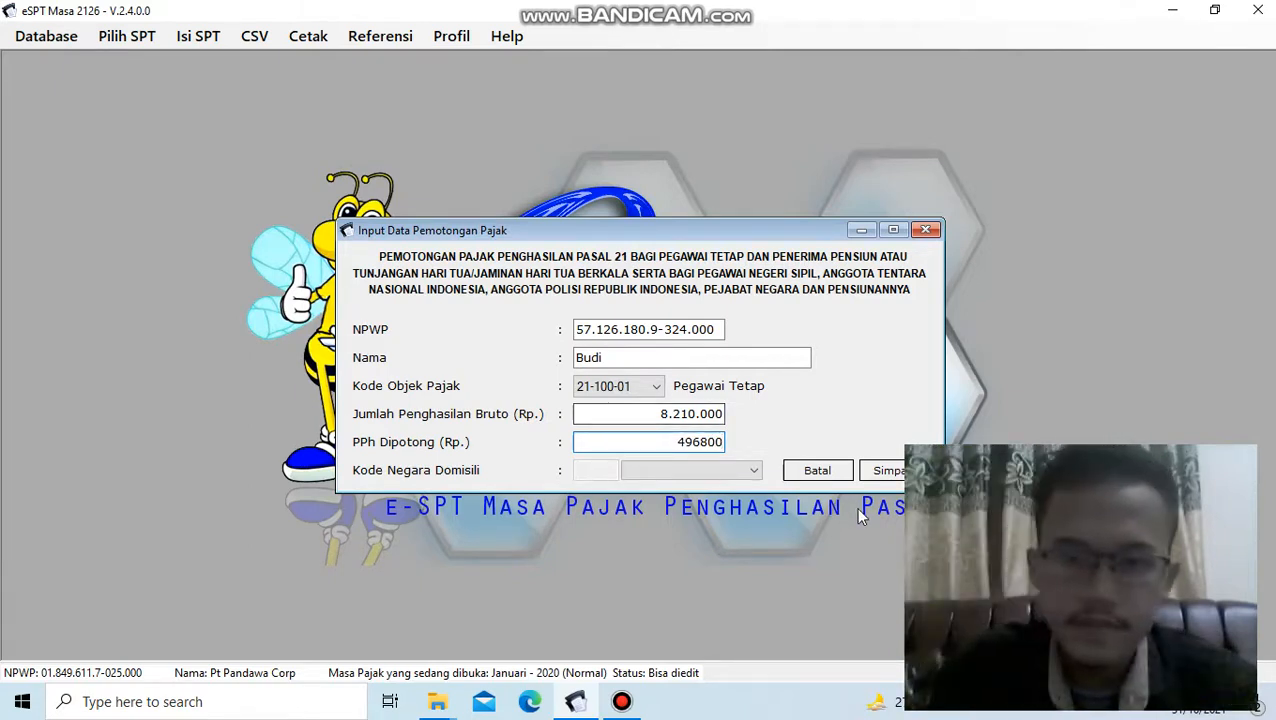
left_click(882, 470)
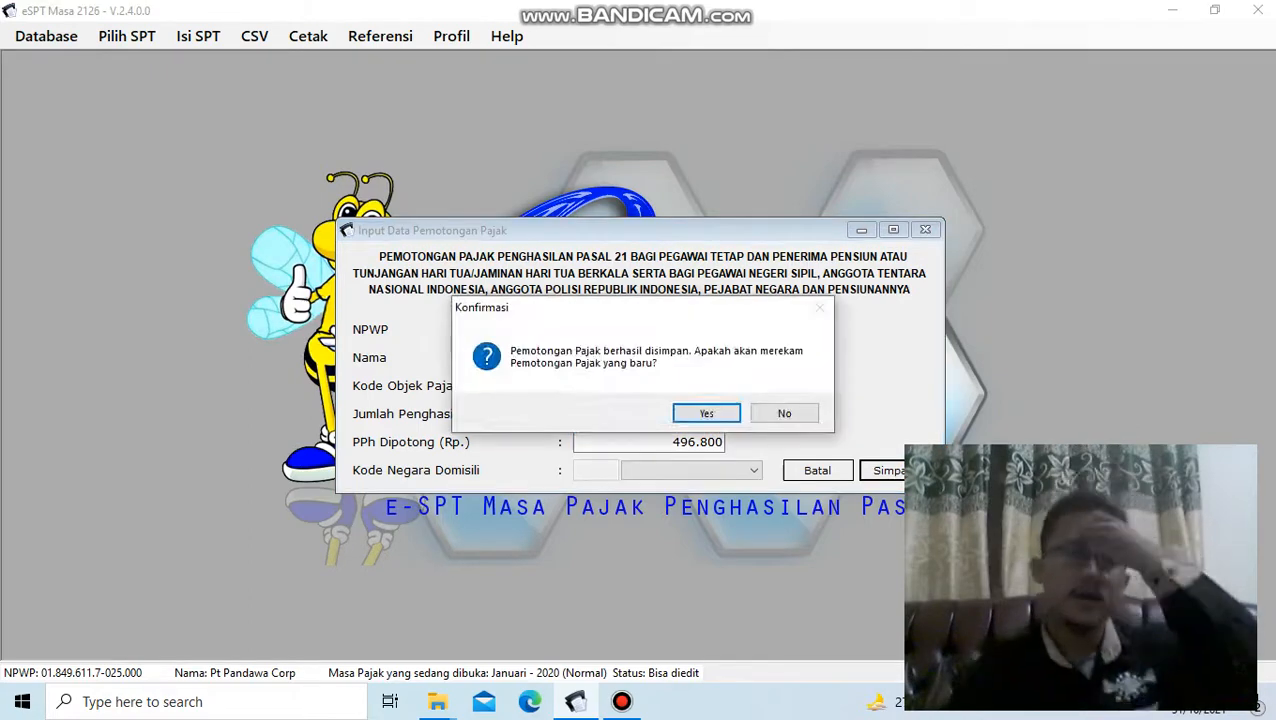
- Choose to record another employee's tax withholding entry
left_click(709, 410)
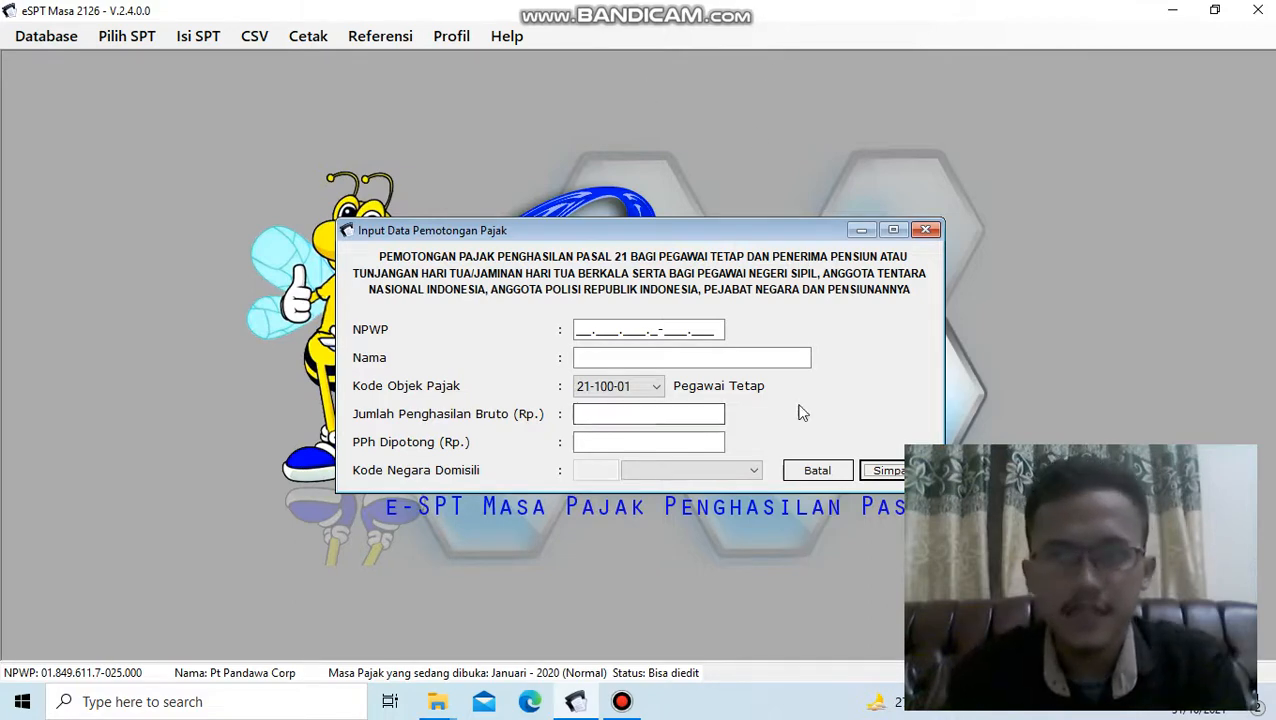
left_click(622, 702)
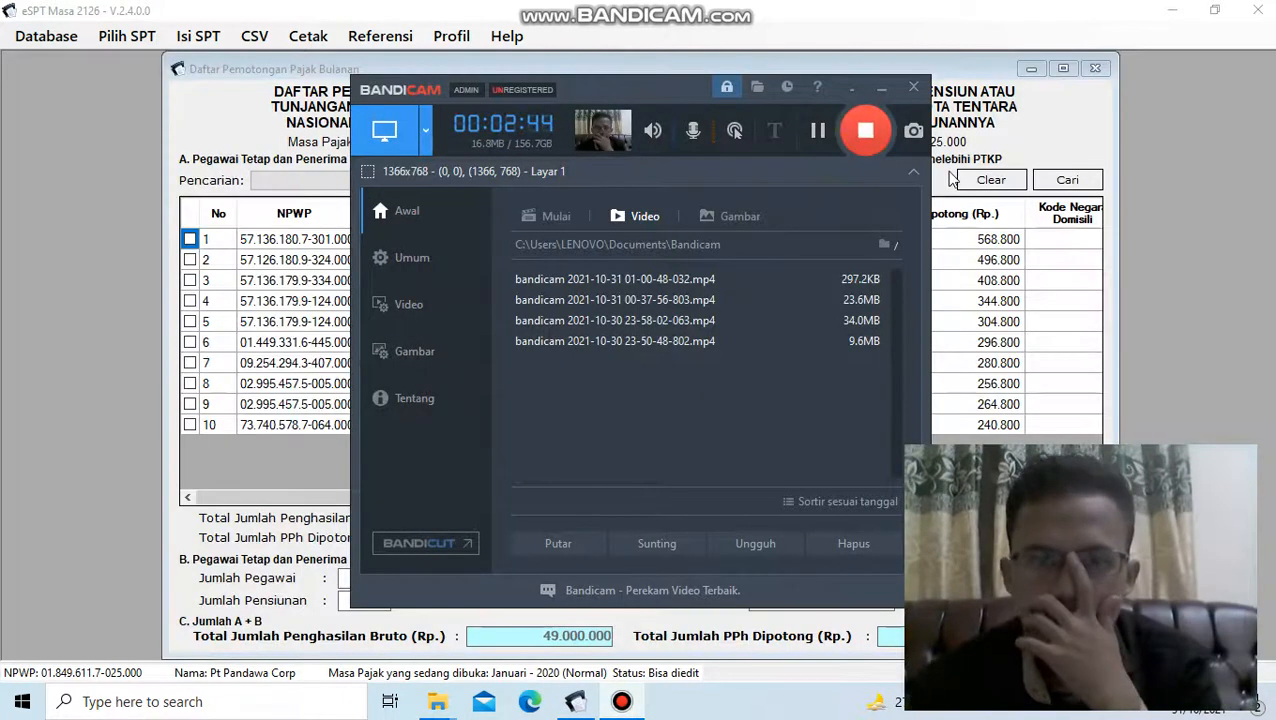
left_click(950, 178)
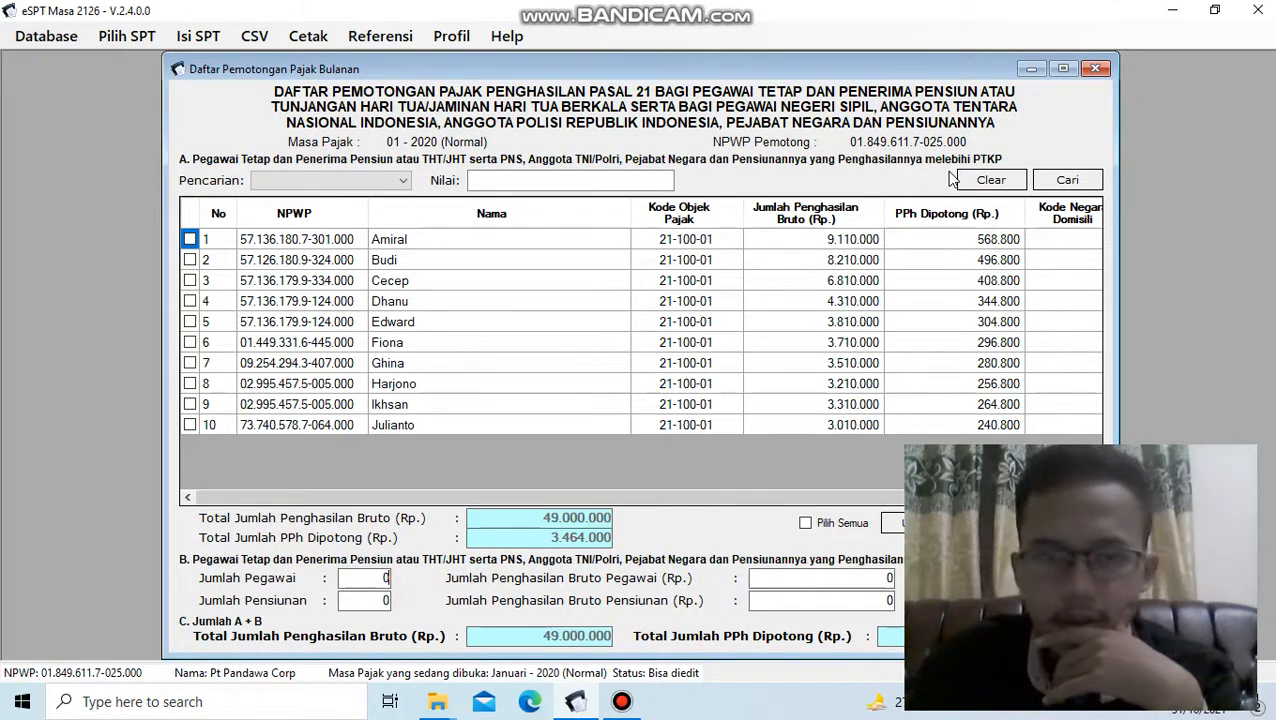
left_click(622, 702)
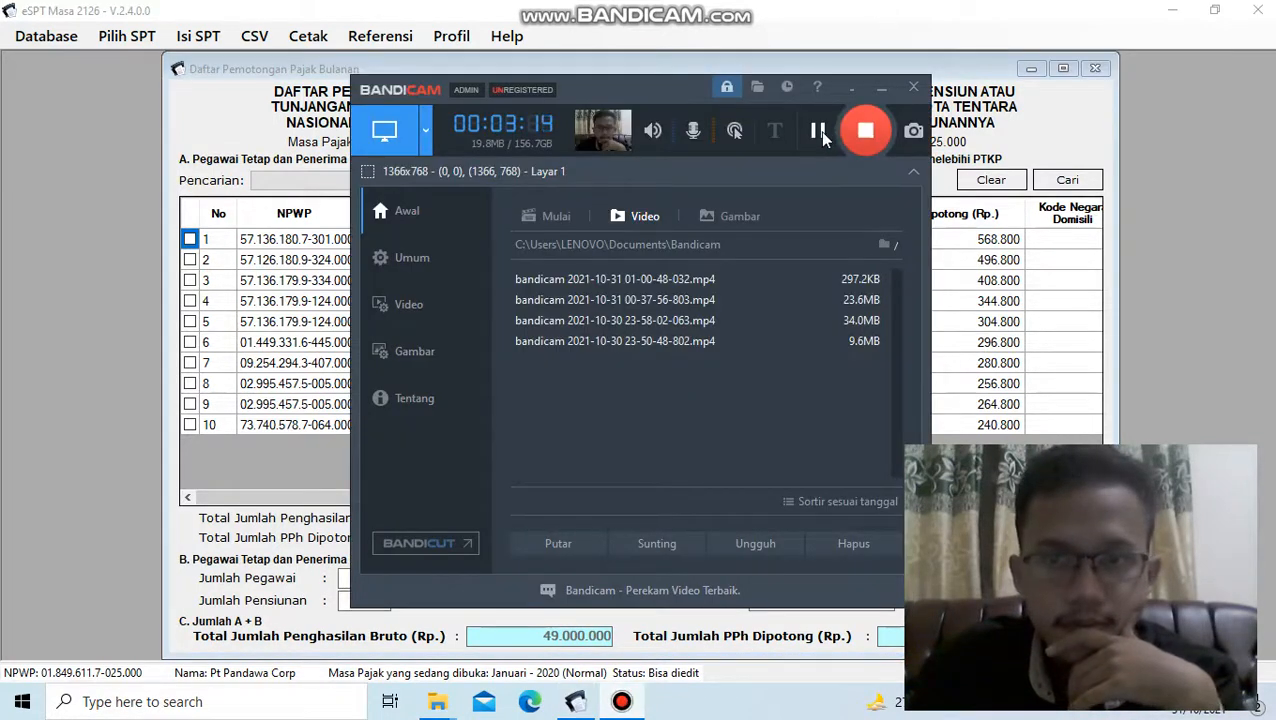
left_click(818, 131)
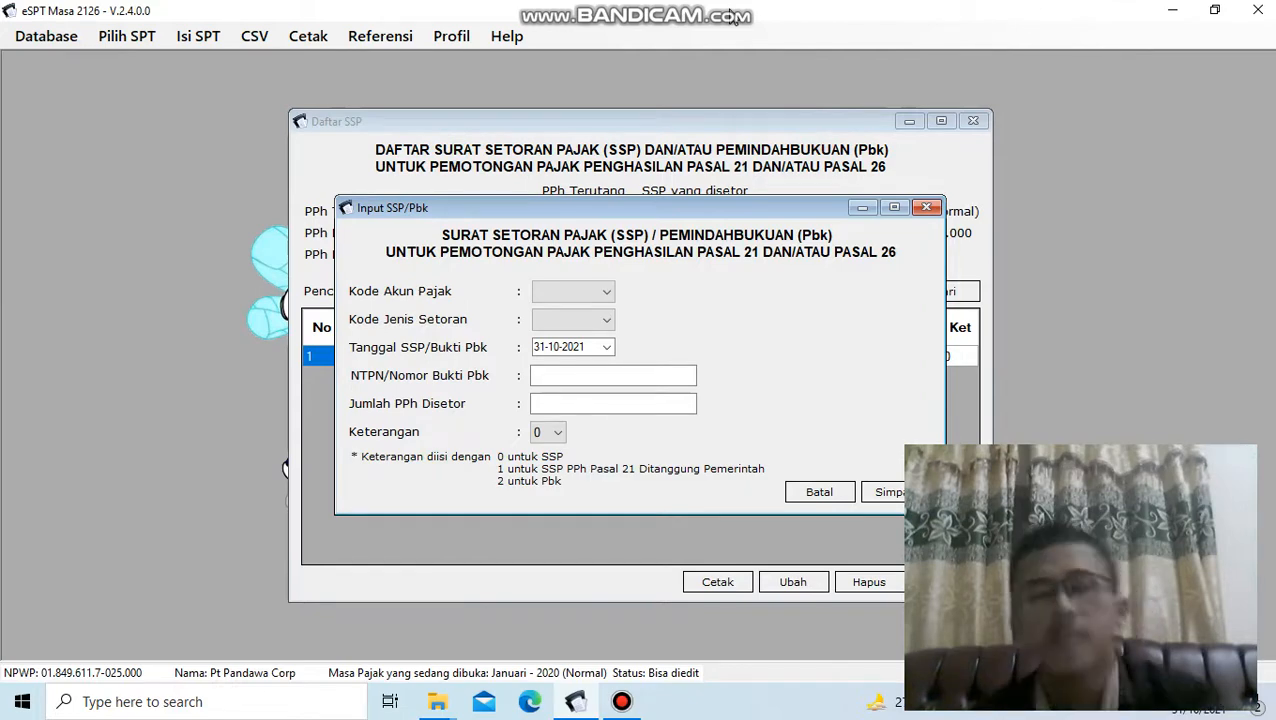
left_click(200, 42)
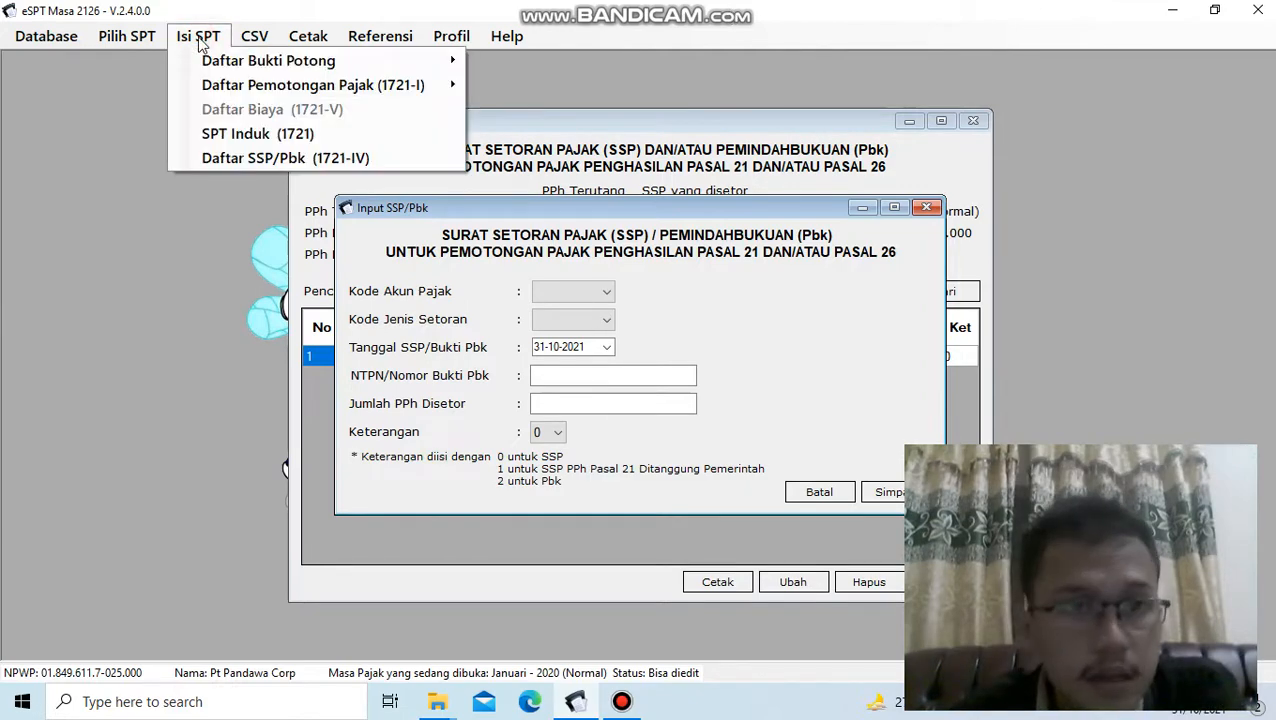
left_click(200, 42)
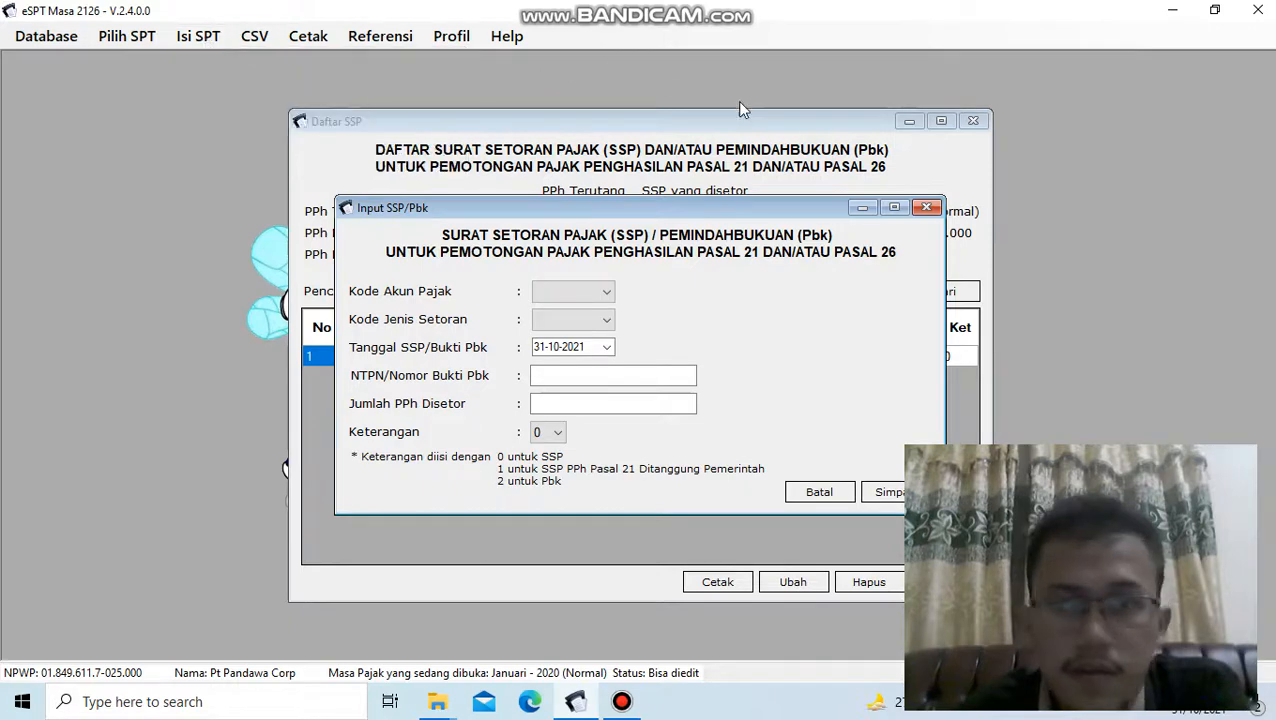
left_click(308, 36)
mouse_move(212, 44)
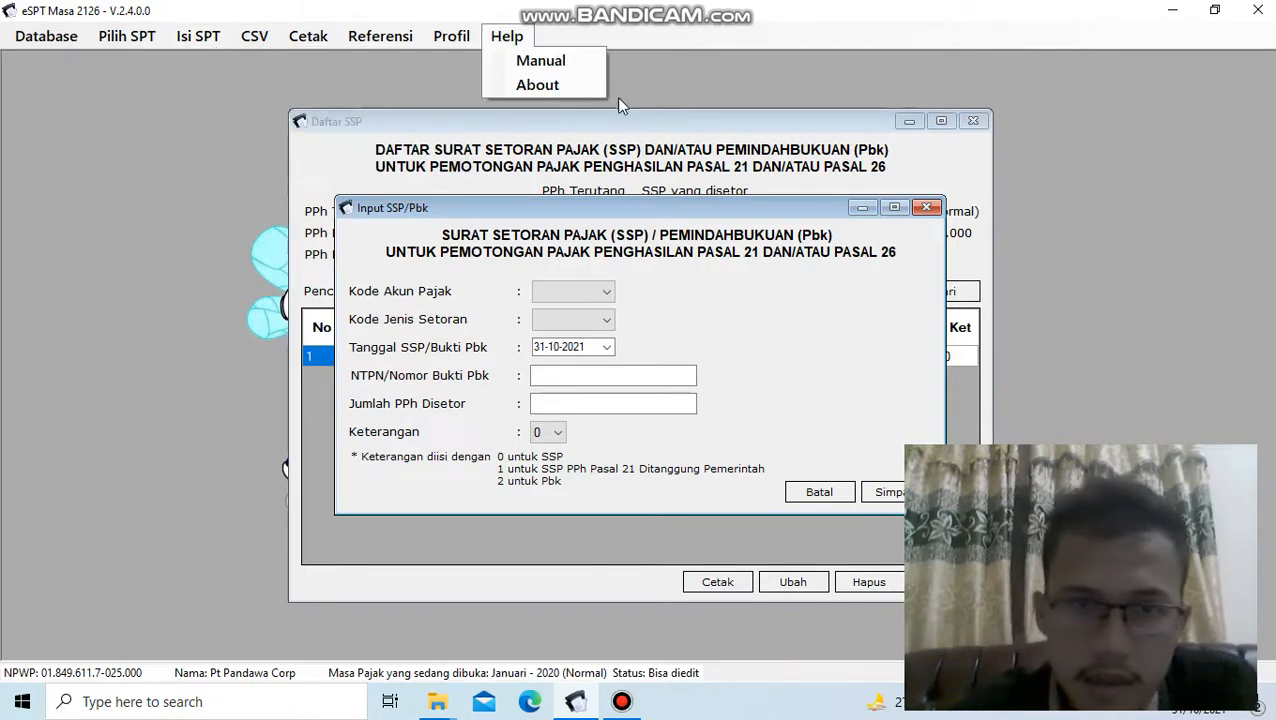
- Set the SSP entry's Kode Akun Pajak to 411121, Kode Jenis Setoran to 100, and NTPN/Nomor Bukti Pbk to 12345
left_click(608, 292)
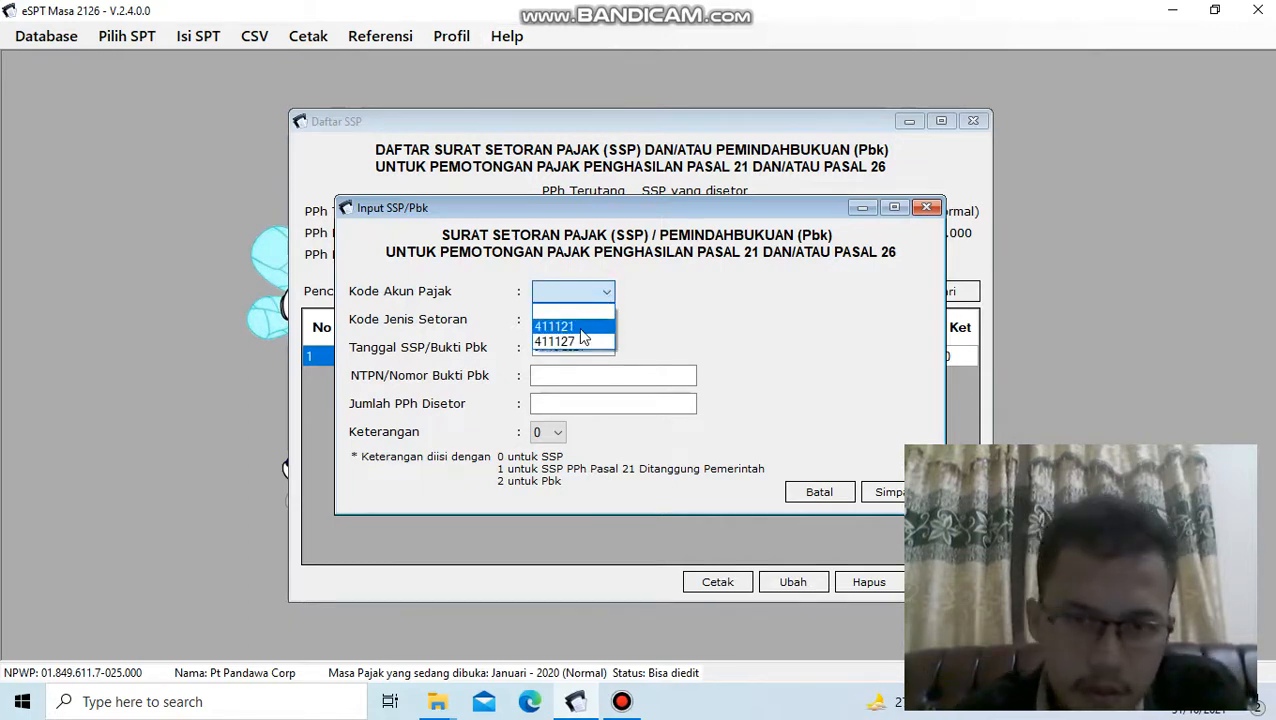
left_click(566, 326)
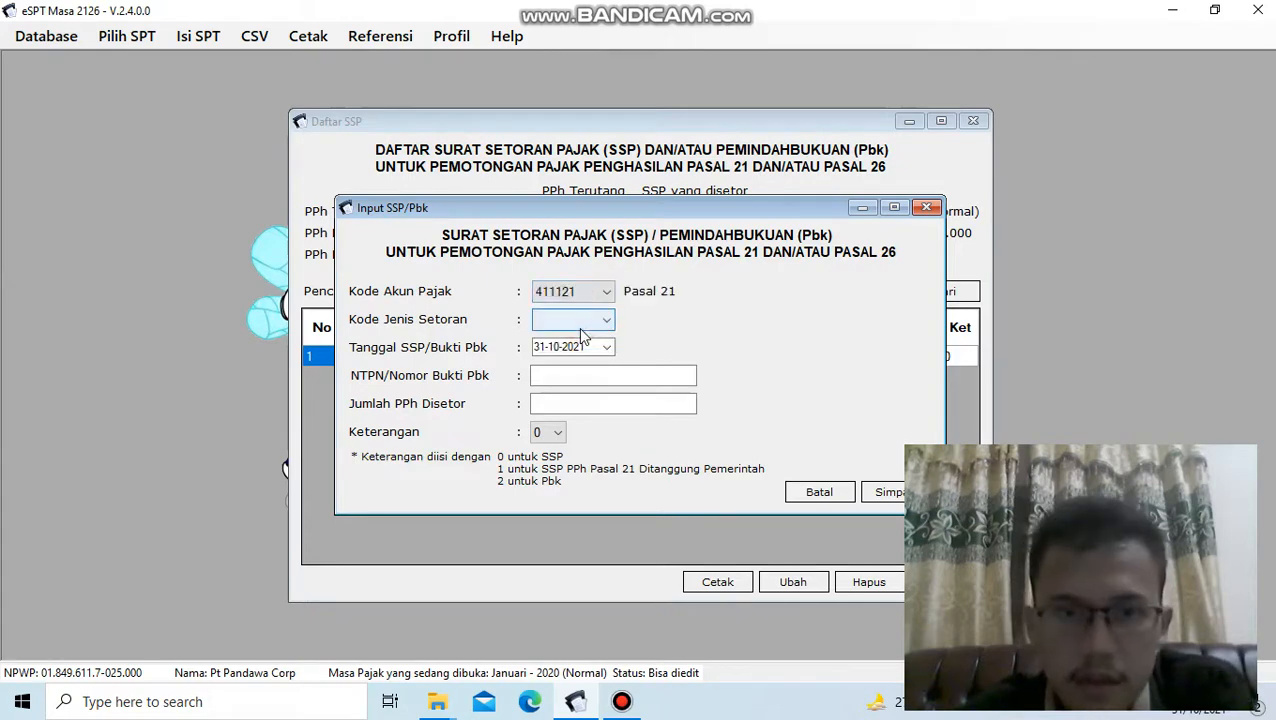
left_click(607, 321)
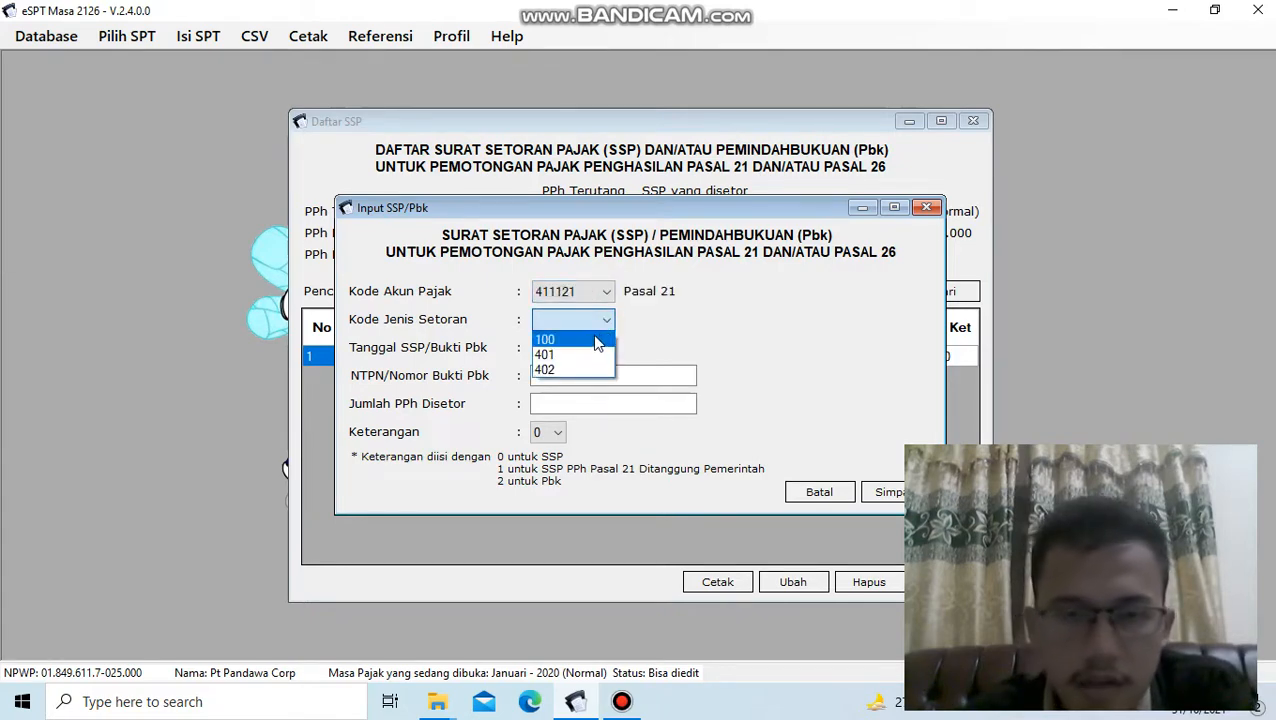
left_click(597, 340)
left_click(588, 378)
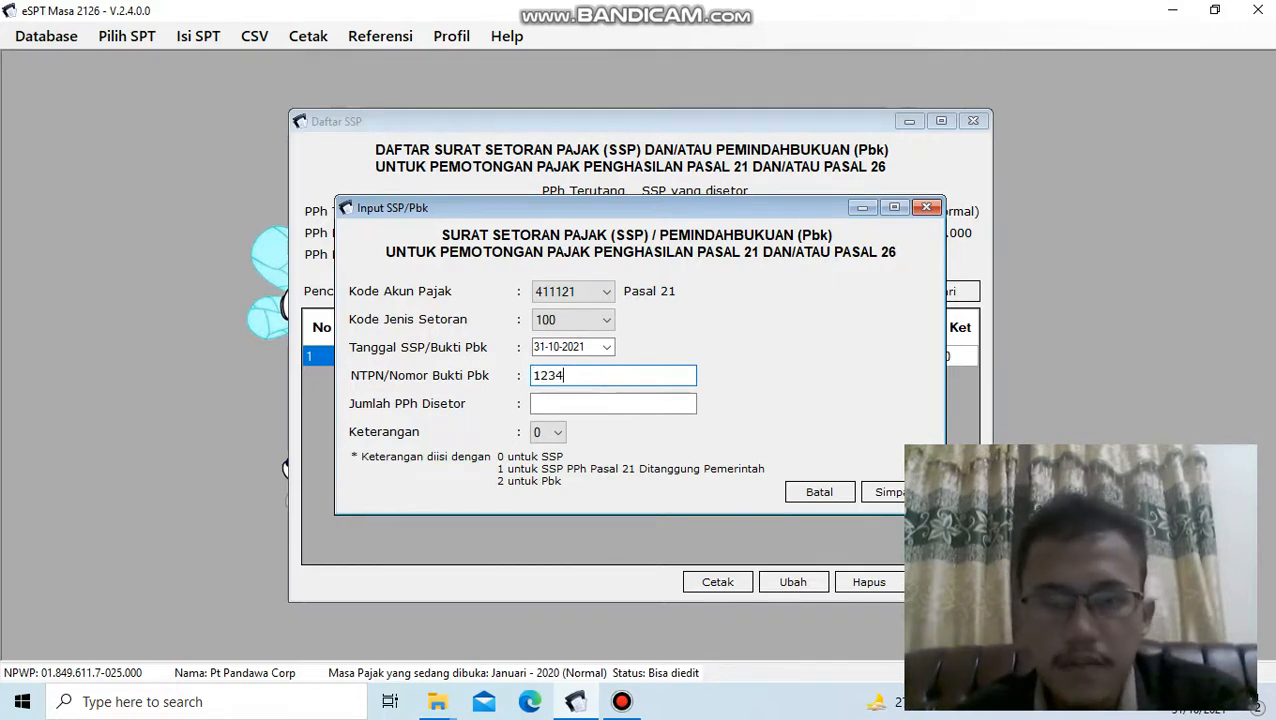
- Check the PPh Terutang amount behind the SSP entry form and set Jumlah PPh Disetor to 3464000
left_click(665, 405)
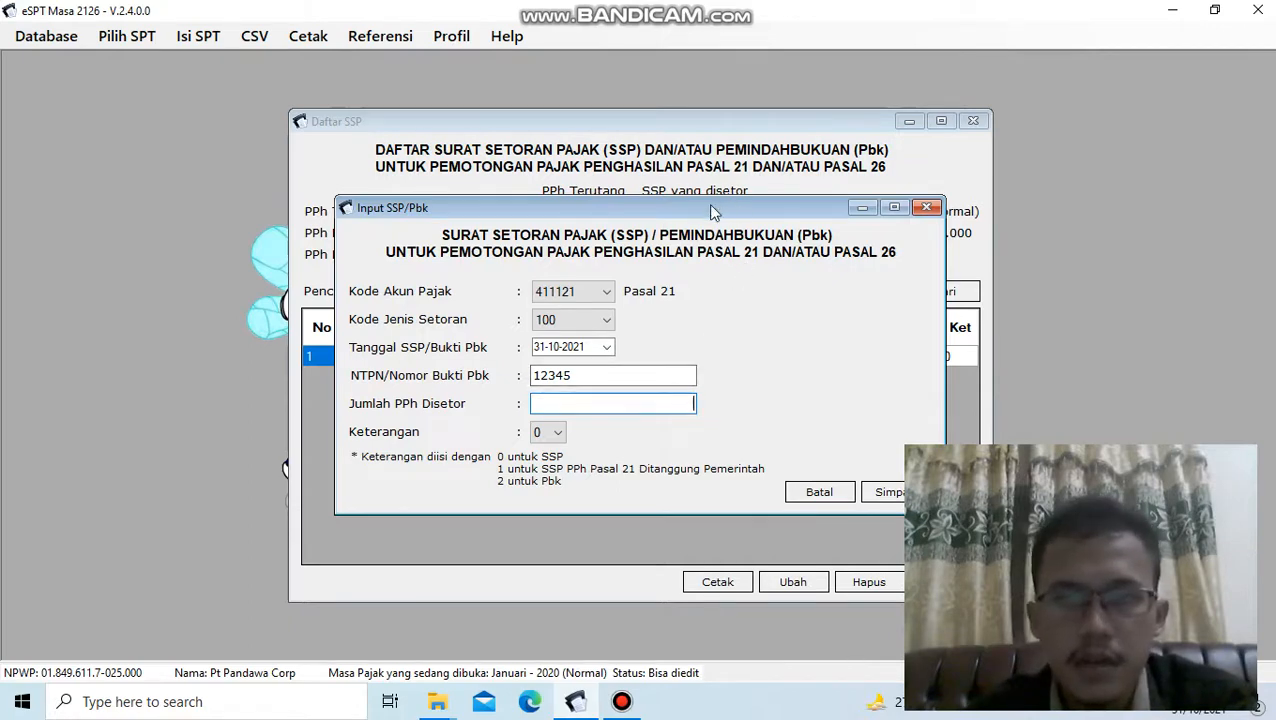
left_click_drag(712, 206, 706, 280)
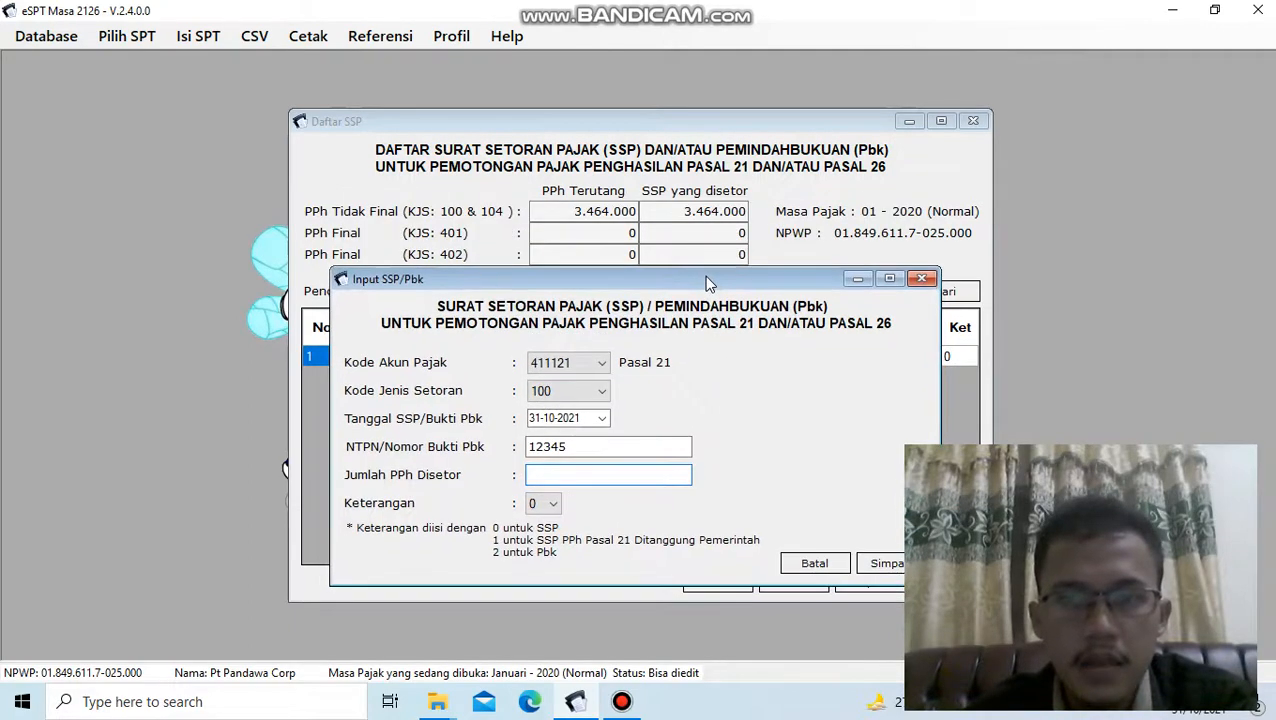
left_click_drag(704, 275, 716, 202)
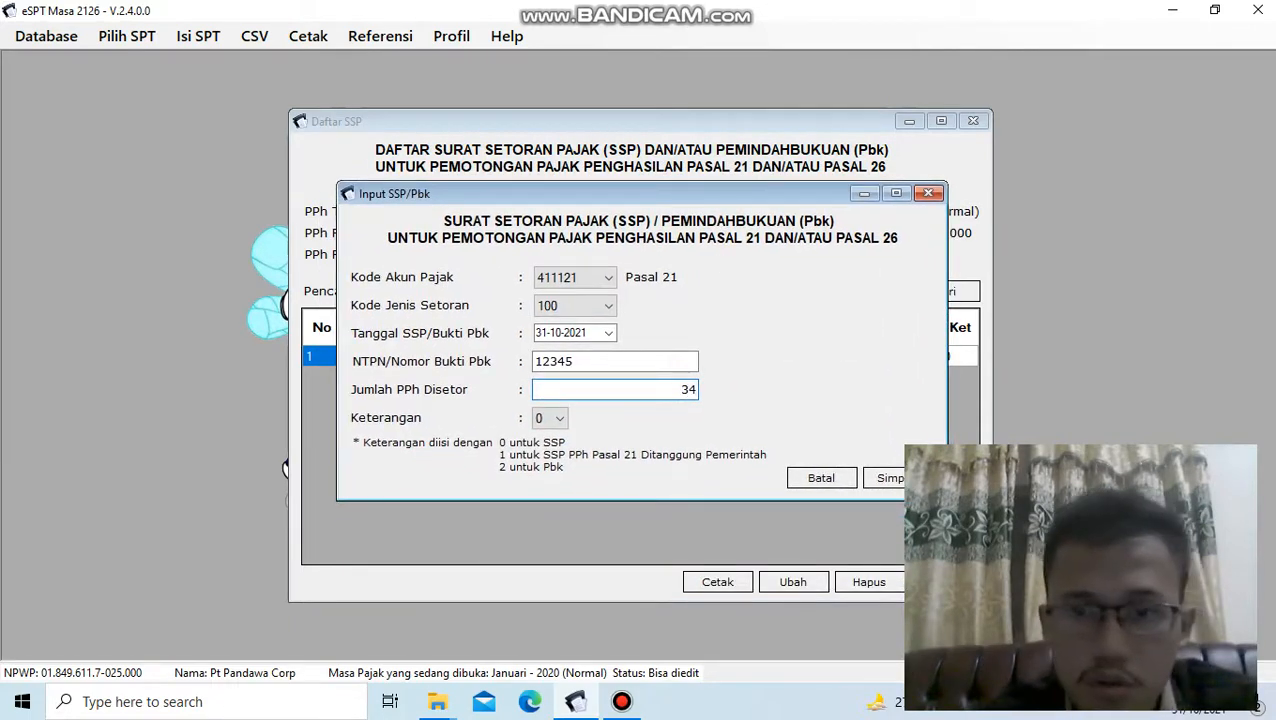
type("000")
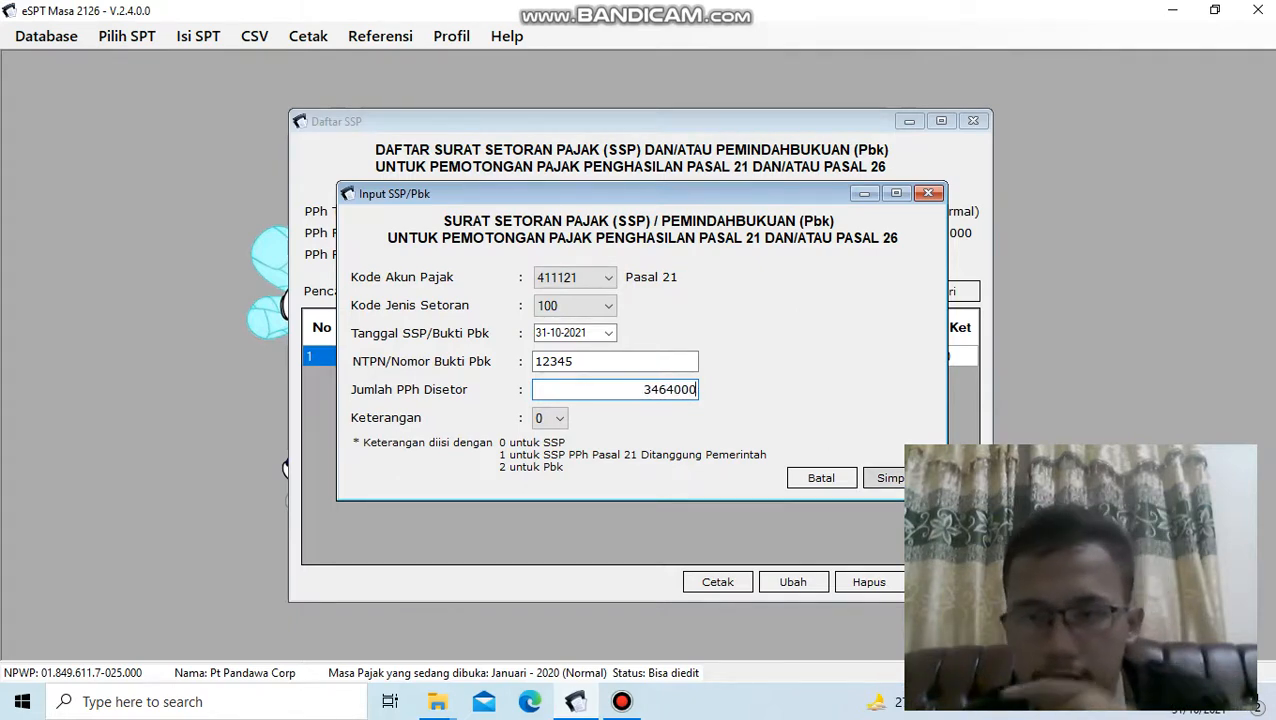
left_click(620, 703)
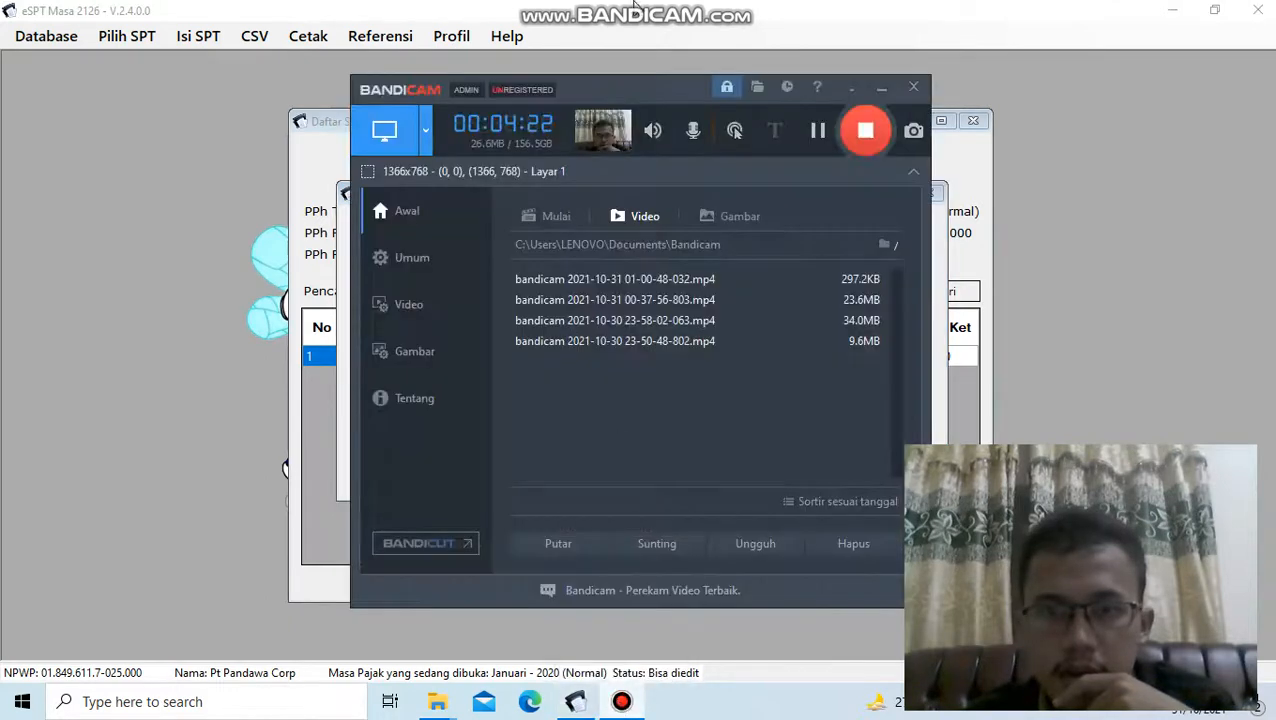
left_click(818, 133)
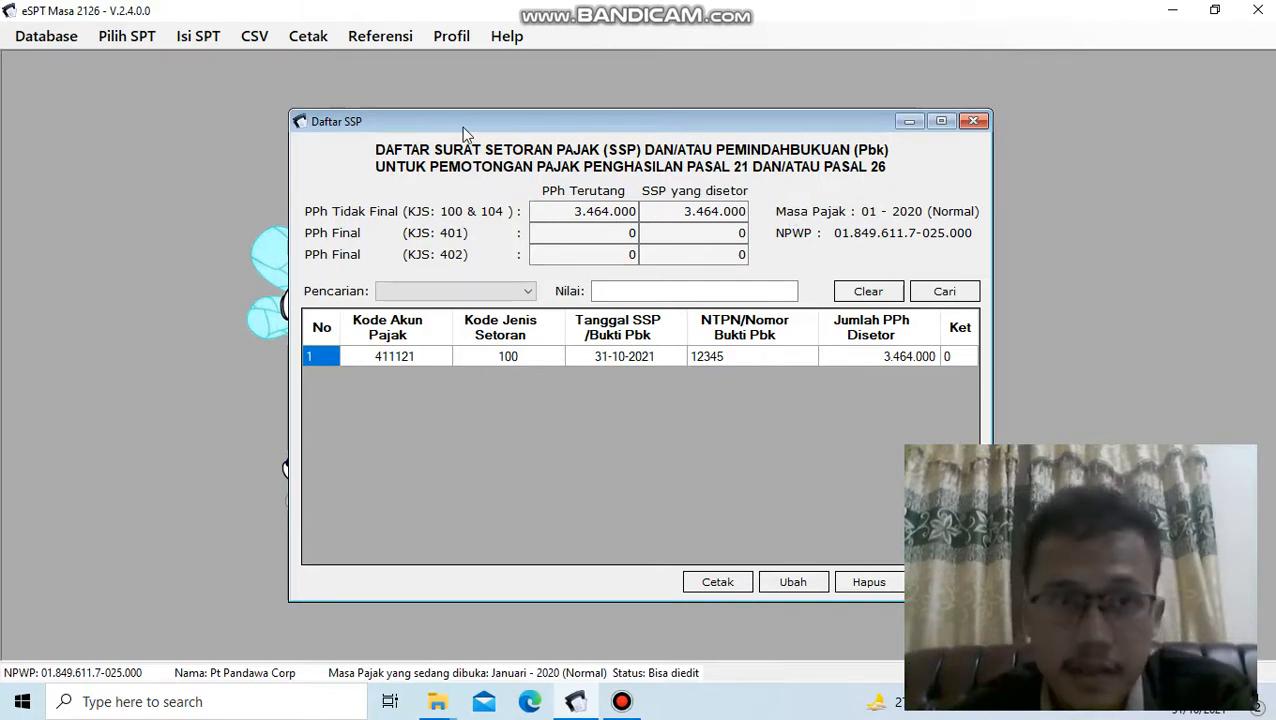
- Open SPT Induk (1721) for January 2020, show section E. Pernyataan dan Ttd Pemotong, and save the return
left_click(200, 38)
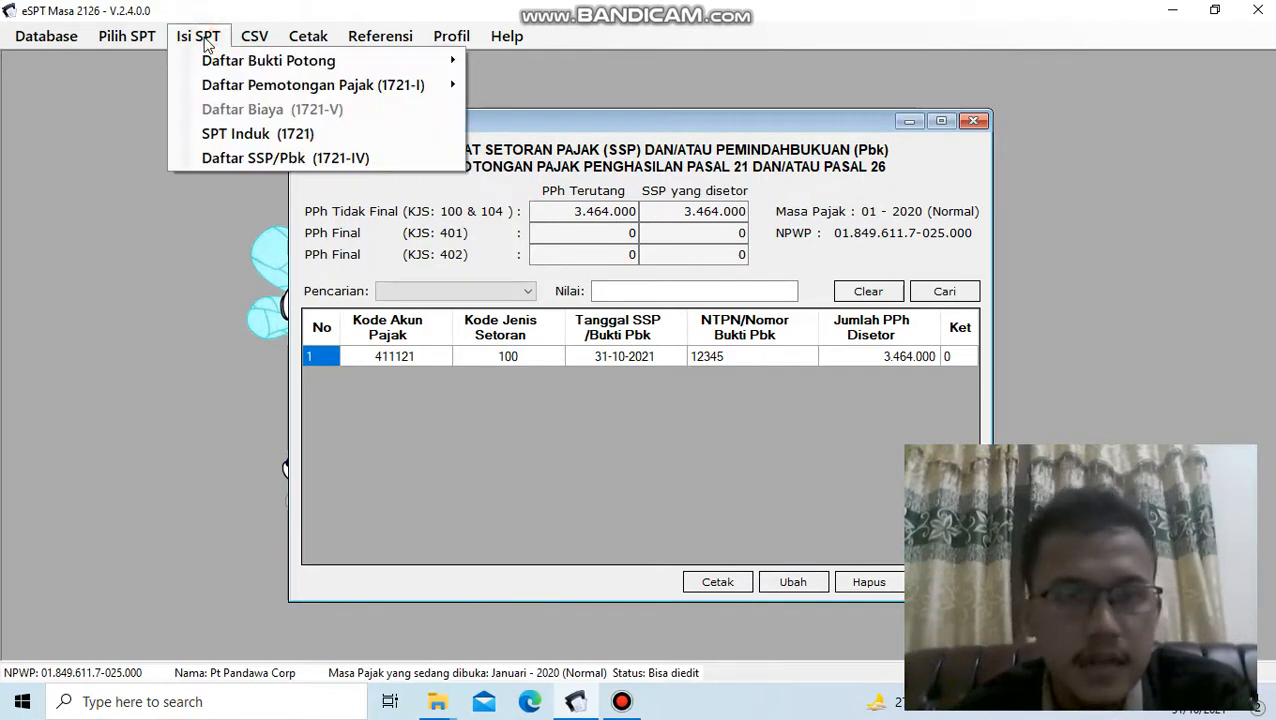
left_click(290, 133)
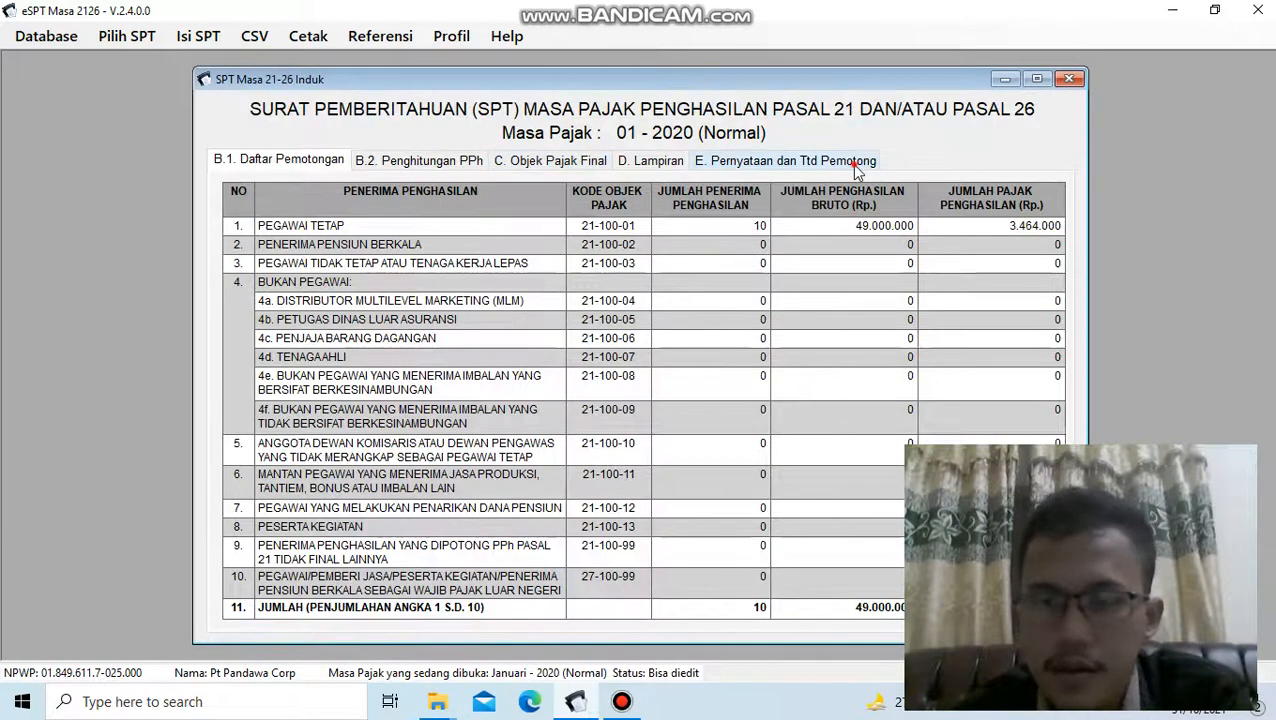
left_click(853, 162)
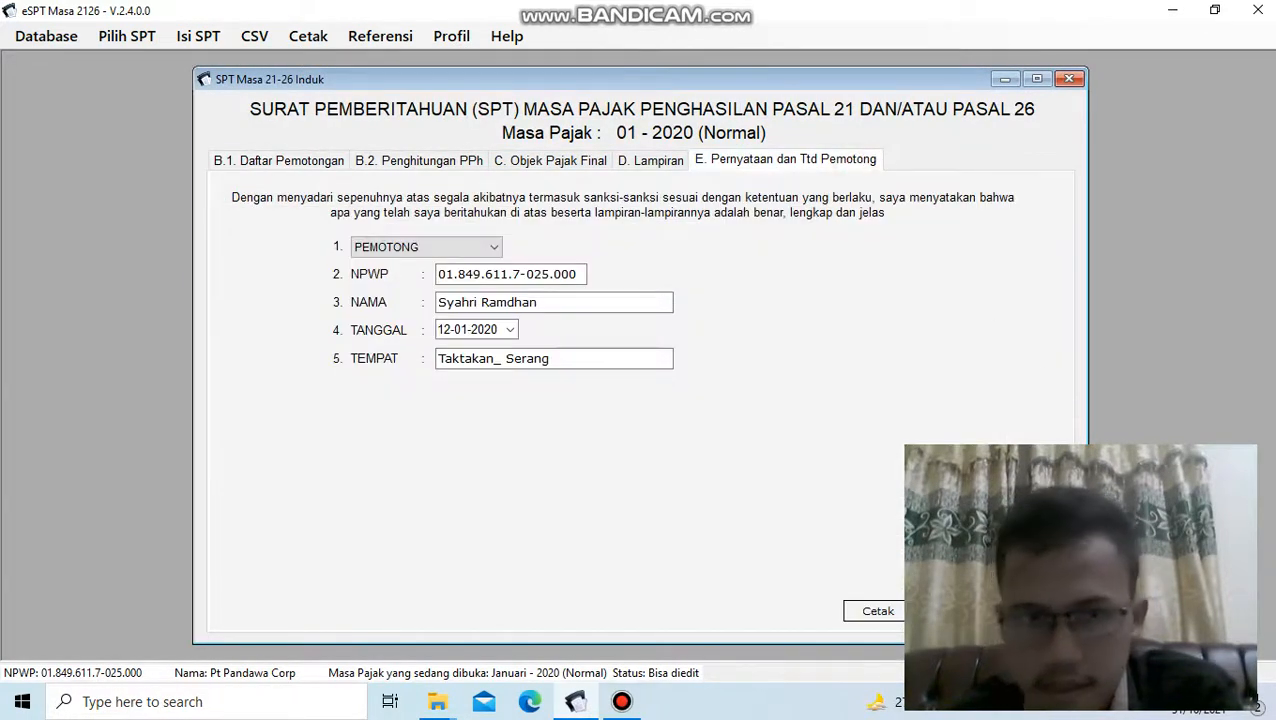
left_click(954, 611)
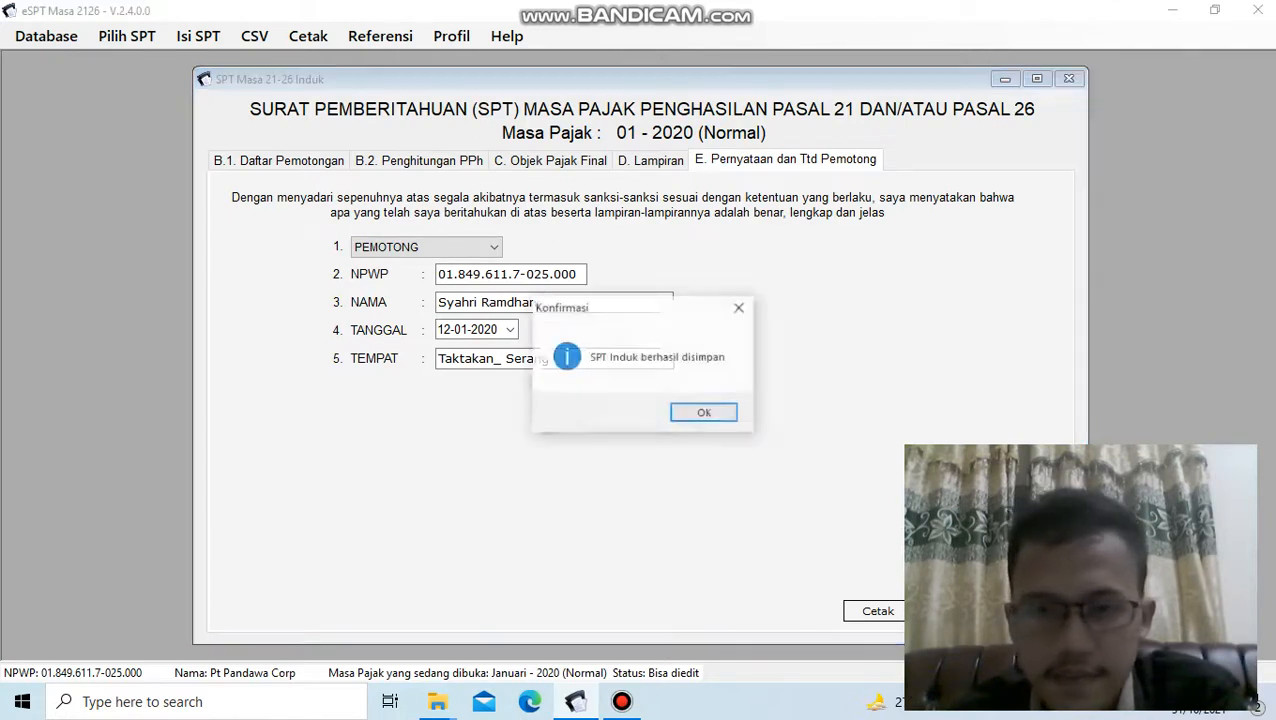
left_click(682, 413)
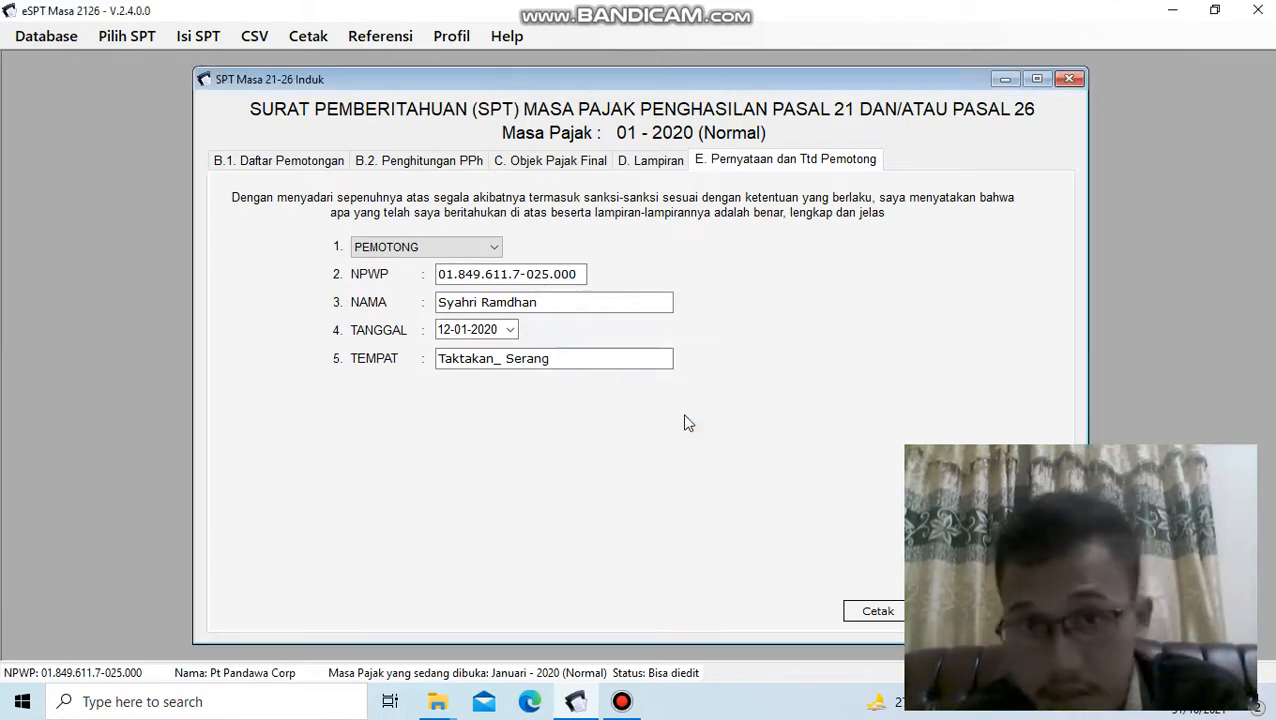
left_click(621, 701)
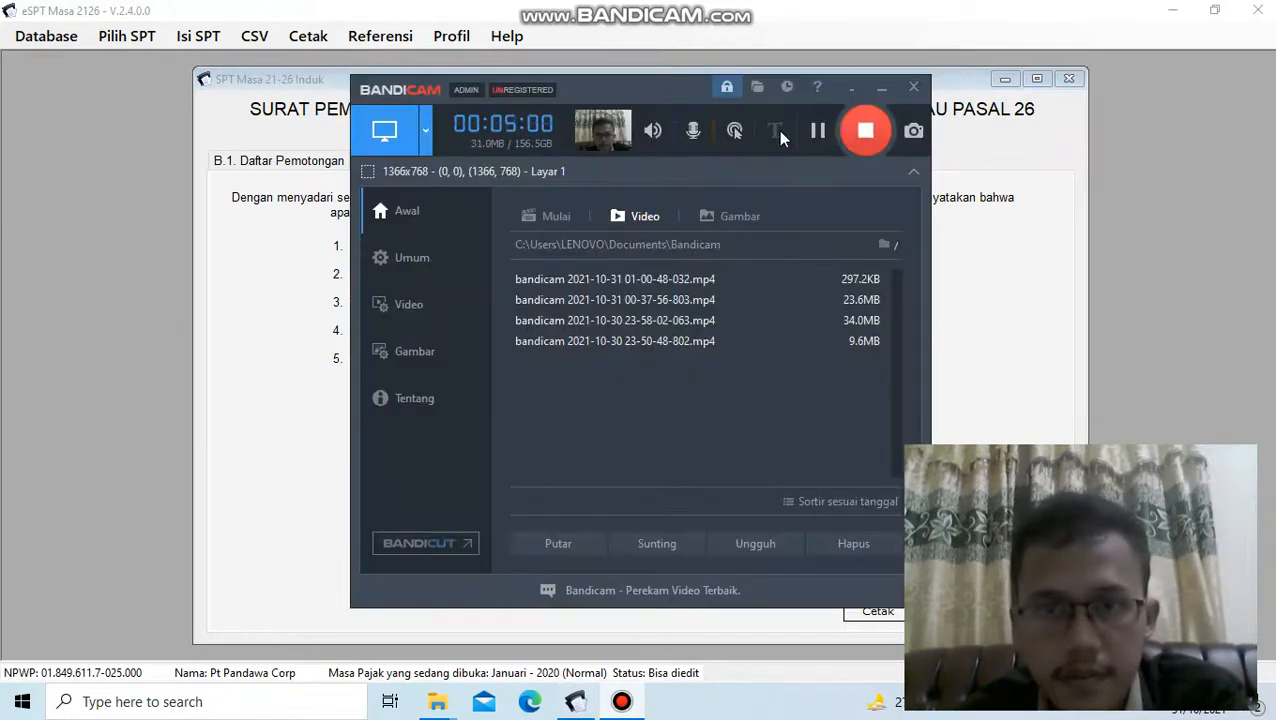
left_click(817, 130)
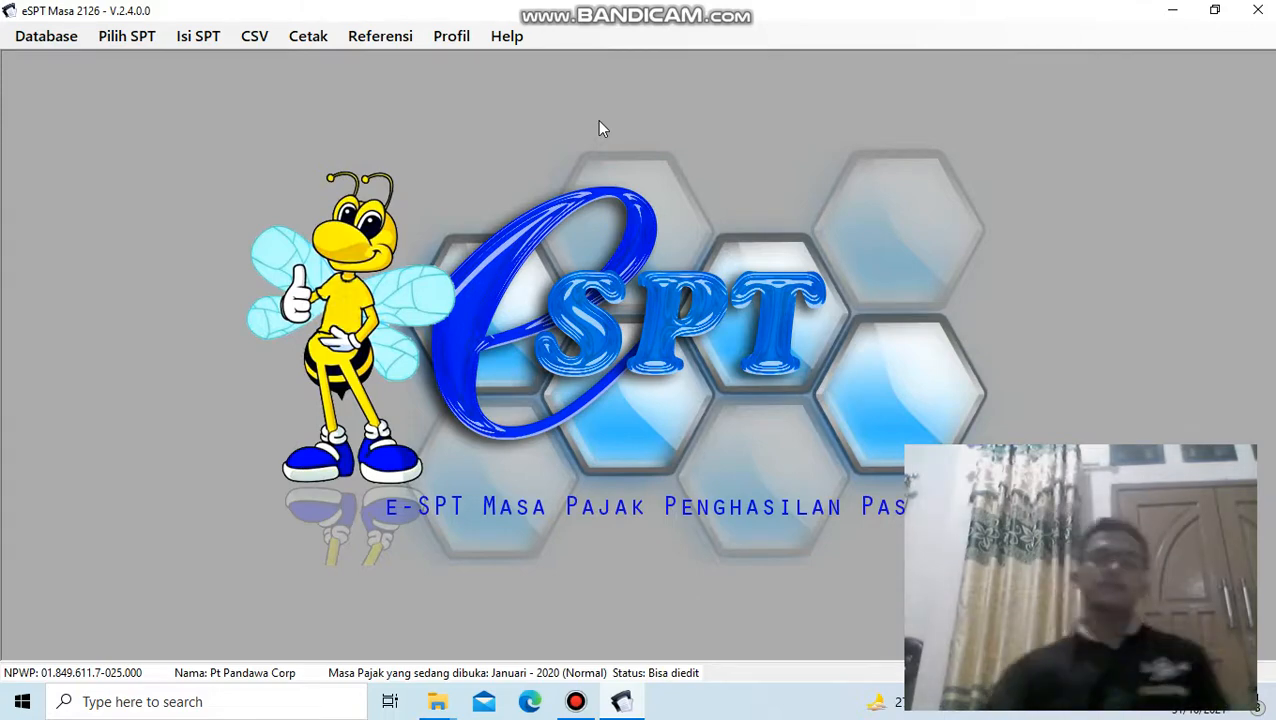
left_click(205, 38)
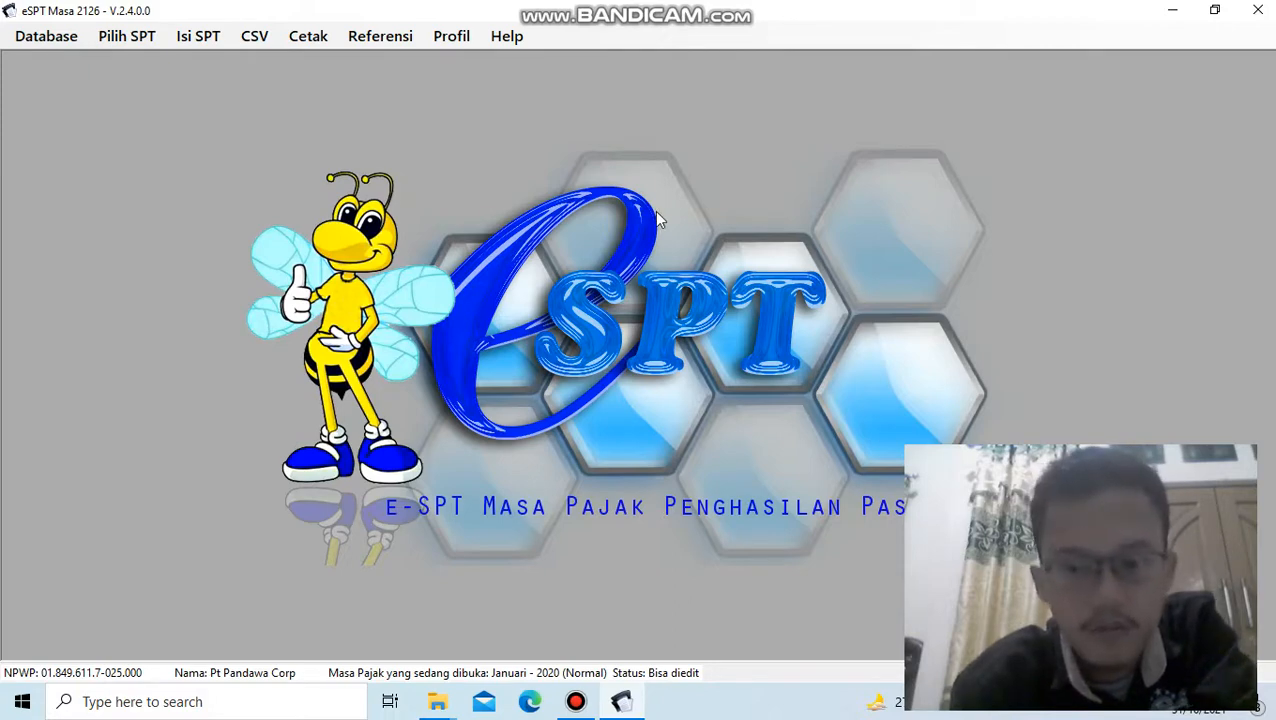
- Create the Pelaporan SPT CSV file for January 2020 in the e-SPT Masa 21-26 2014 folder, replacing the existing file
left_click(262, 39)
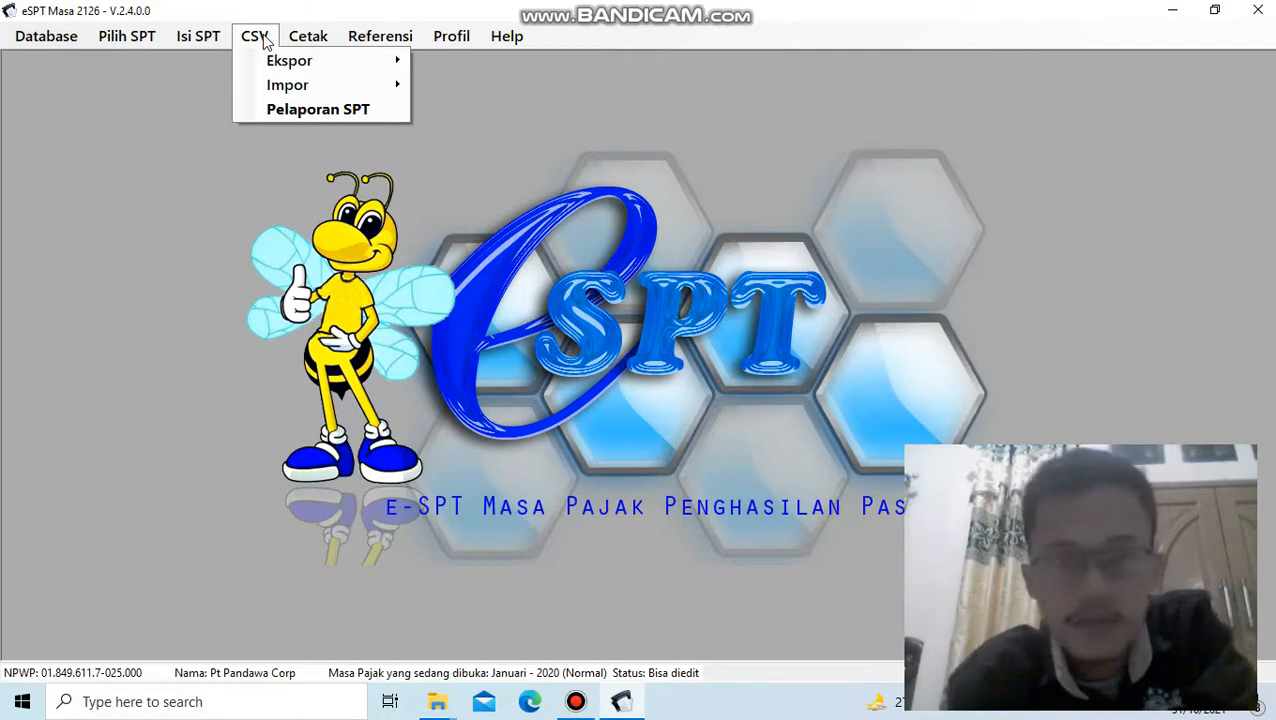
left_click(322, 109)
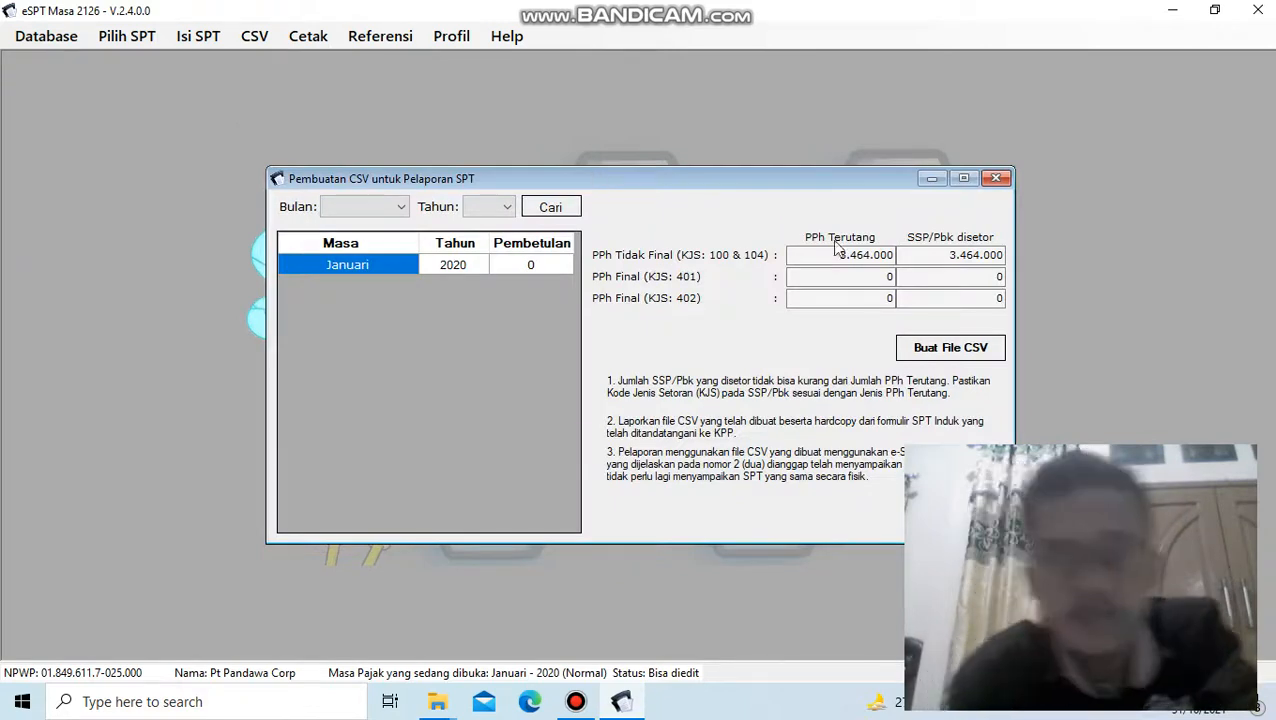
left_click(942, 350)
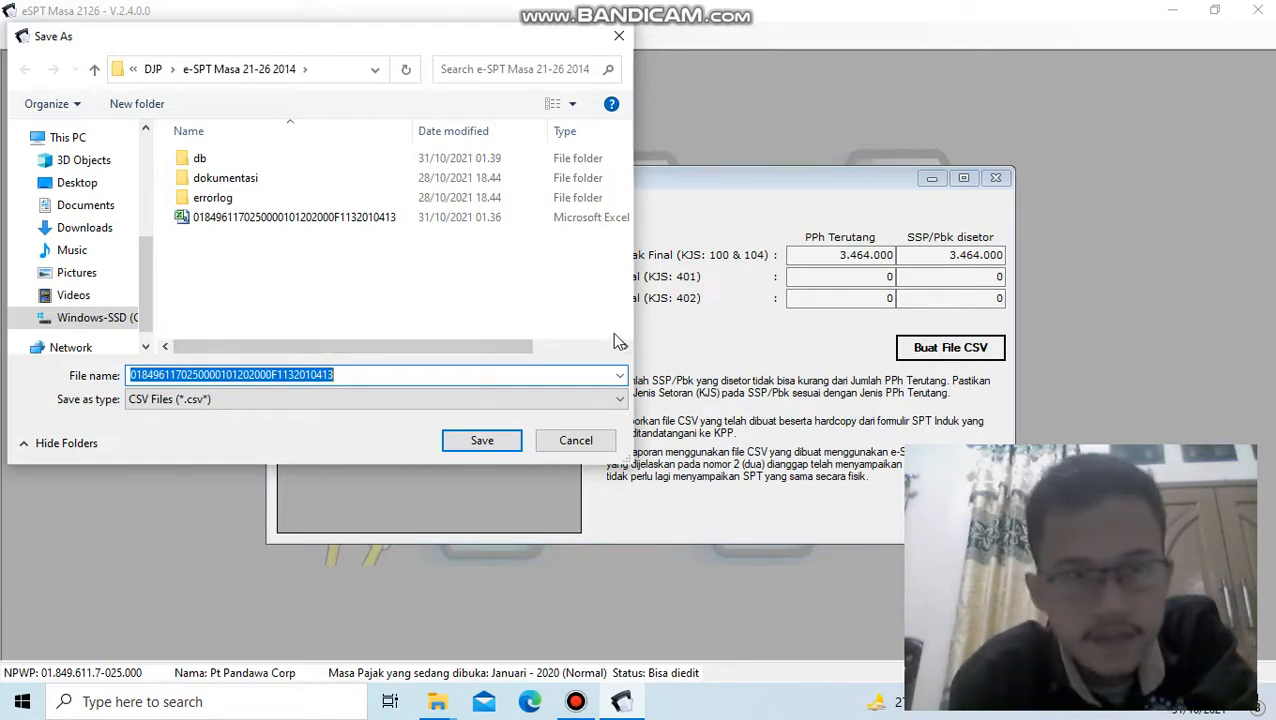
left_click(497, 445)
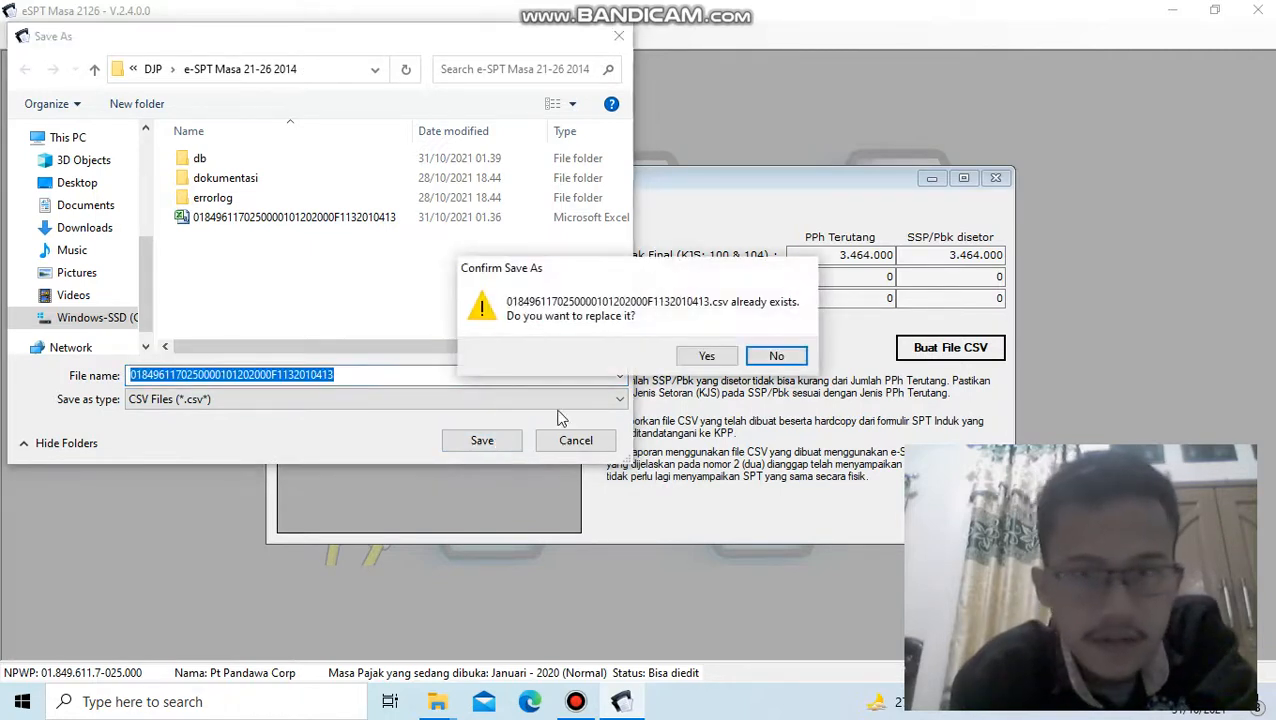
left_click(704, 360)
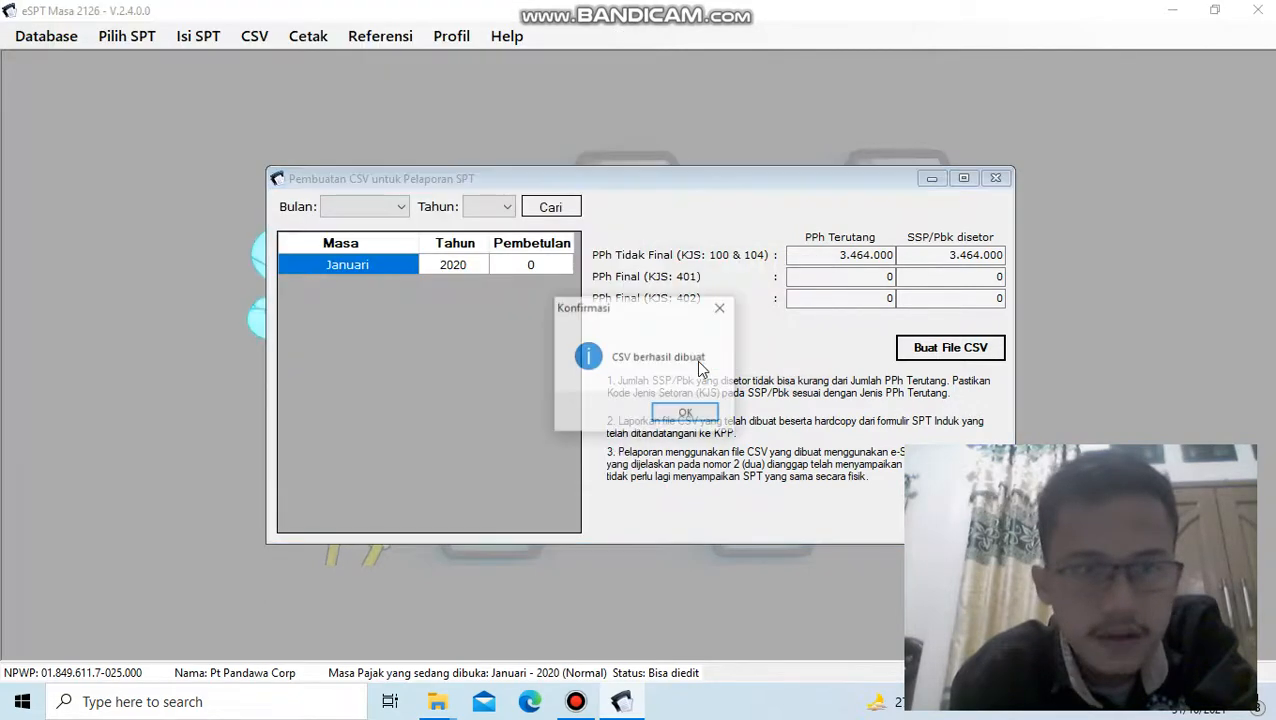
left_click(680, 415)
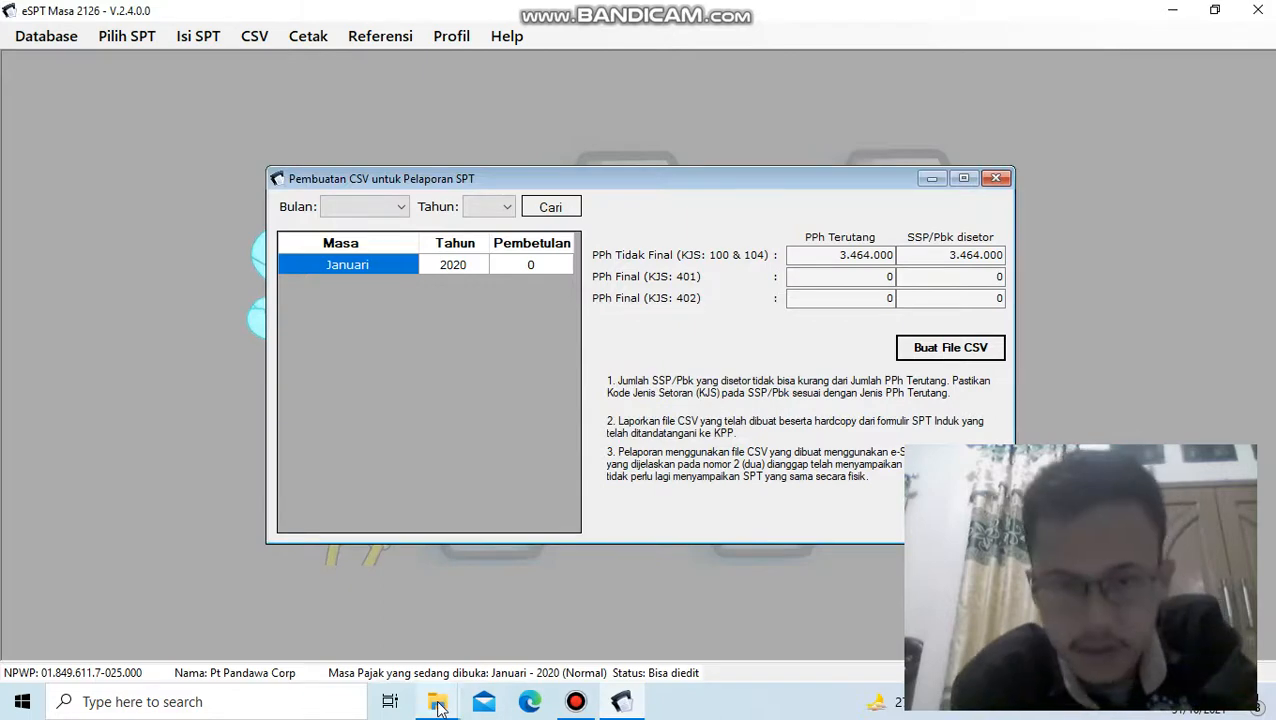
- Switch to the e-SPT Masa 21-26 2014 folder in File Explorer and select the generated CSV file
mouse_move(441, 703)
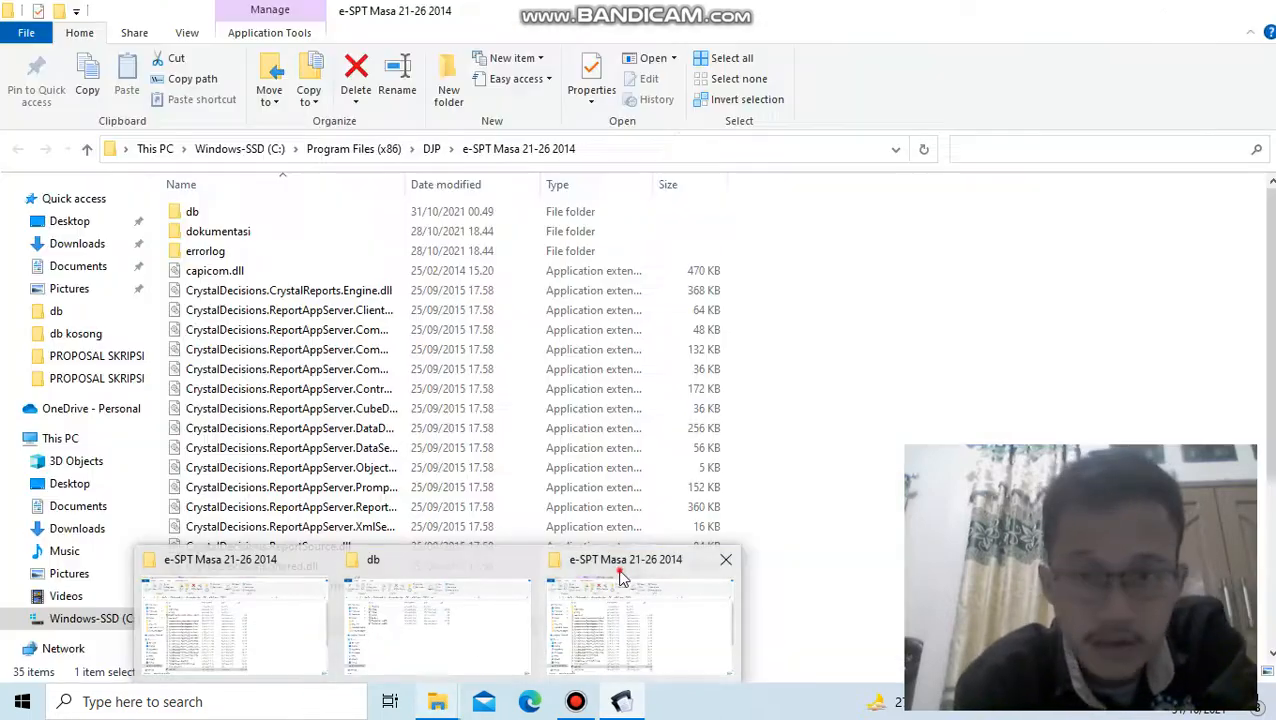
left_click(582, 568)
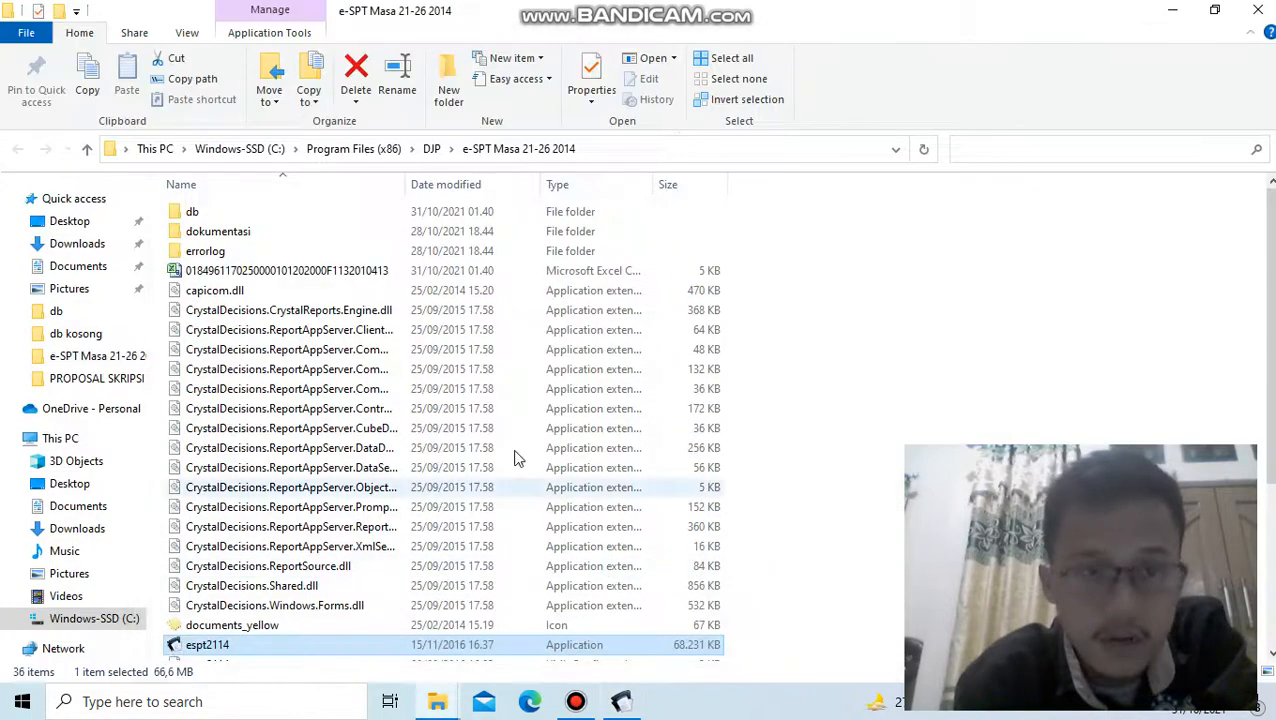
left_click(379, 274)
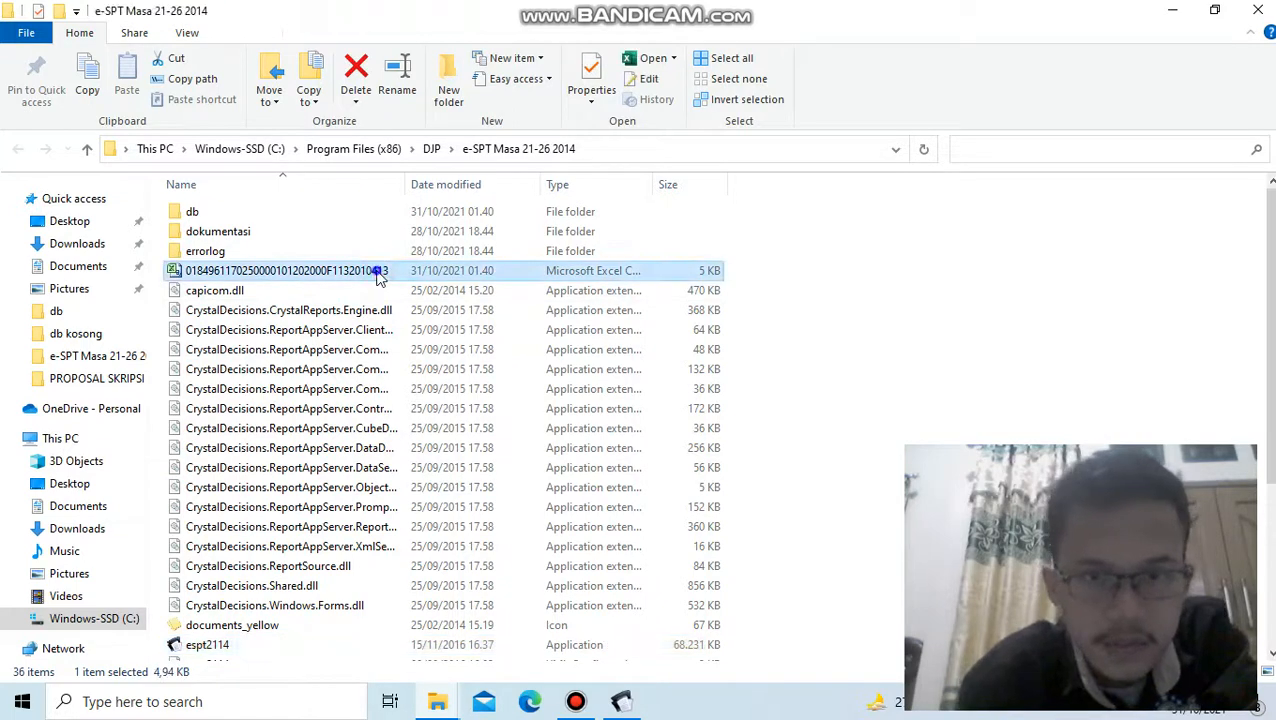
right_click(377, 267)
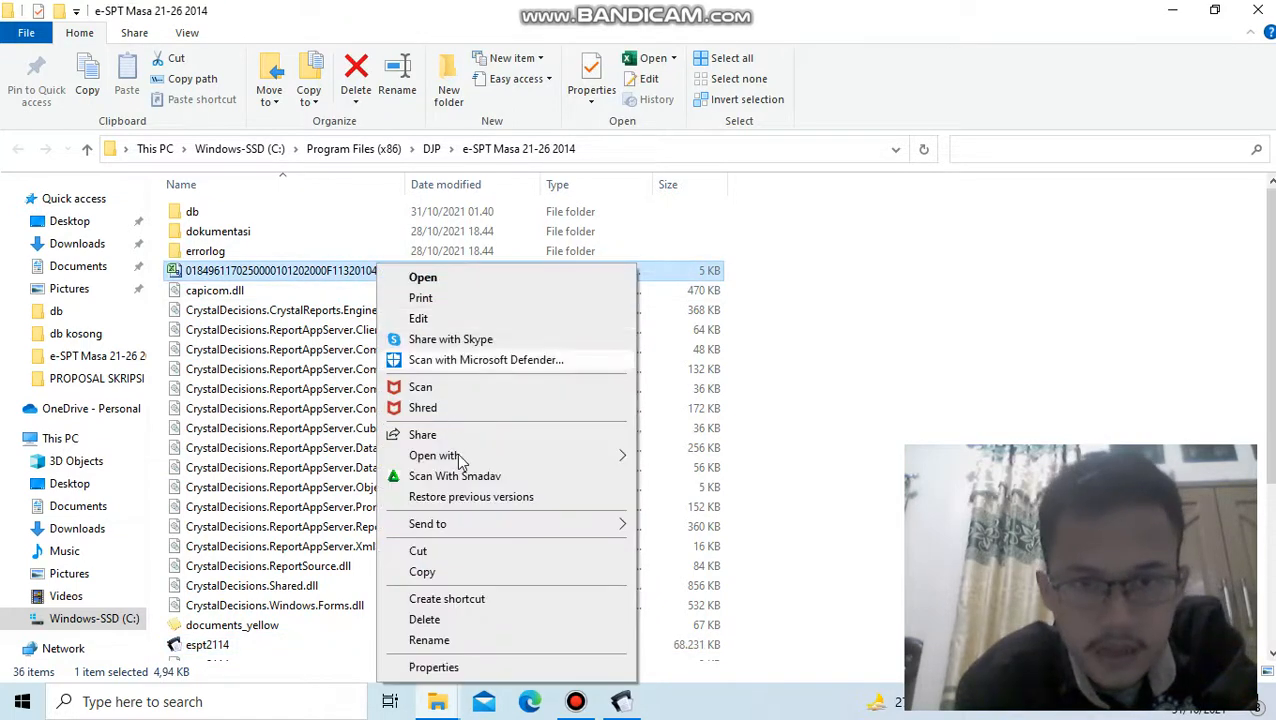
left_click(453, 574)
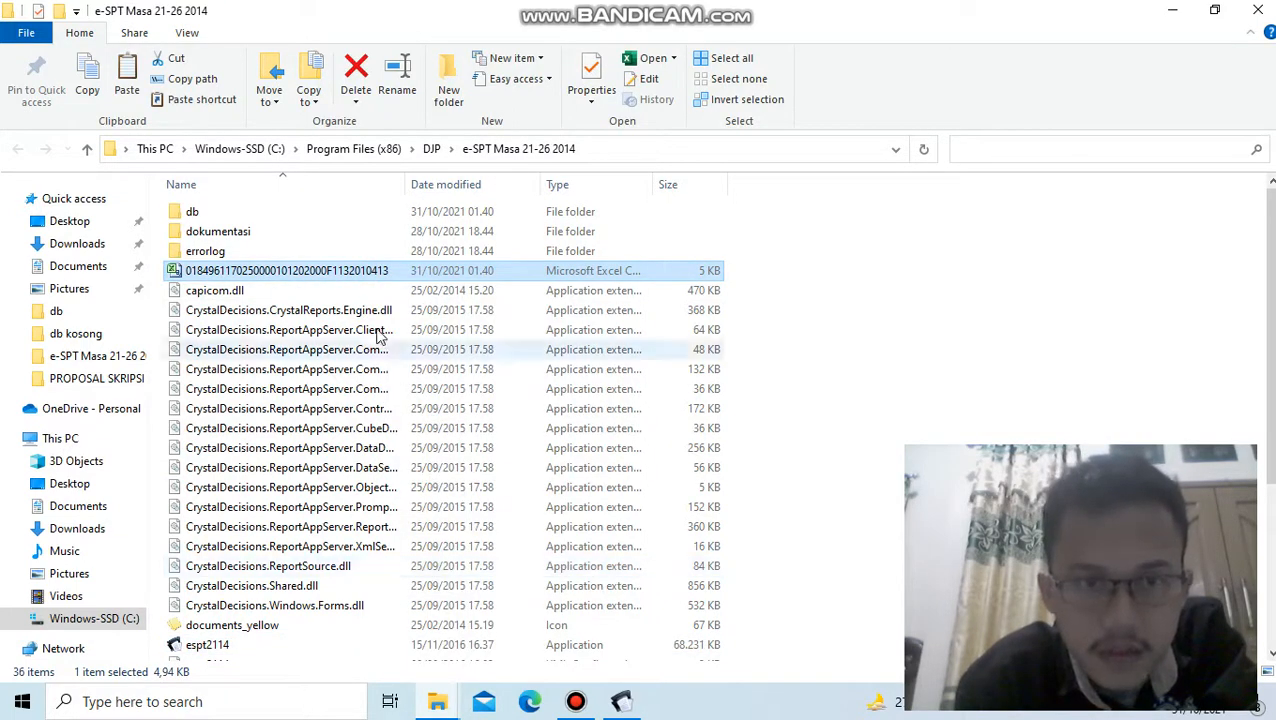
left_click(350, 272)
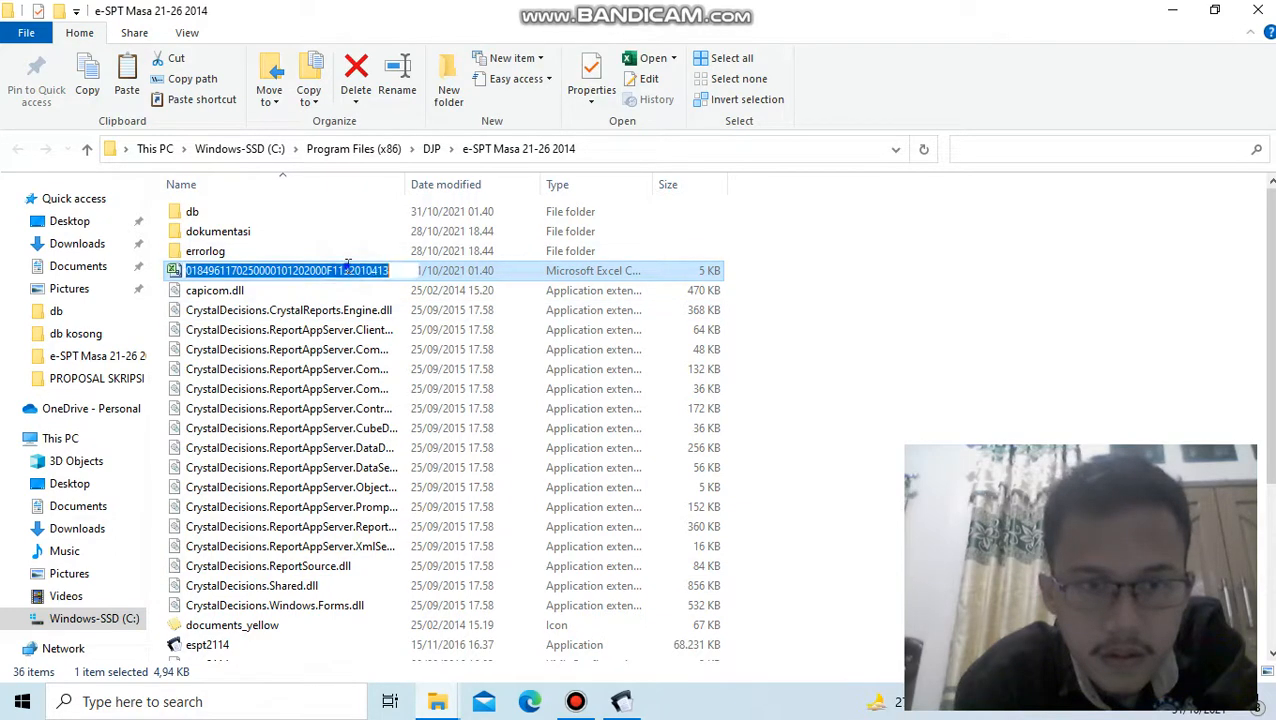
right_click(350, 270)
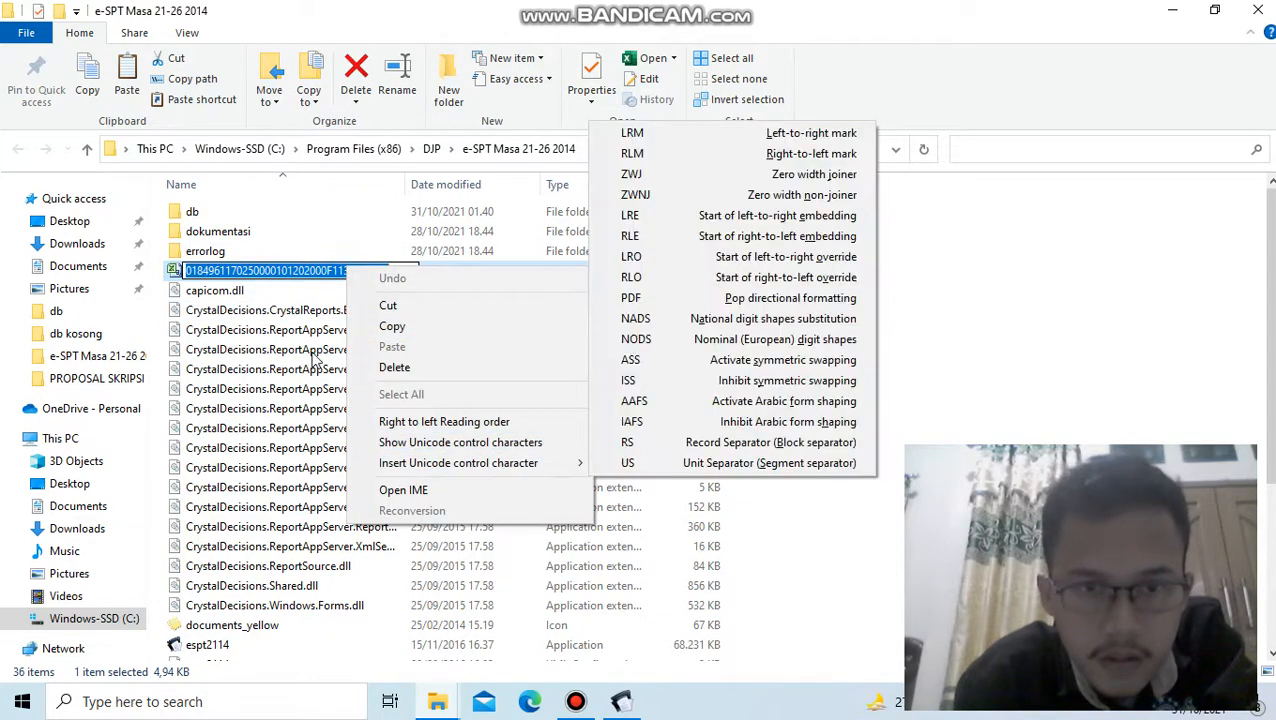
left_click(300, 314)
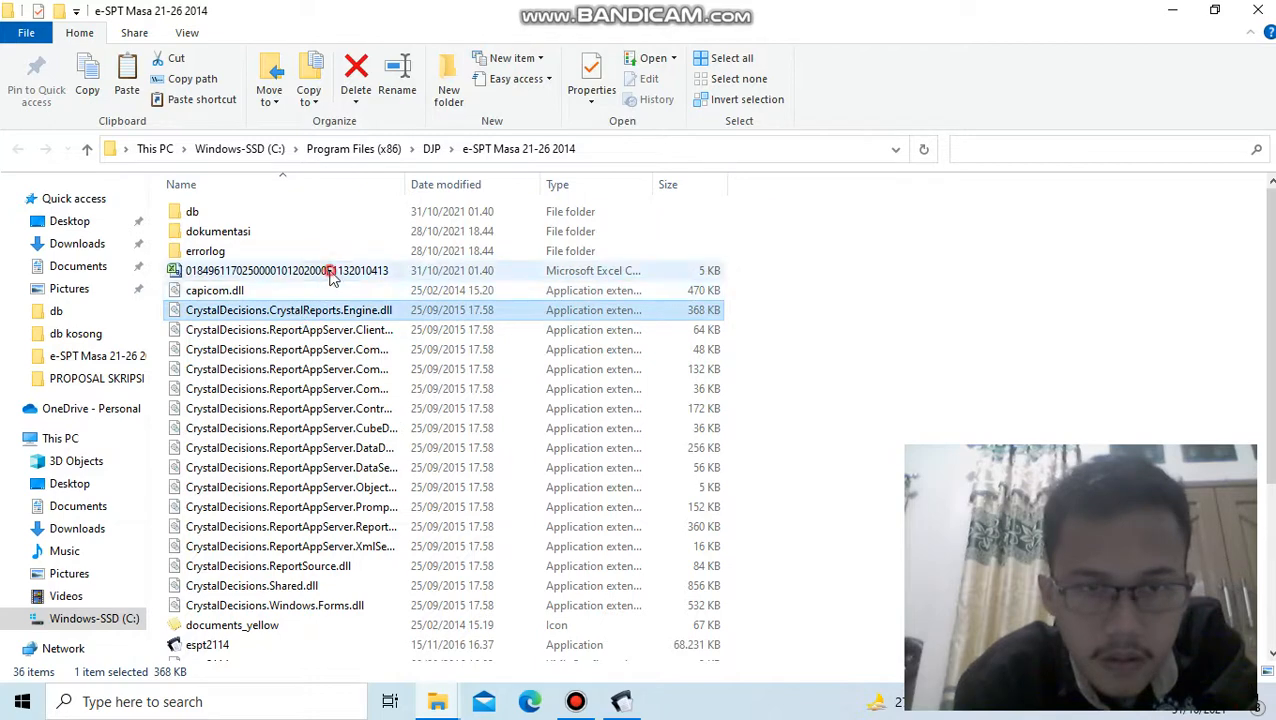
- Duplicate the generated CSV file within the e-SPT Masa 21-26 2014 folder
left_click(328, 268)
right_click(329, 266)
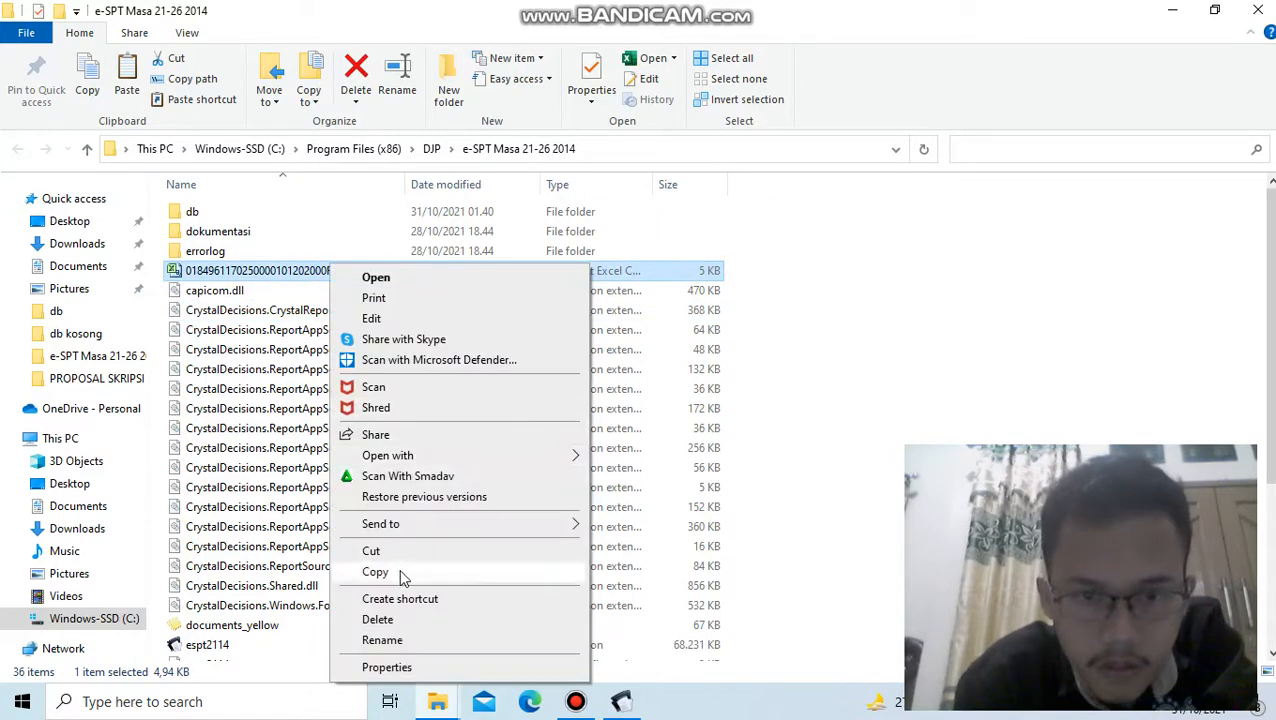
left_click(398, 573)
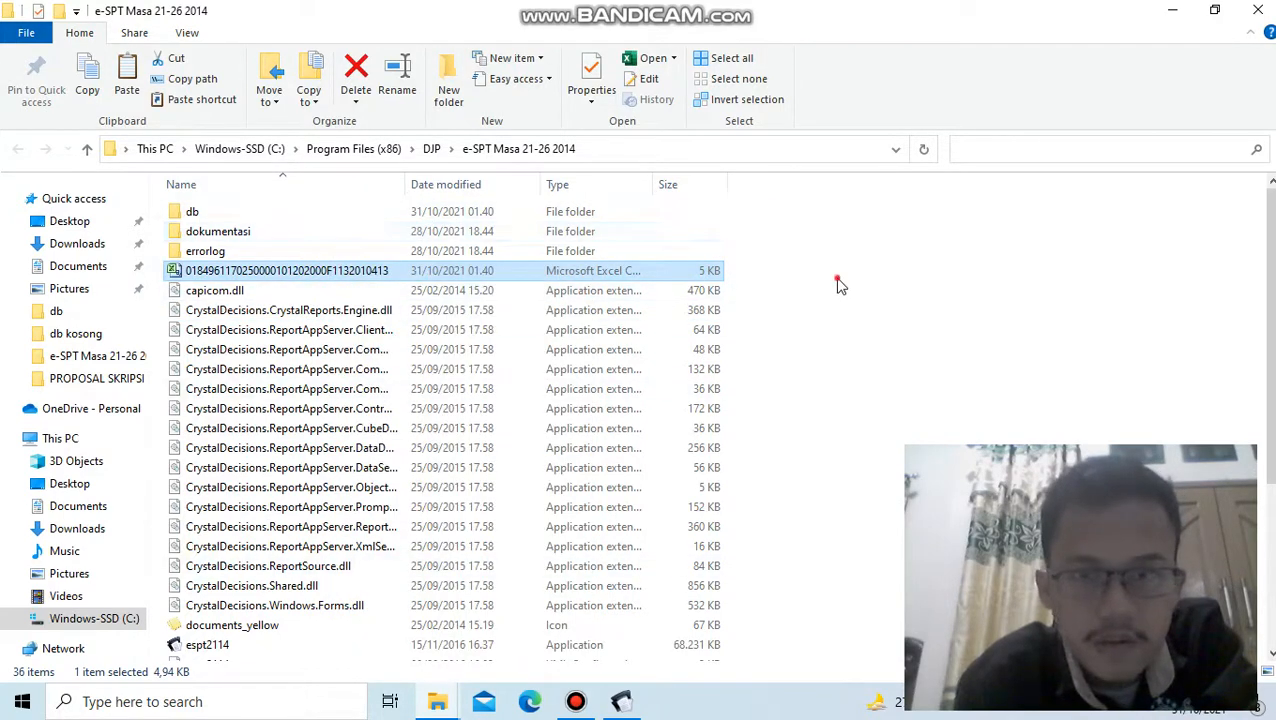
left_click(858, 314)
right_click(856, 303)
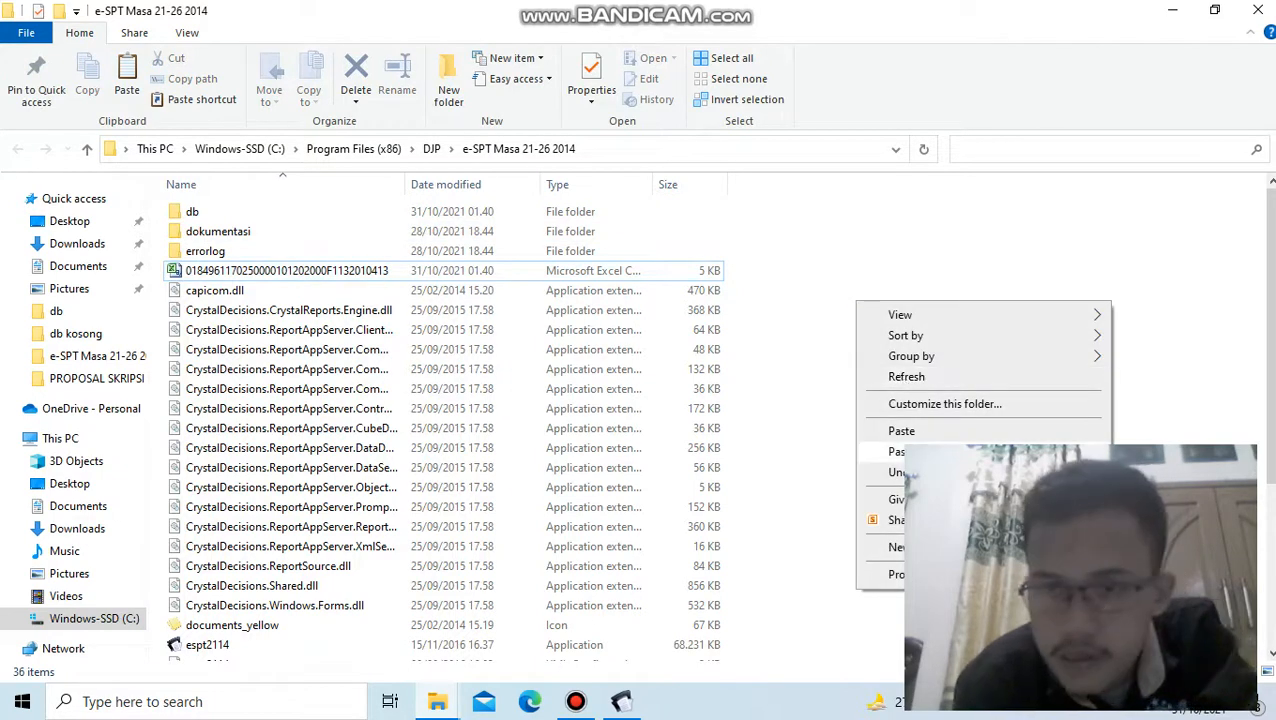
left_click(902, 431)
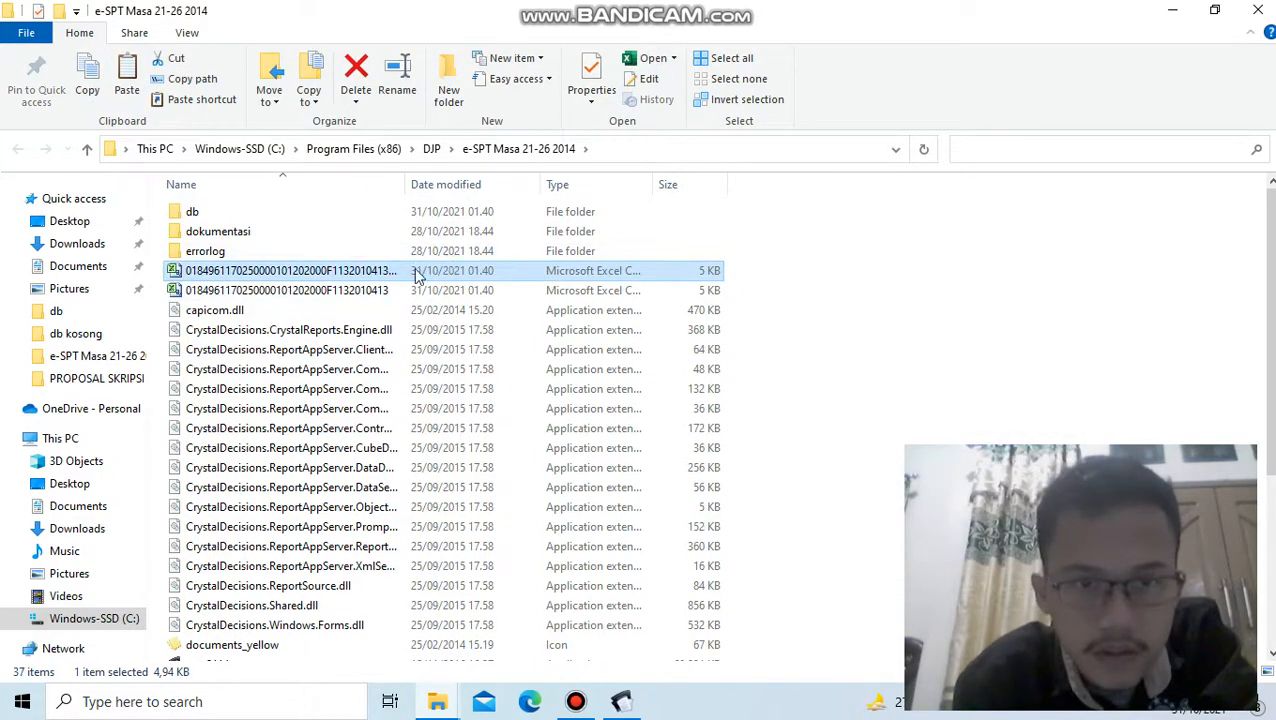
- Open the name of the duplicated CSV file for editing, with the cursor at its end
right_click(415, 266)
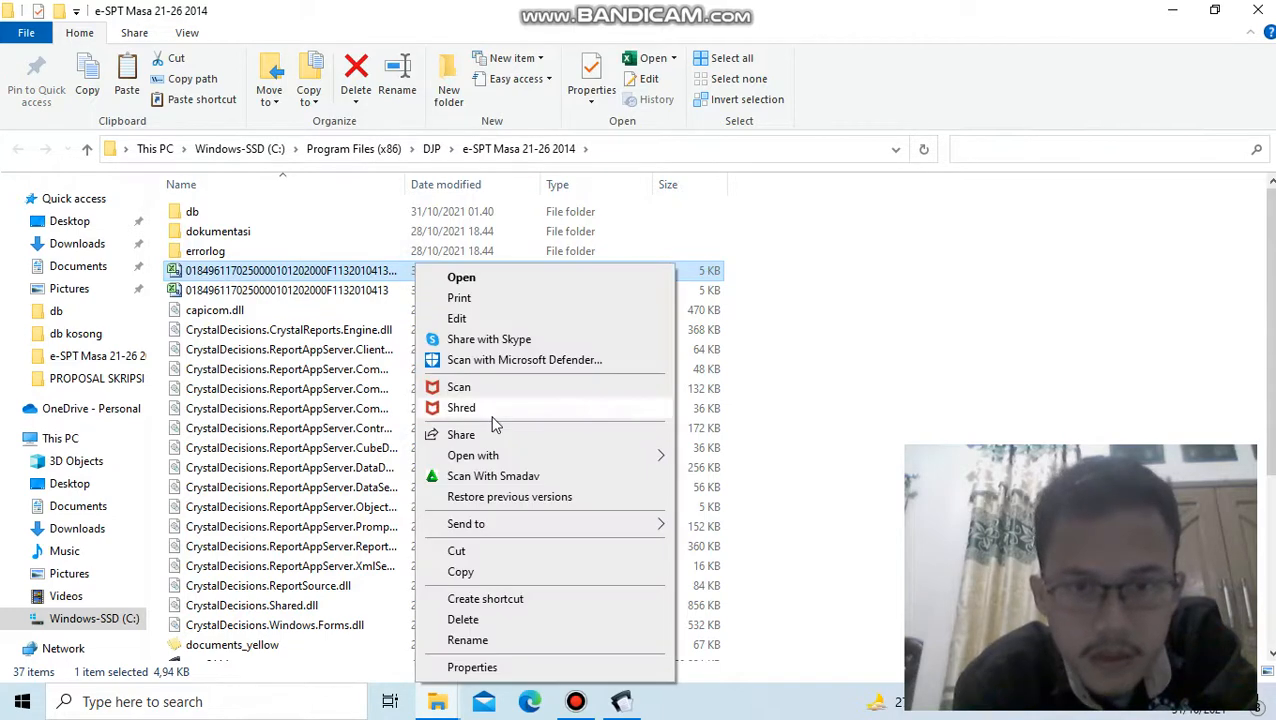
left_click(468, 641)
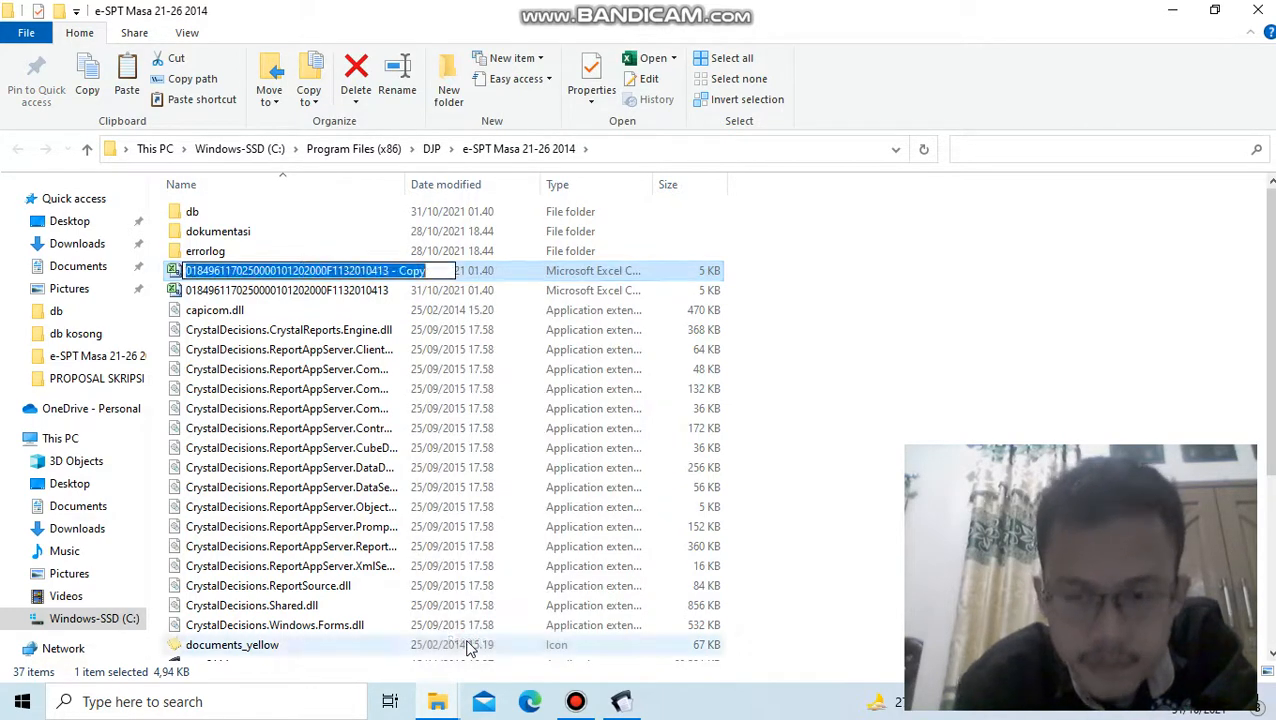
key("End")
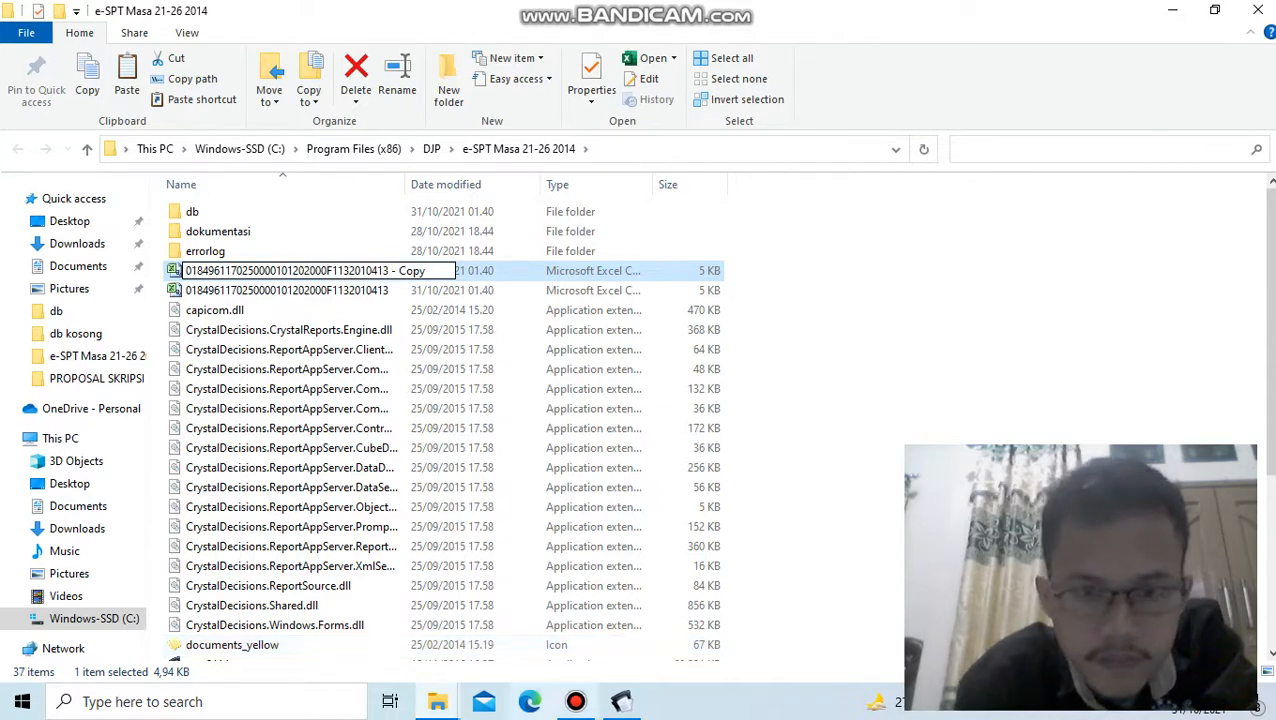
left_click(578, 703)
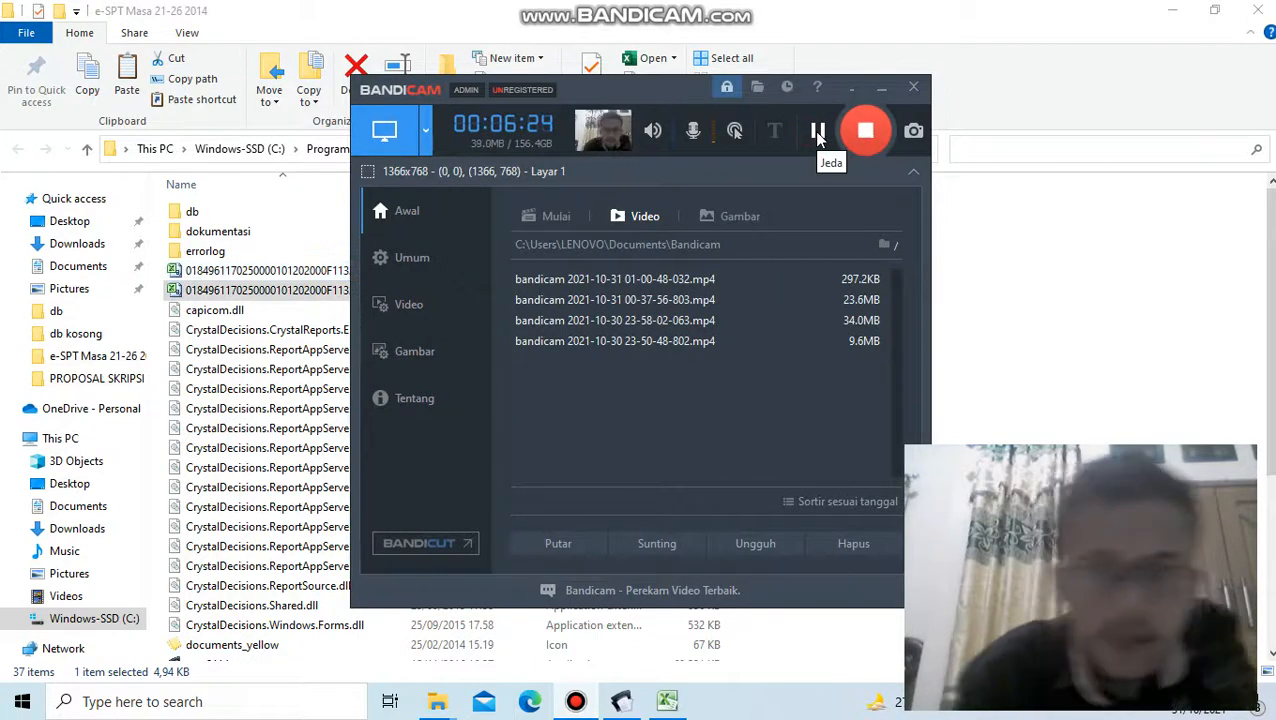
left_click(1008, 250)
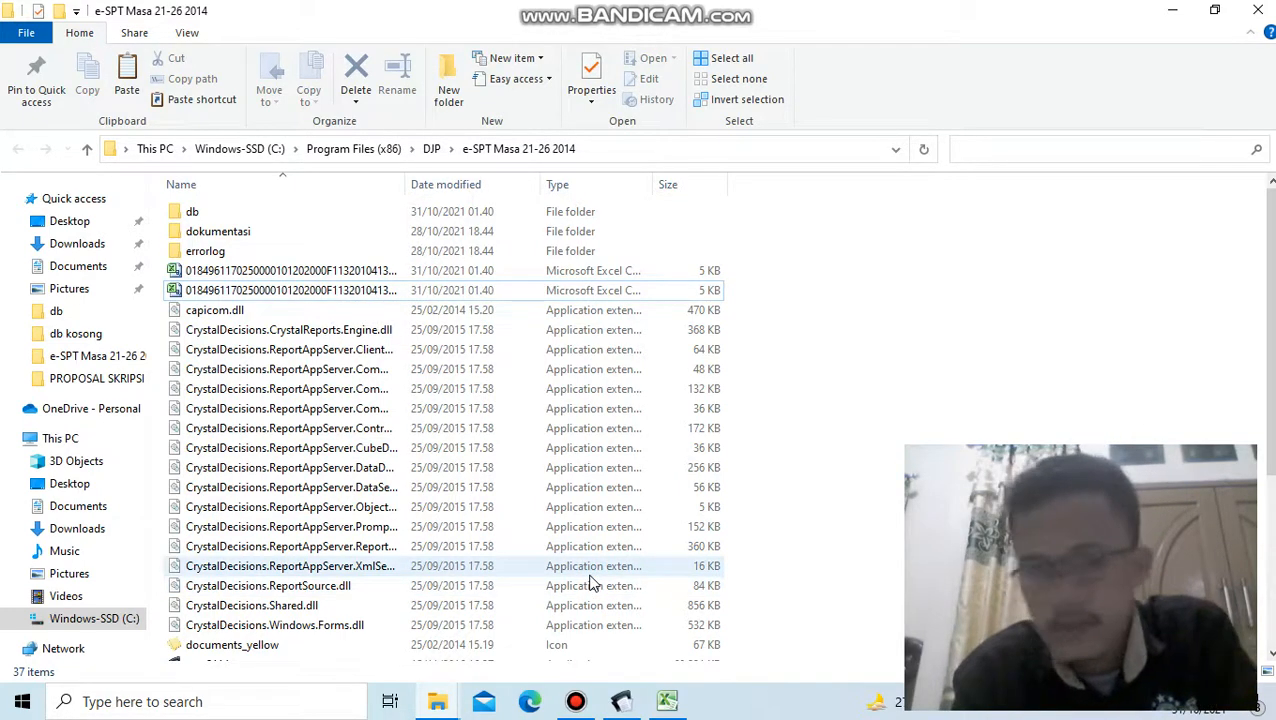
left_click(570, 704)
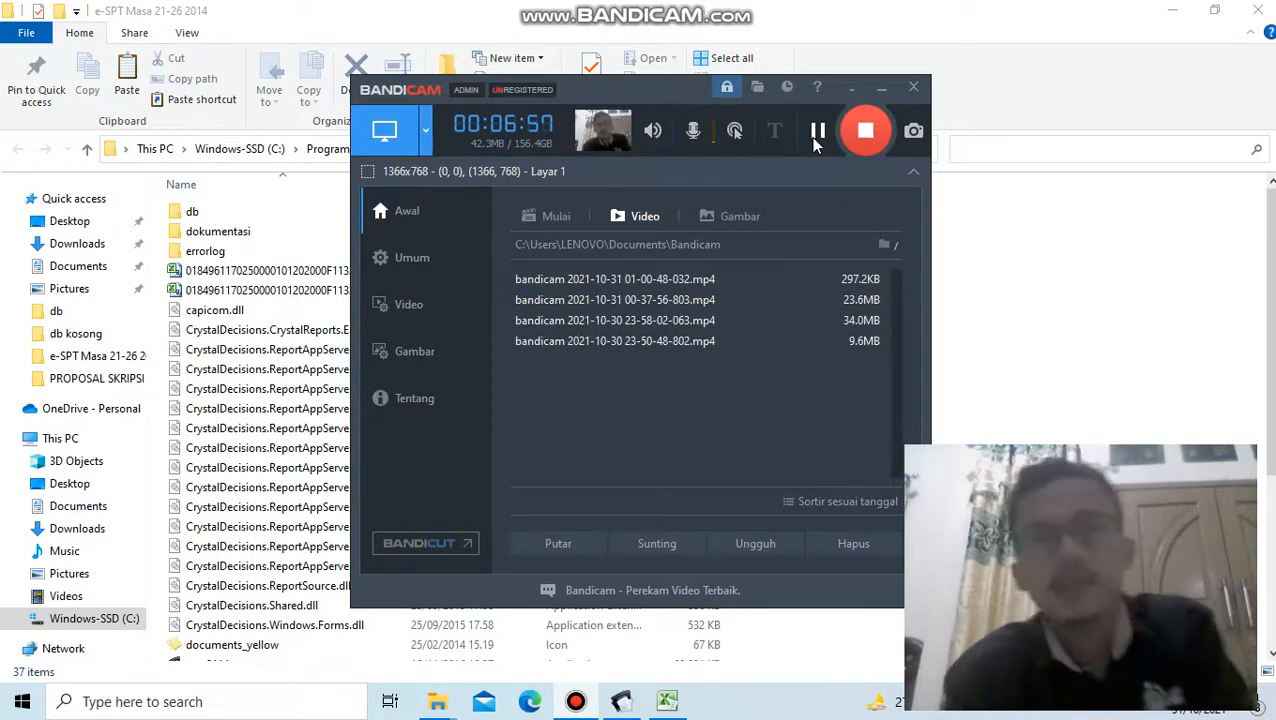
left_click(816, 135)
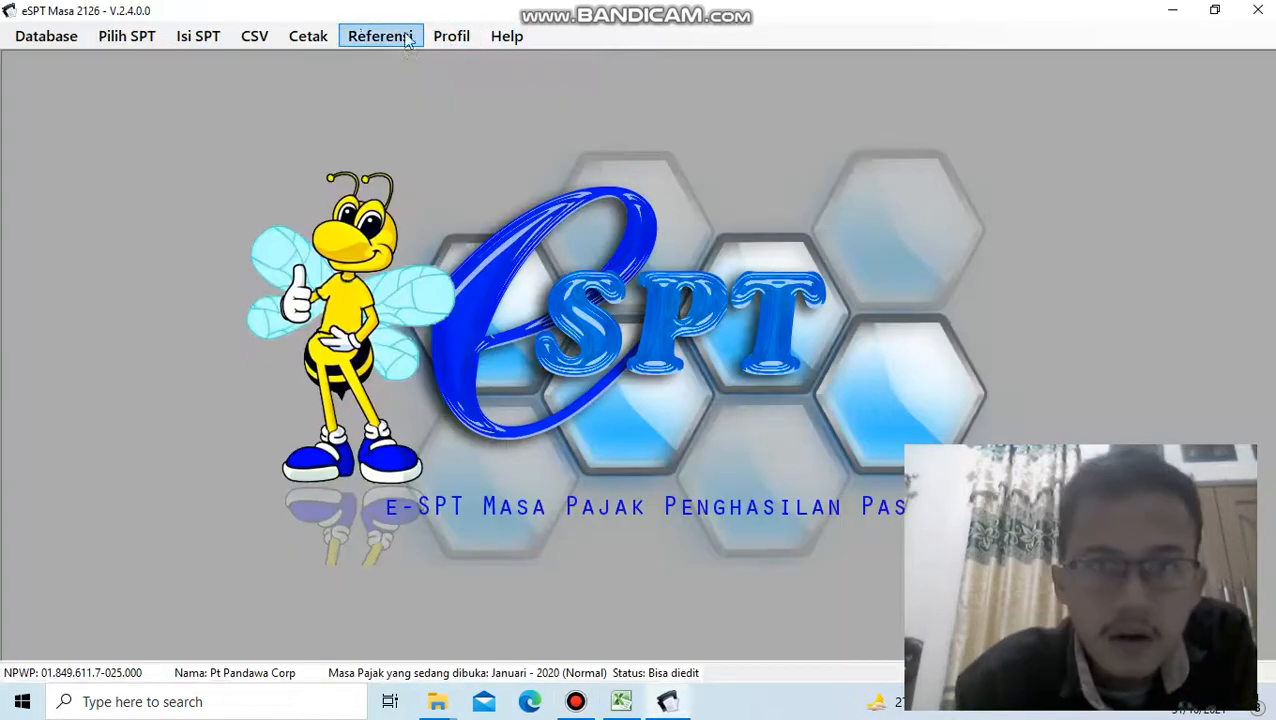
- In e-SPT Masa 21-26, open the print preview of Formulir SPT Induk (1721) for January 2020
left_click(286, 35)
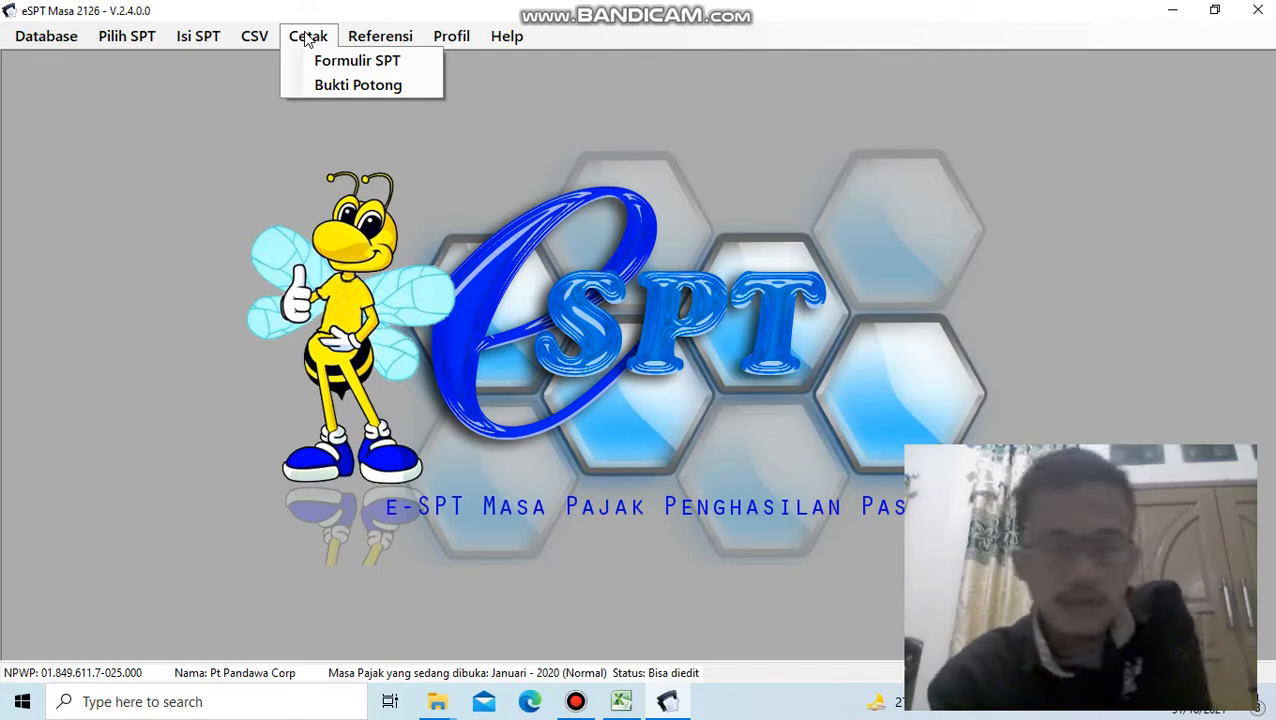
left_click(351, 64)
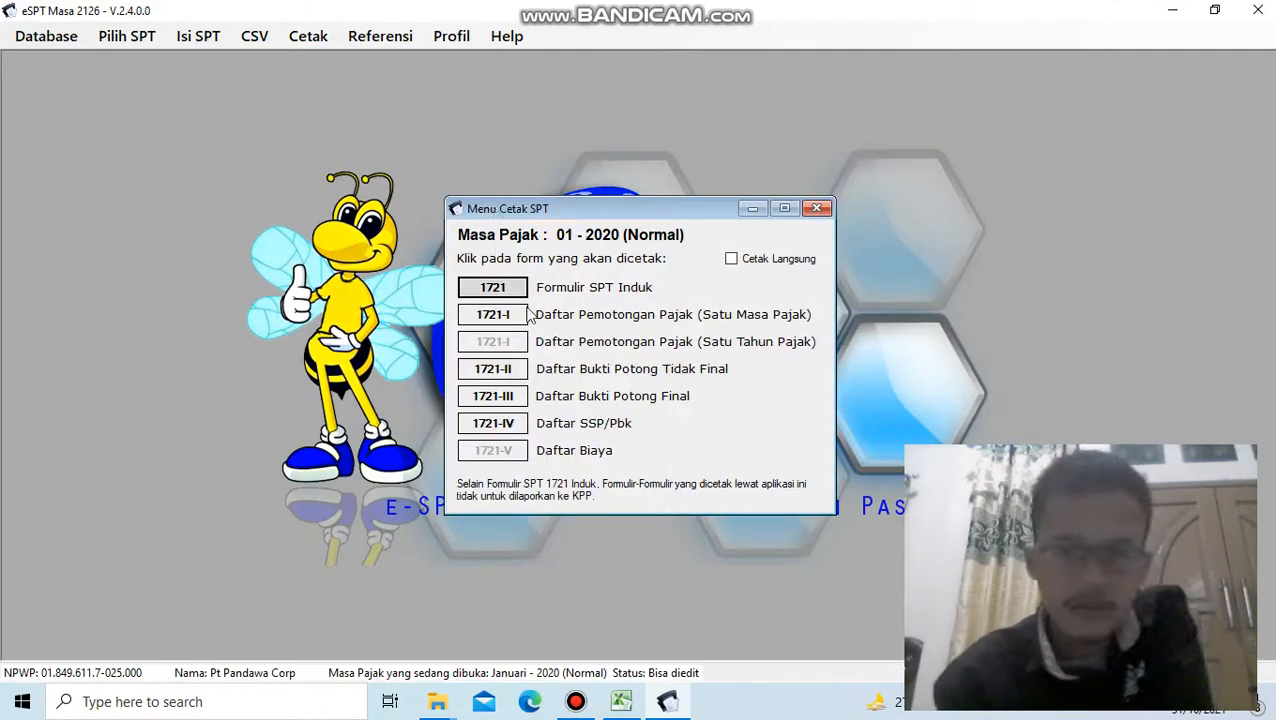
left_click(493, 288)
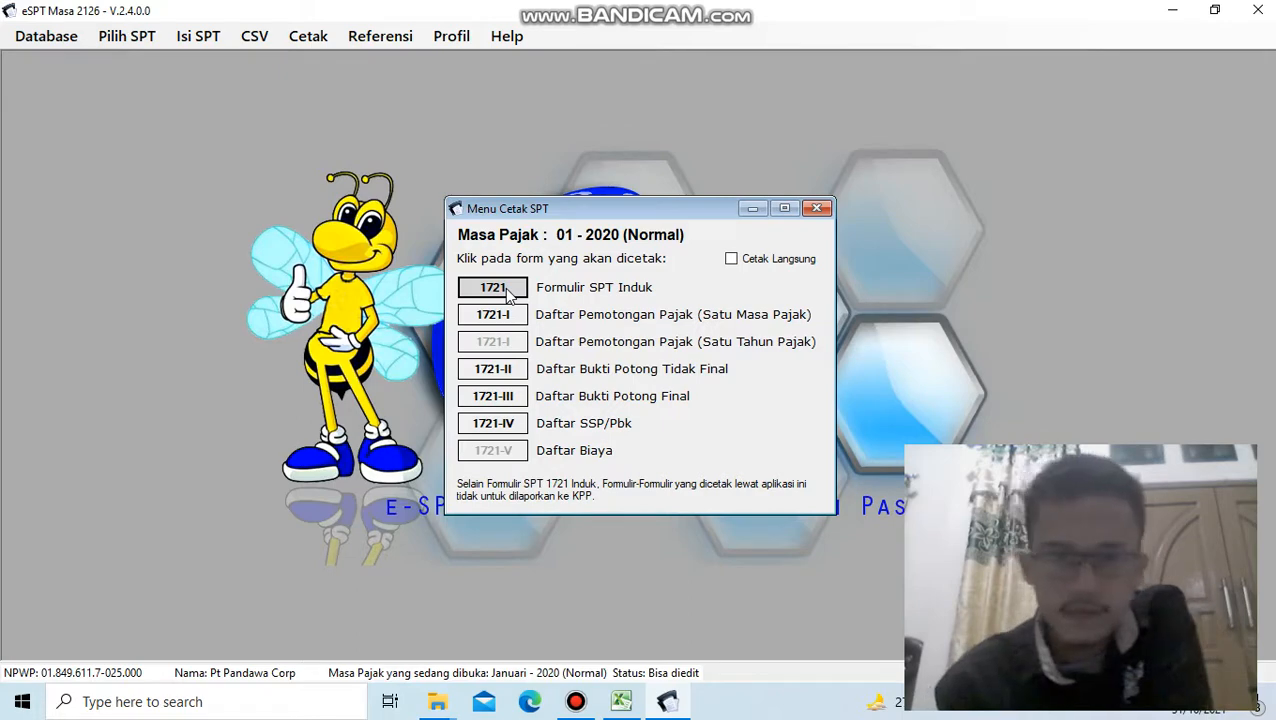
left_click(504, 287)
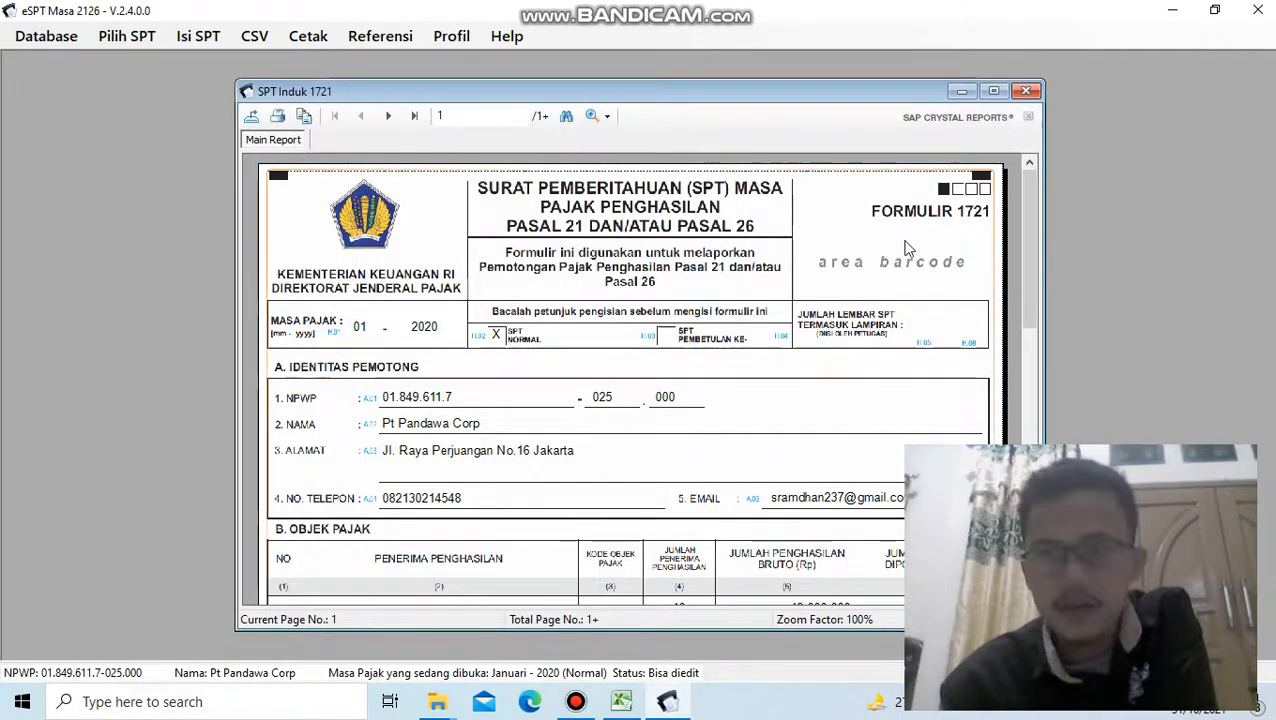
- Page through the SPT Induk 1721 preview to its last page and return to the first page
left_click(412, 117)
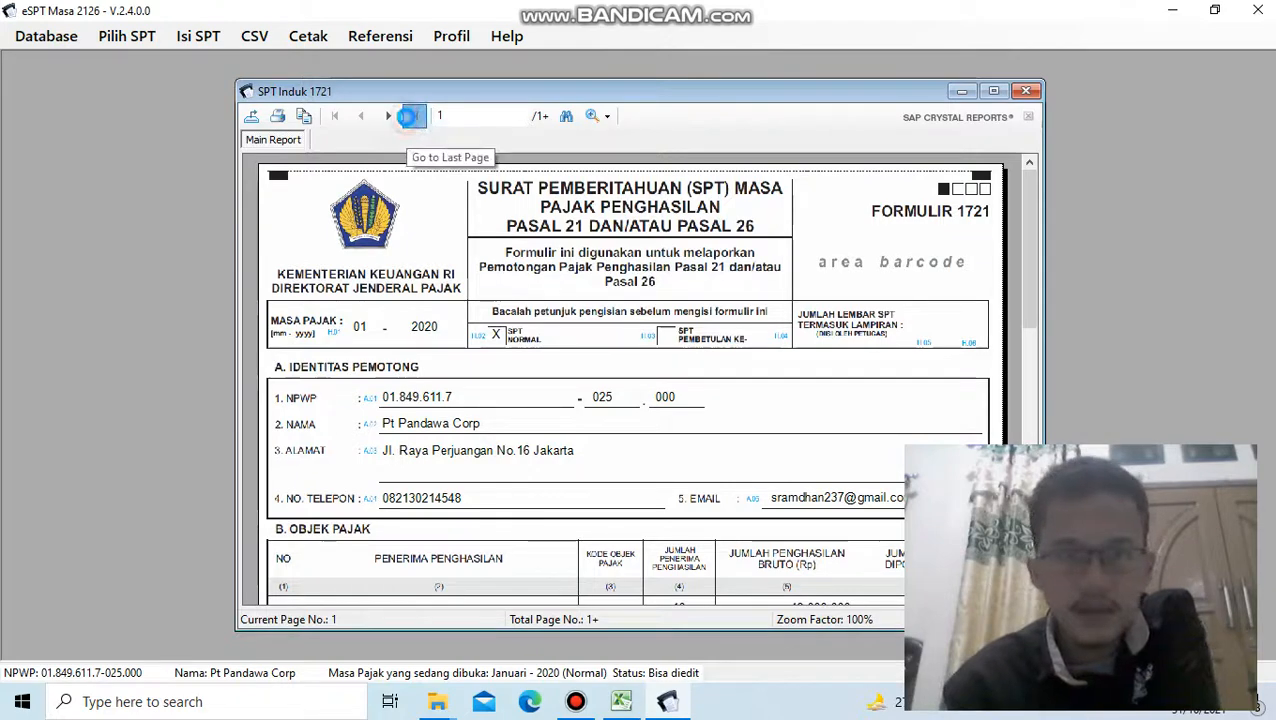
left_click(411, 117)
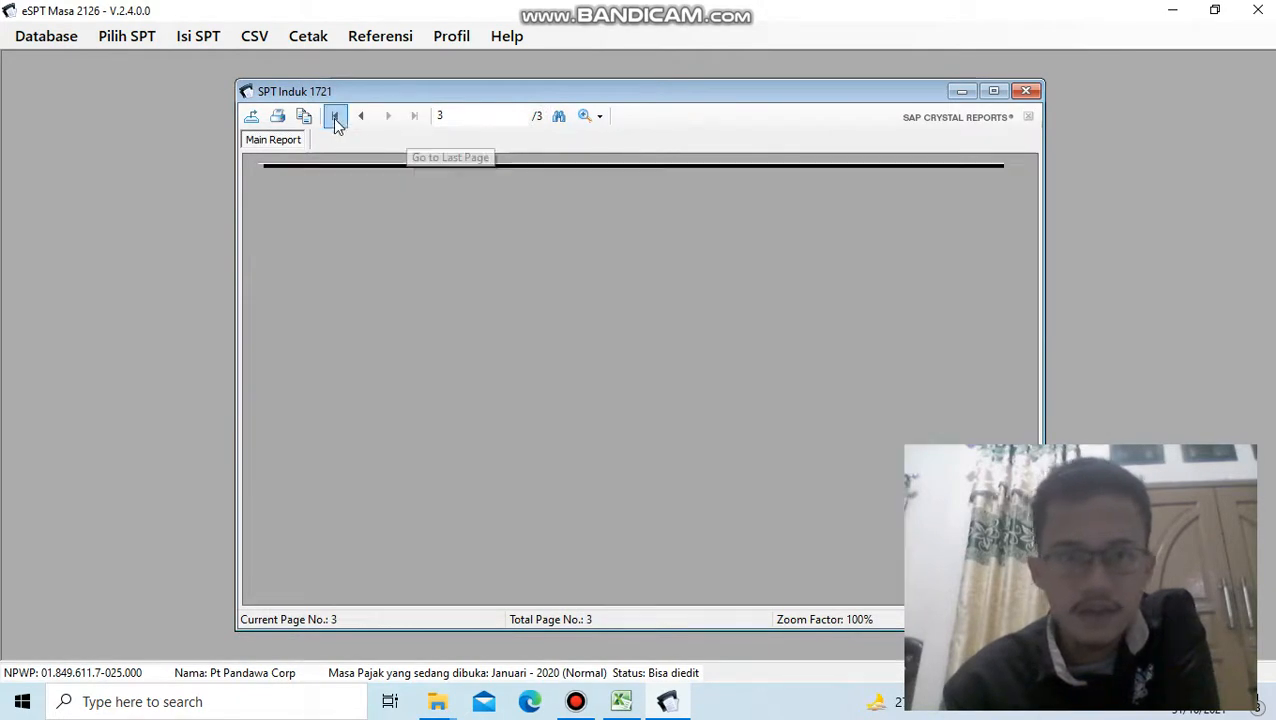
left_click(362, 118)
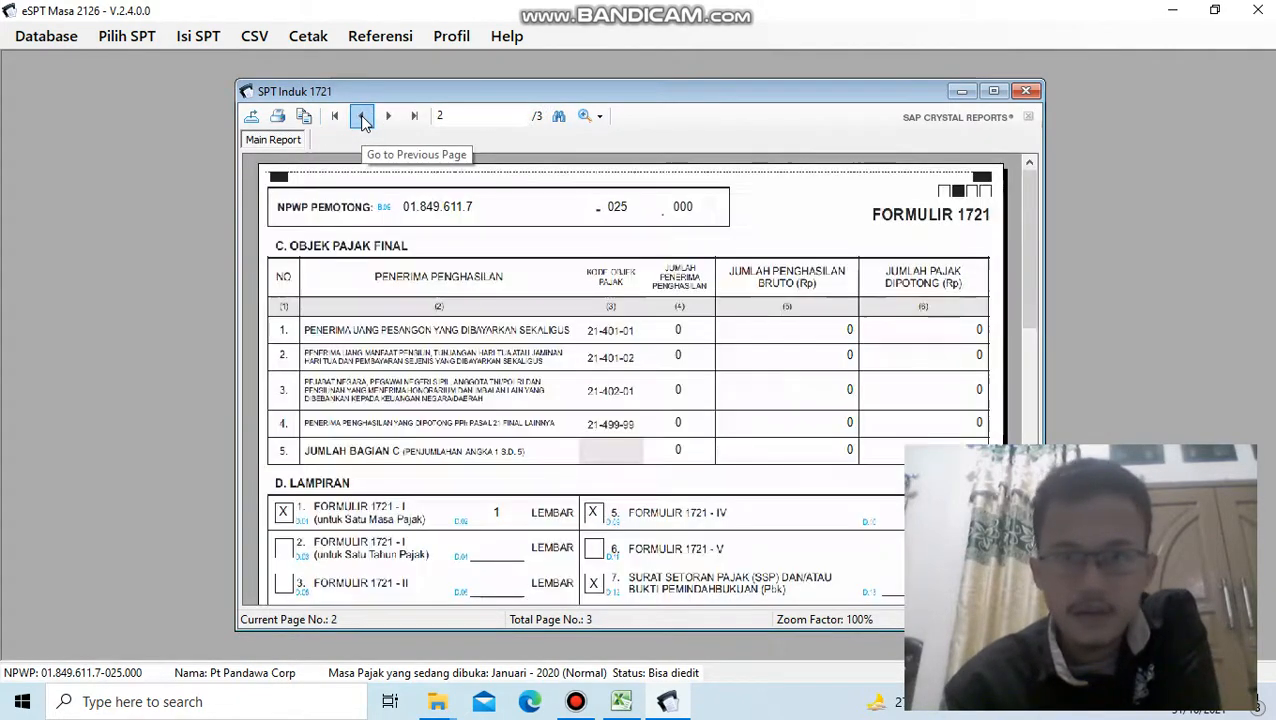
left_click(411, 117)
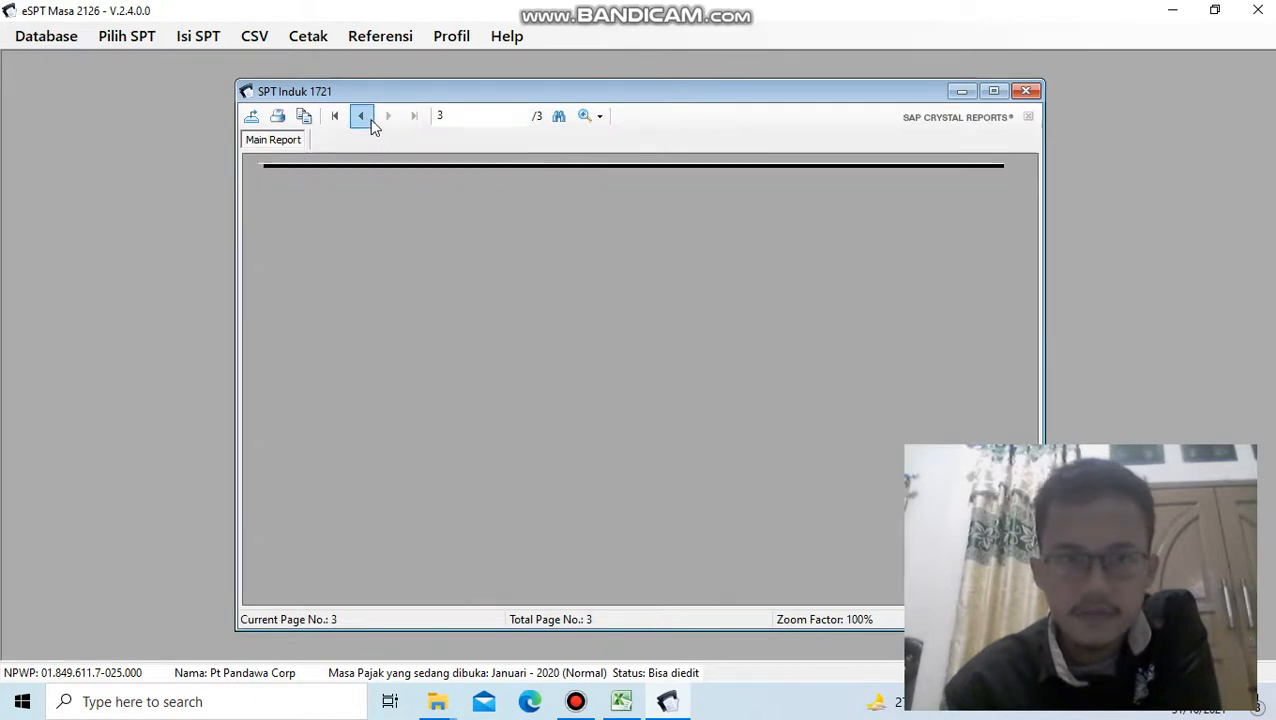
left_click(364, 119)
left_click(364, 119)
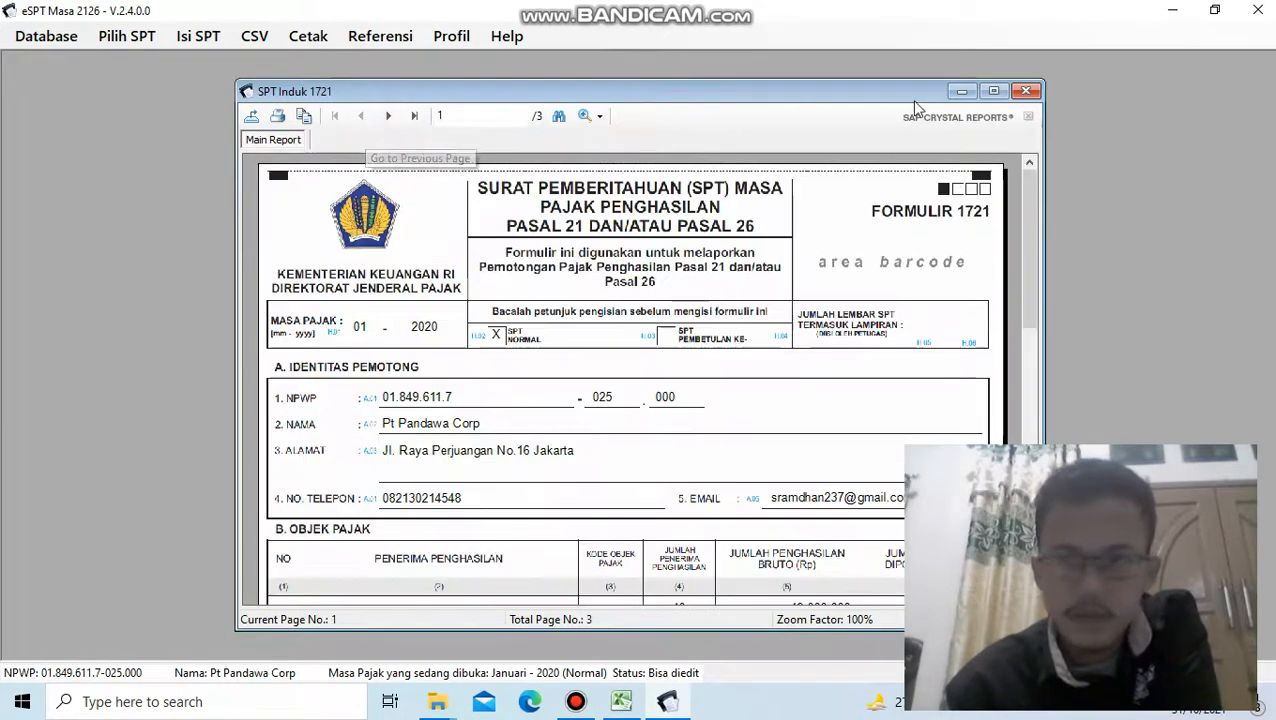
- Maximize the SPT Induk 1721 preview and examine the first page from its header to the end of section B
left_click(995, 91)
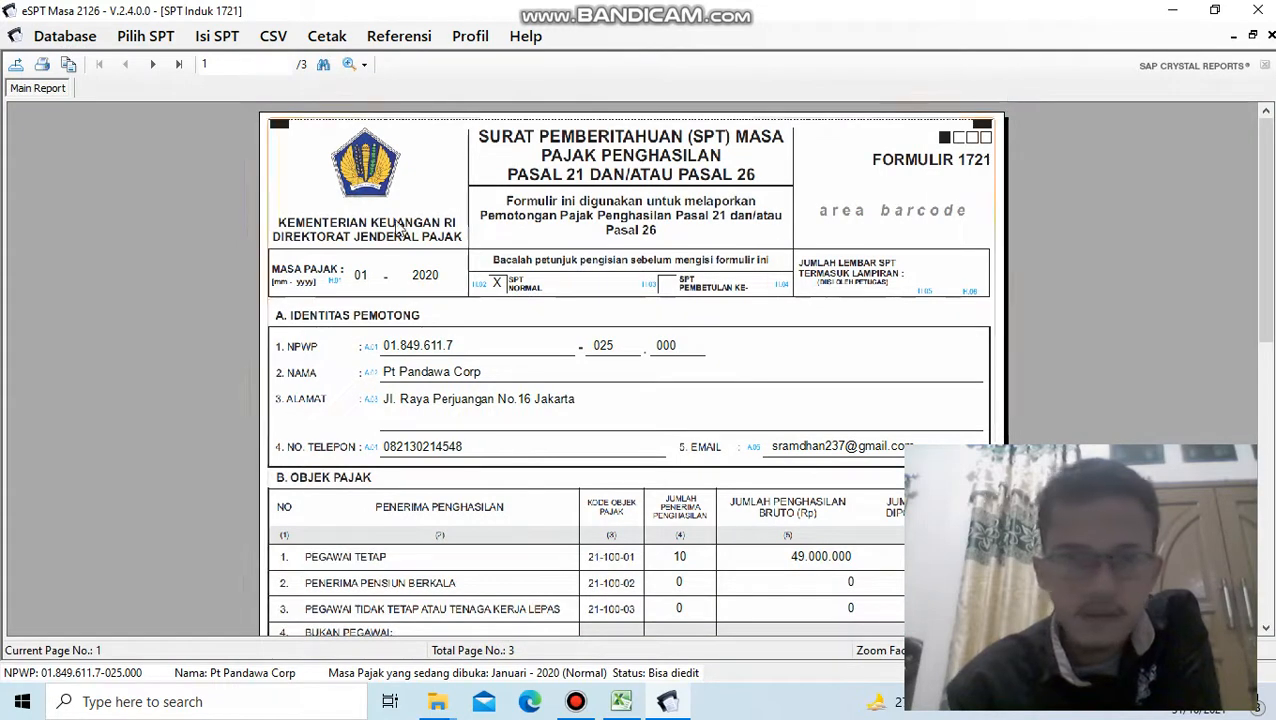
left_click(364, 65)
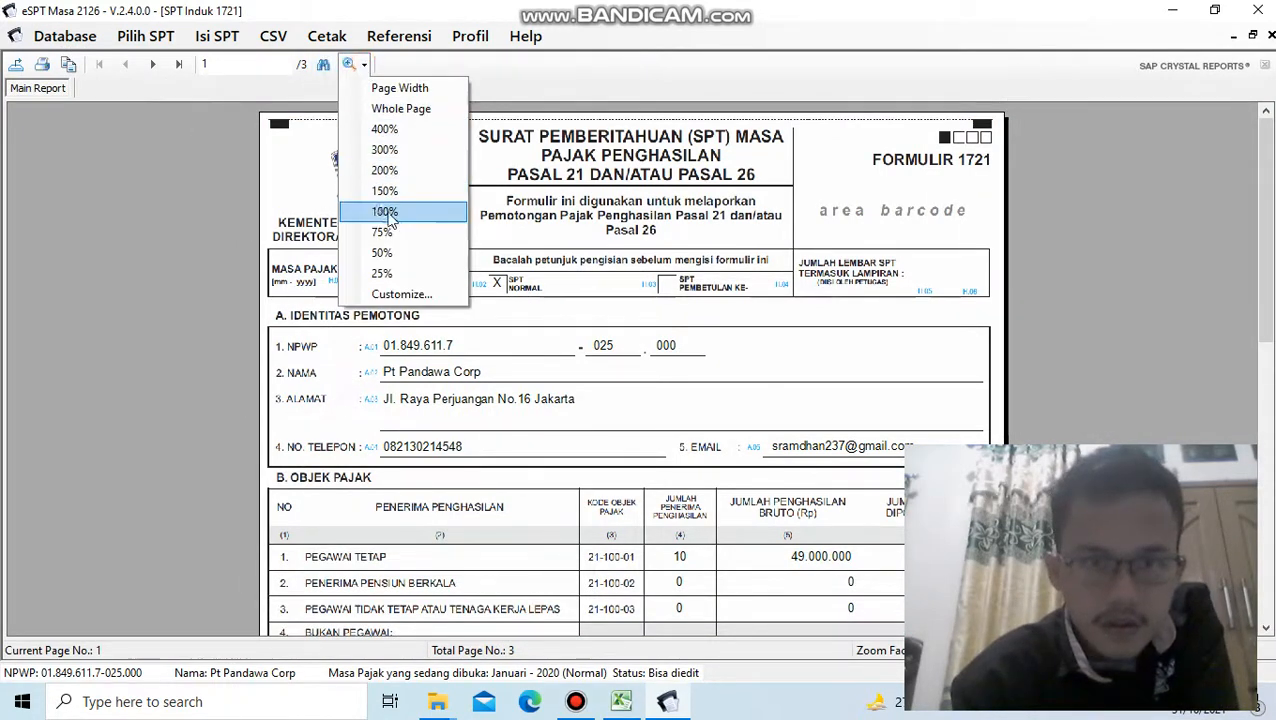
left_click(262, 68)
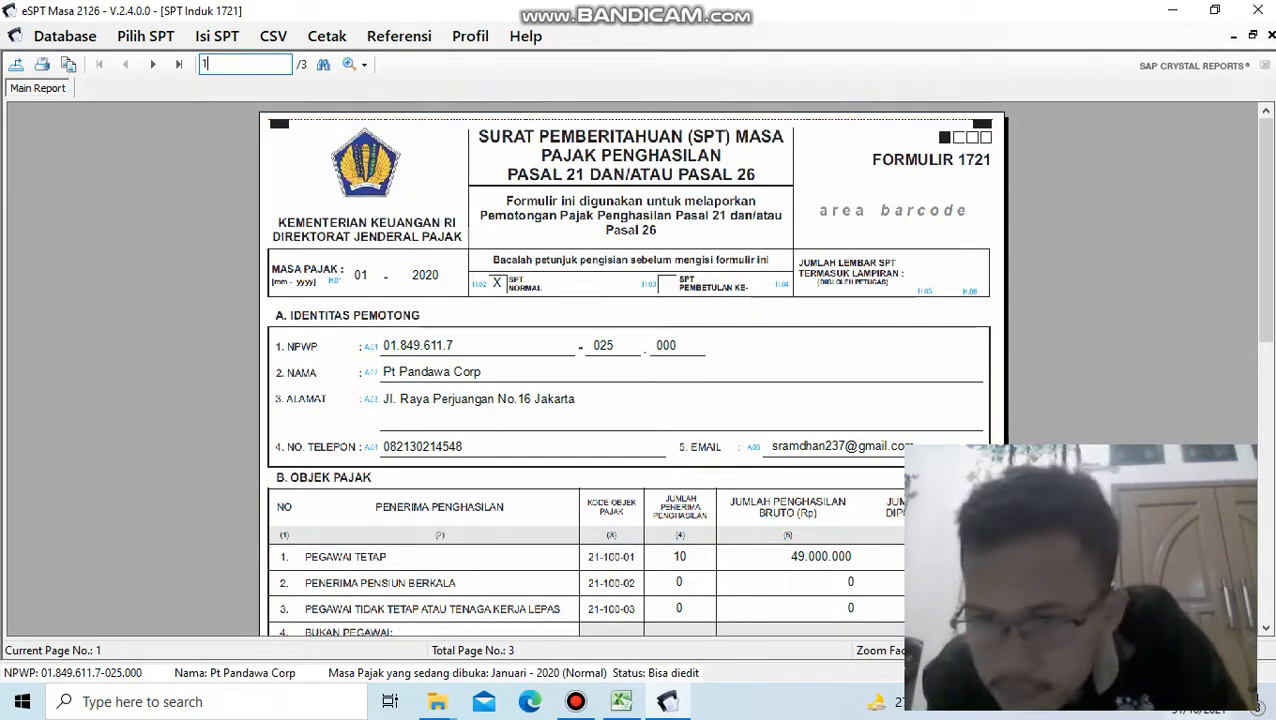
left_click_drag(1272, 307, 1262, 620)
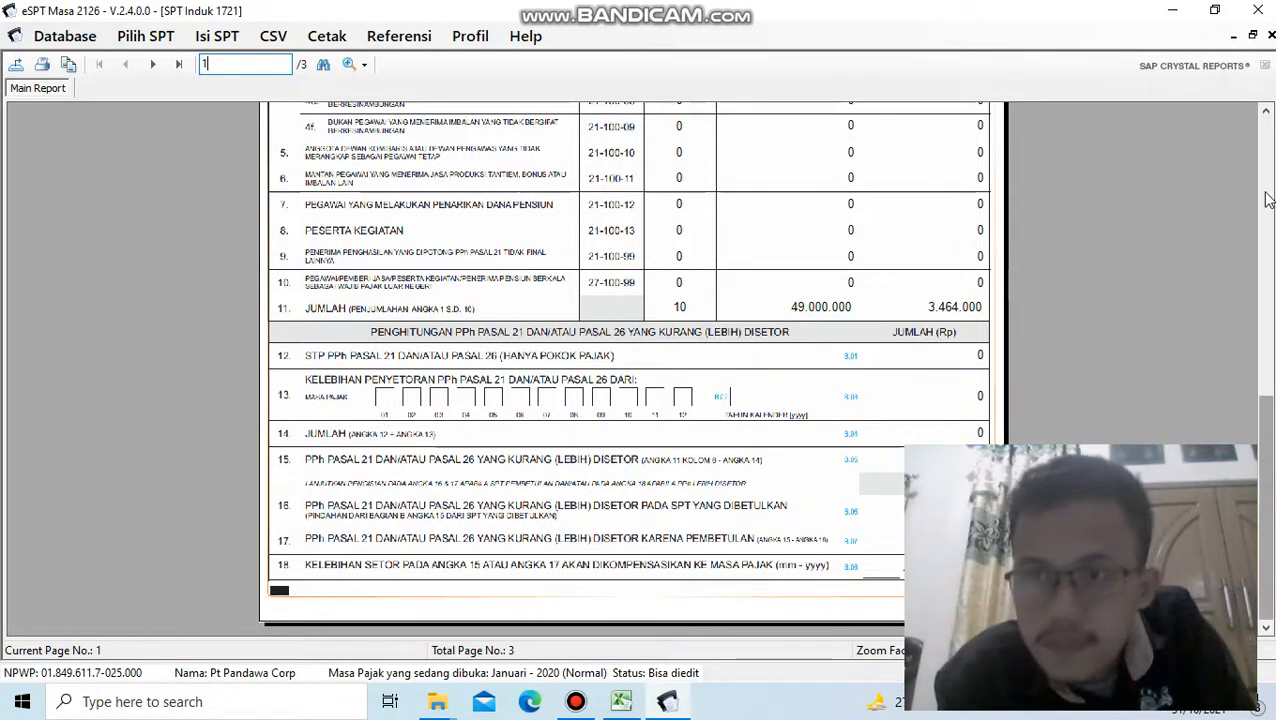
left_click_drag(1264, 480, 1258, 127)
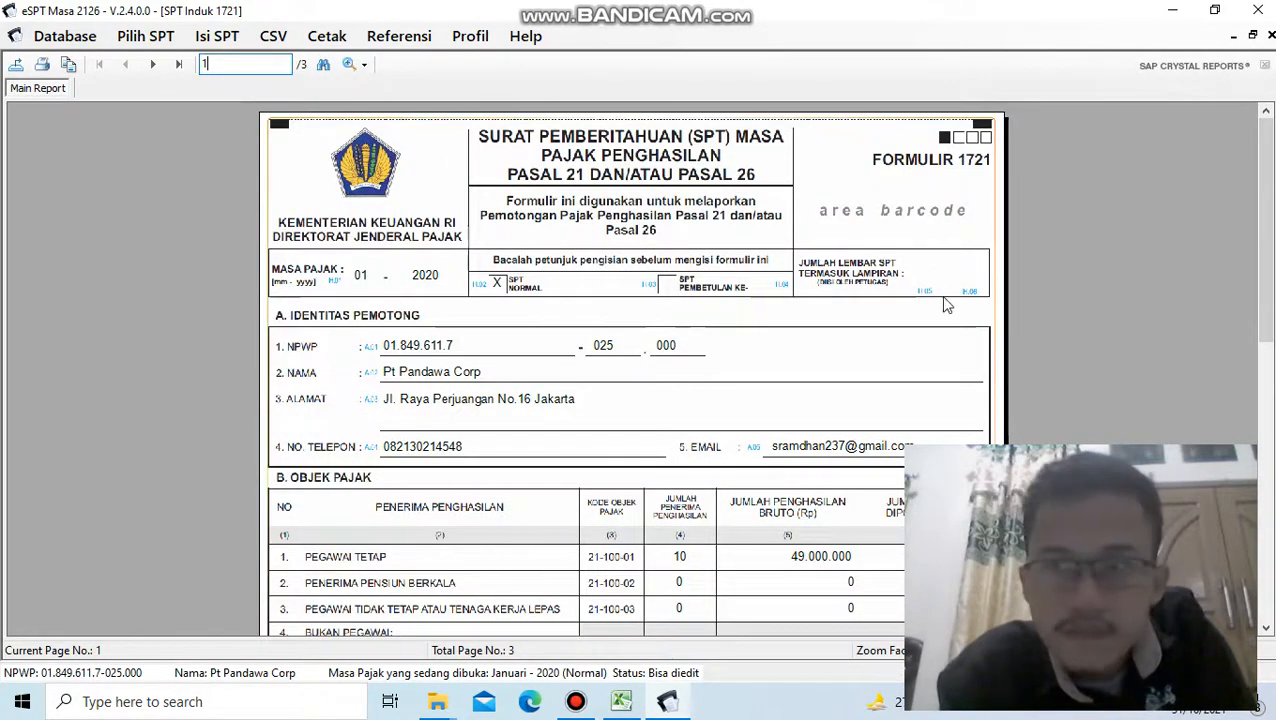
left_click(575, 701)
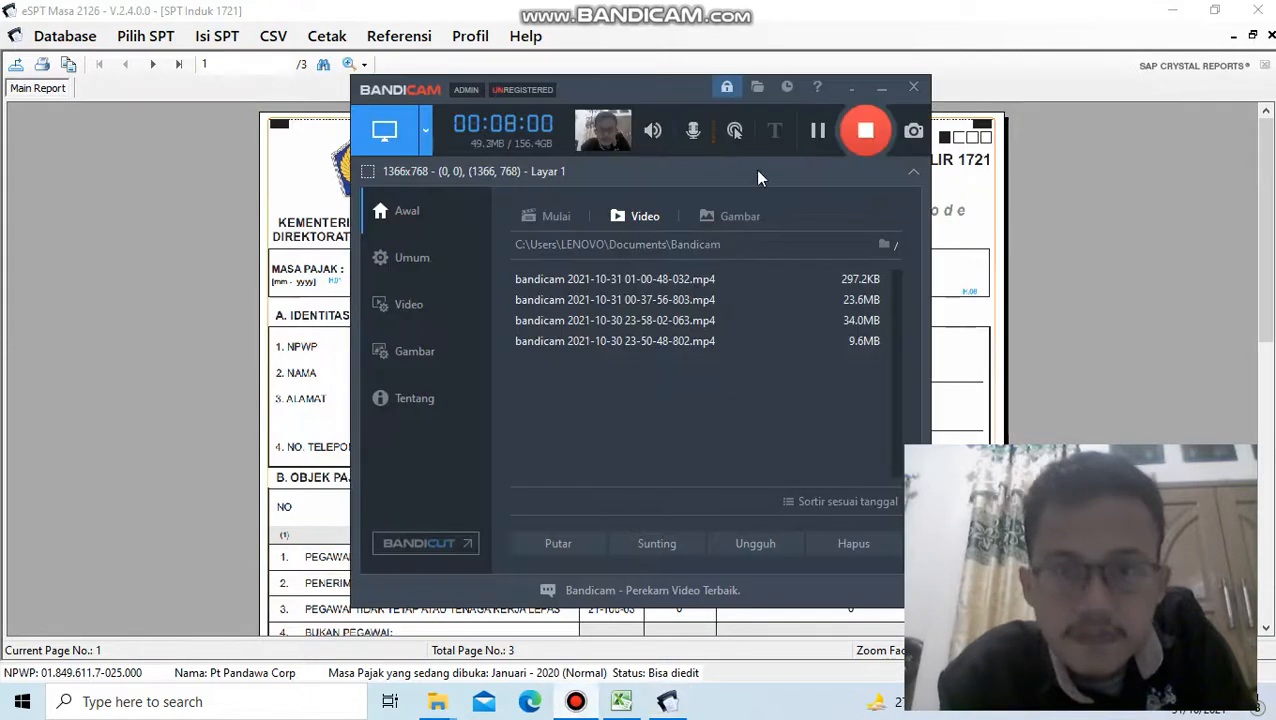
left_click(812, 135)
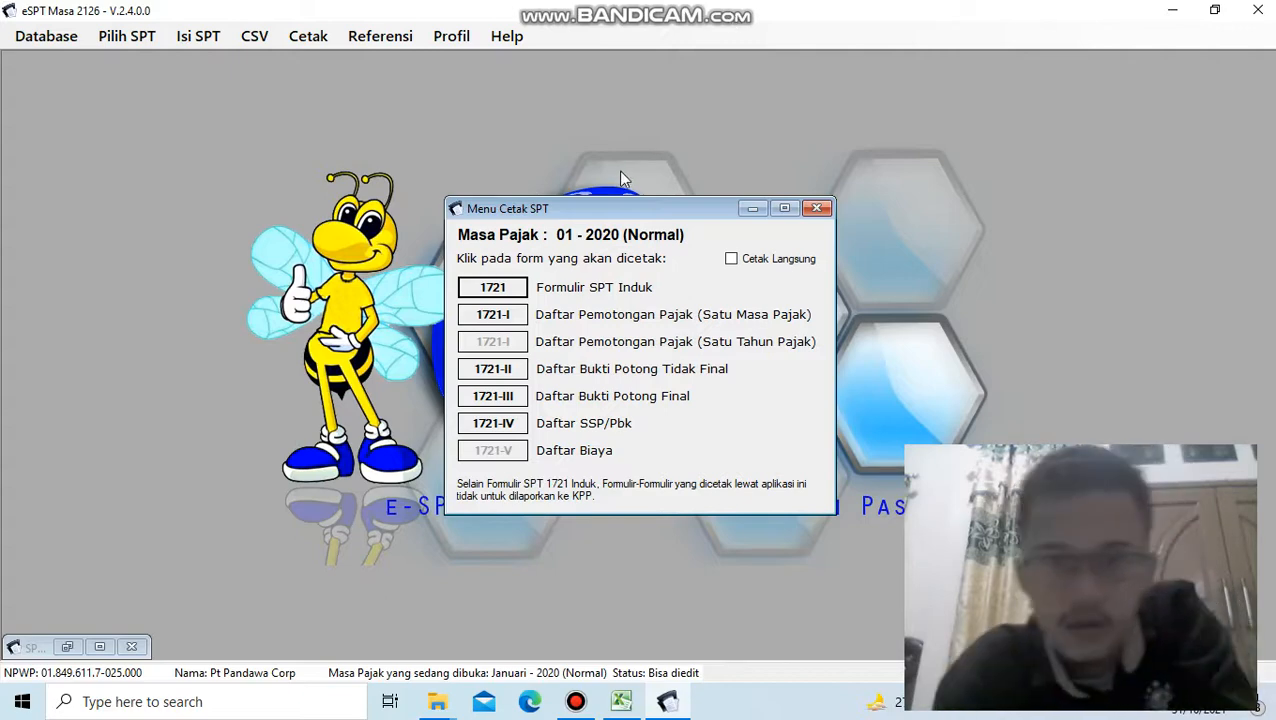
- Start an export of the SPT Induk 1721 report to the Desktop, pasting the copied CSV file path as its file name
left_click(501, 284)
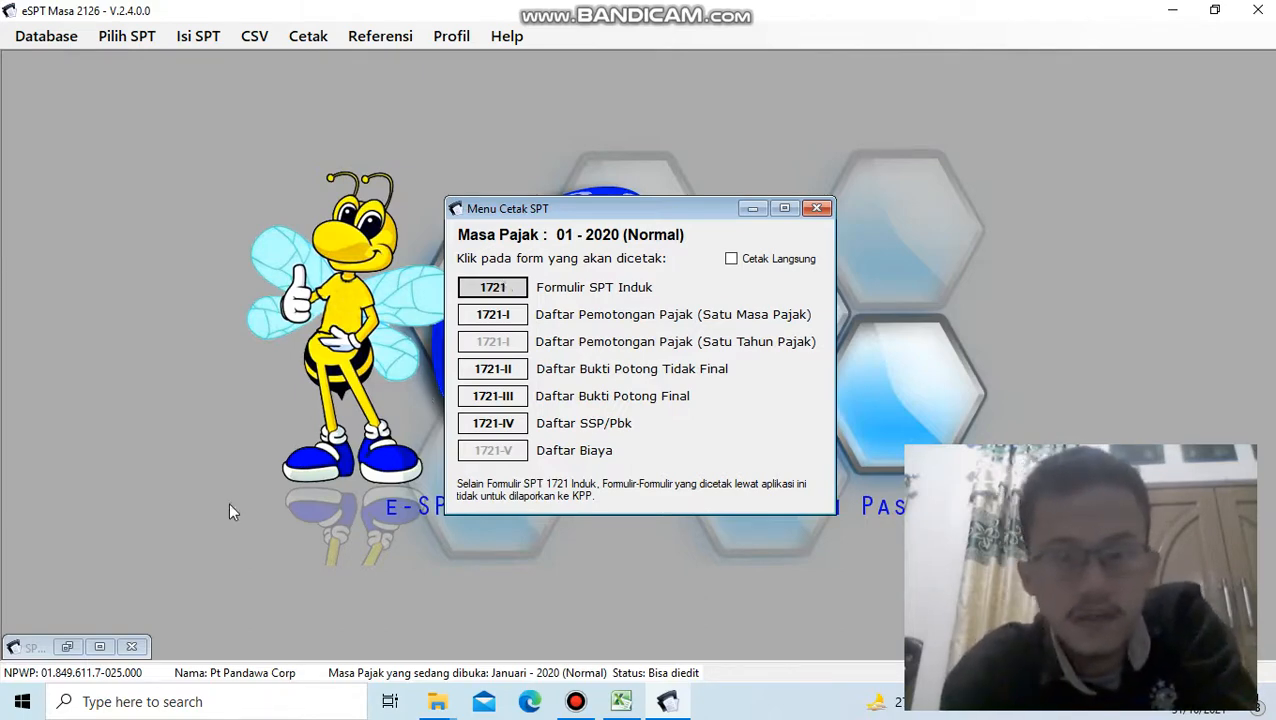
left_click(66, 647)
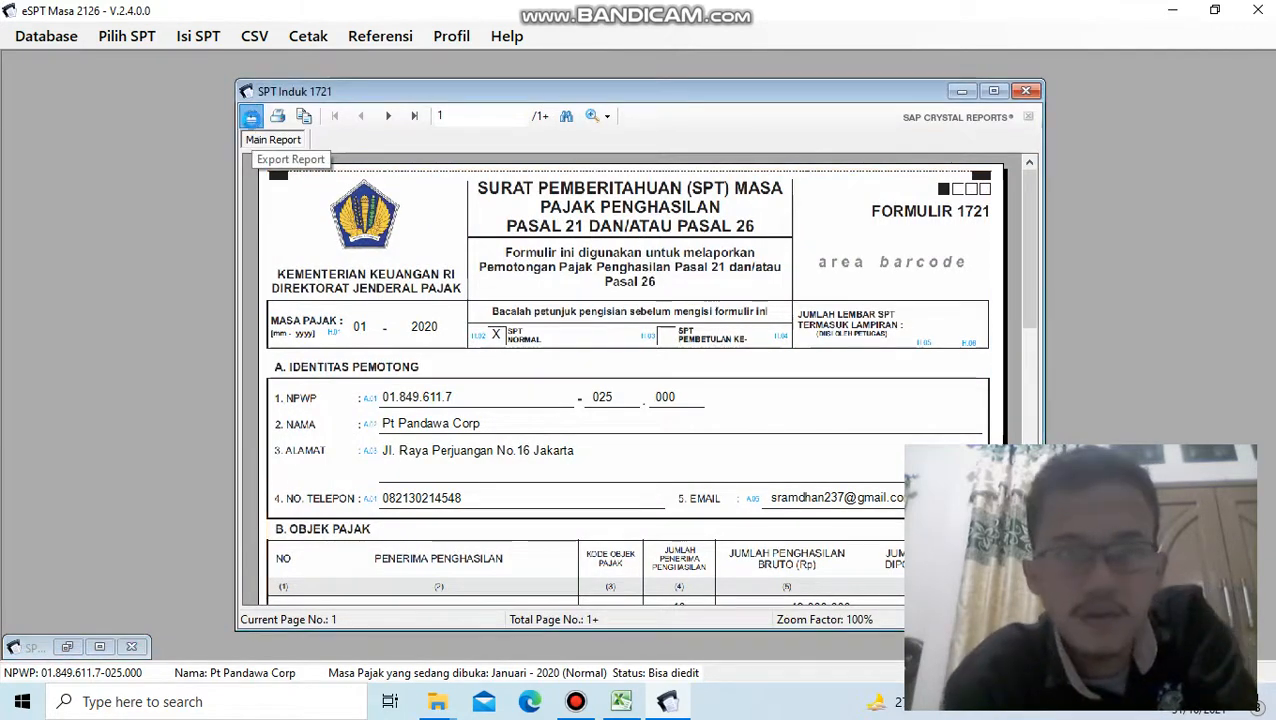
left_click(252, 117)
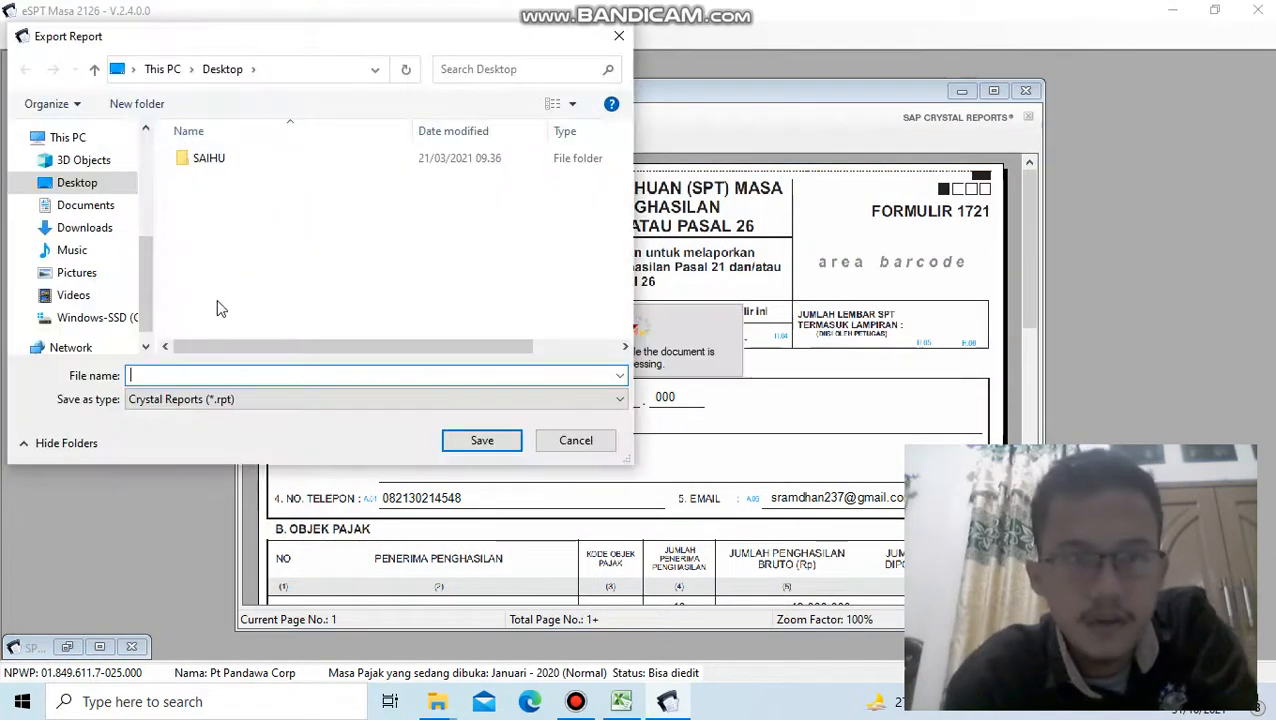
left_click(179, 376)
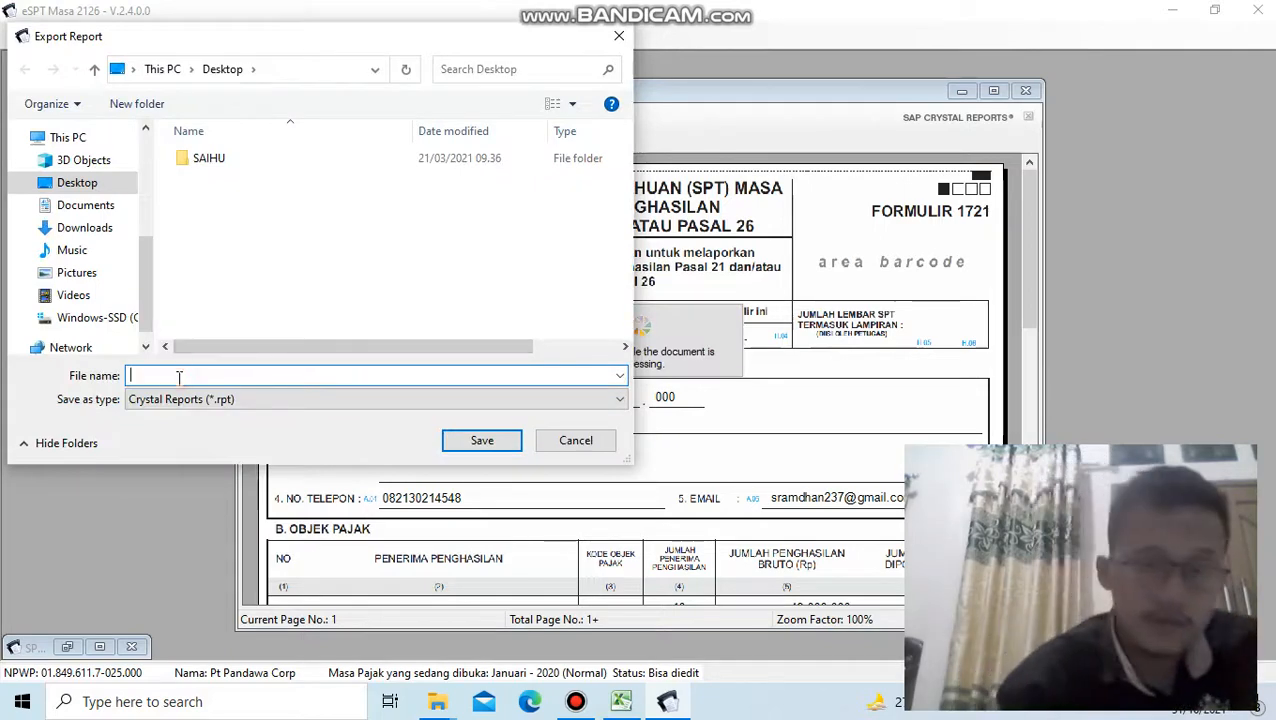
key("ctrl+v")
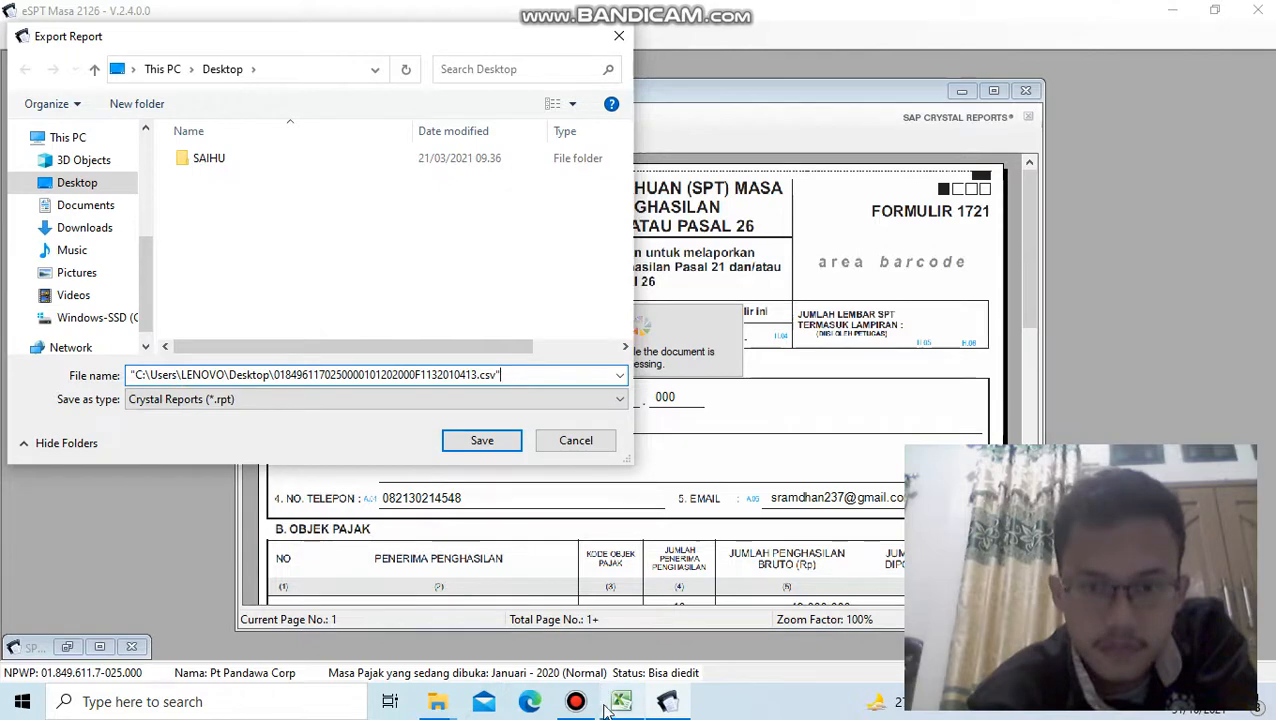
mouse_move(660, 706)
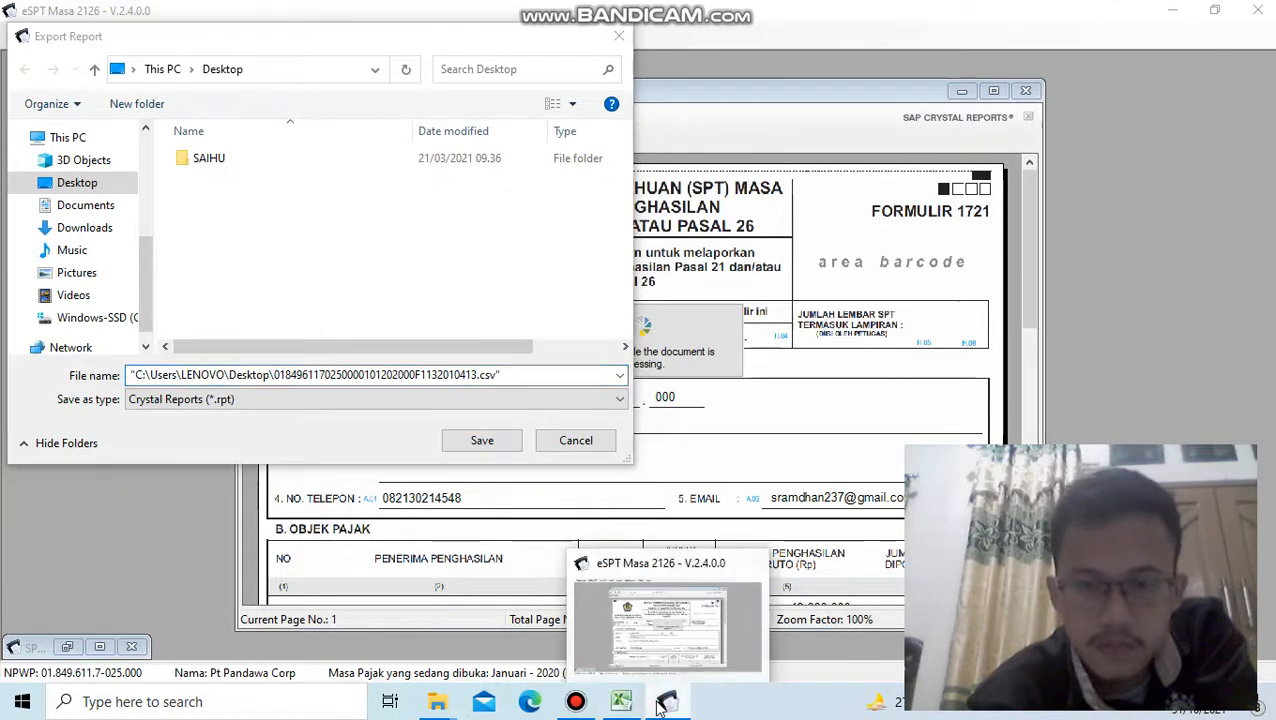
left_click(576, 701)
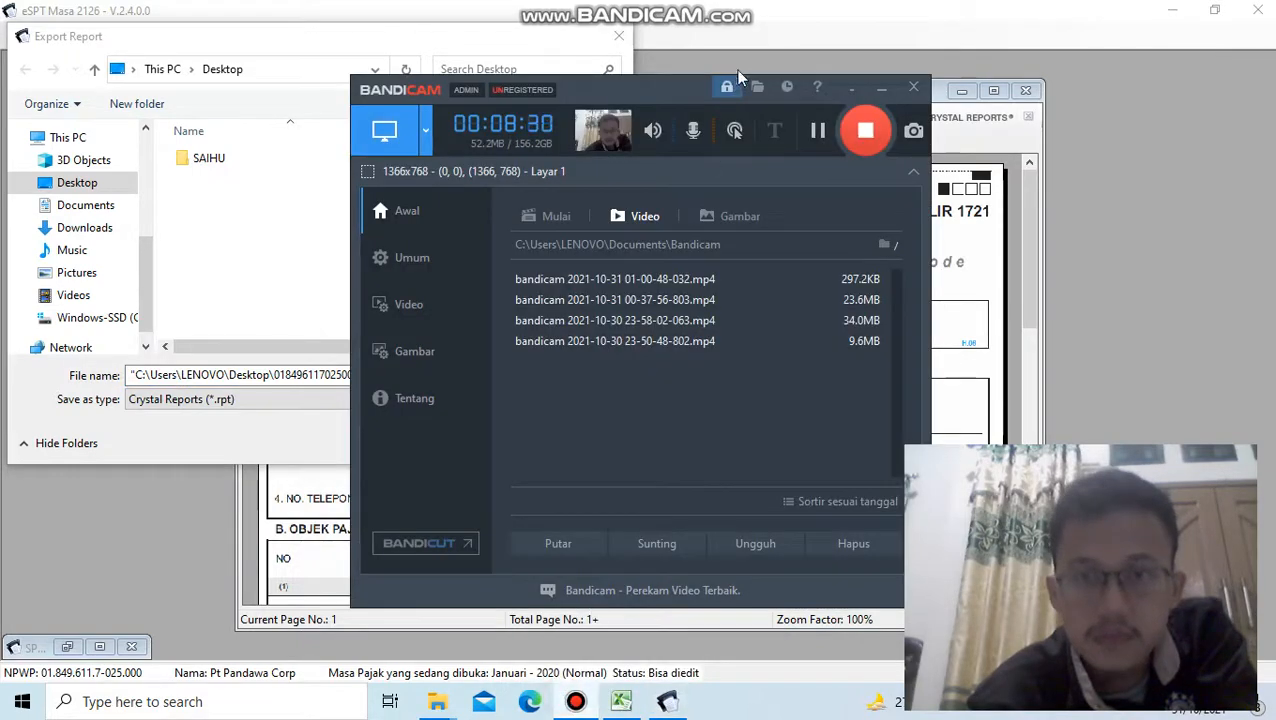
left_click(814, 137)
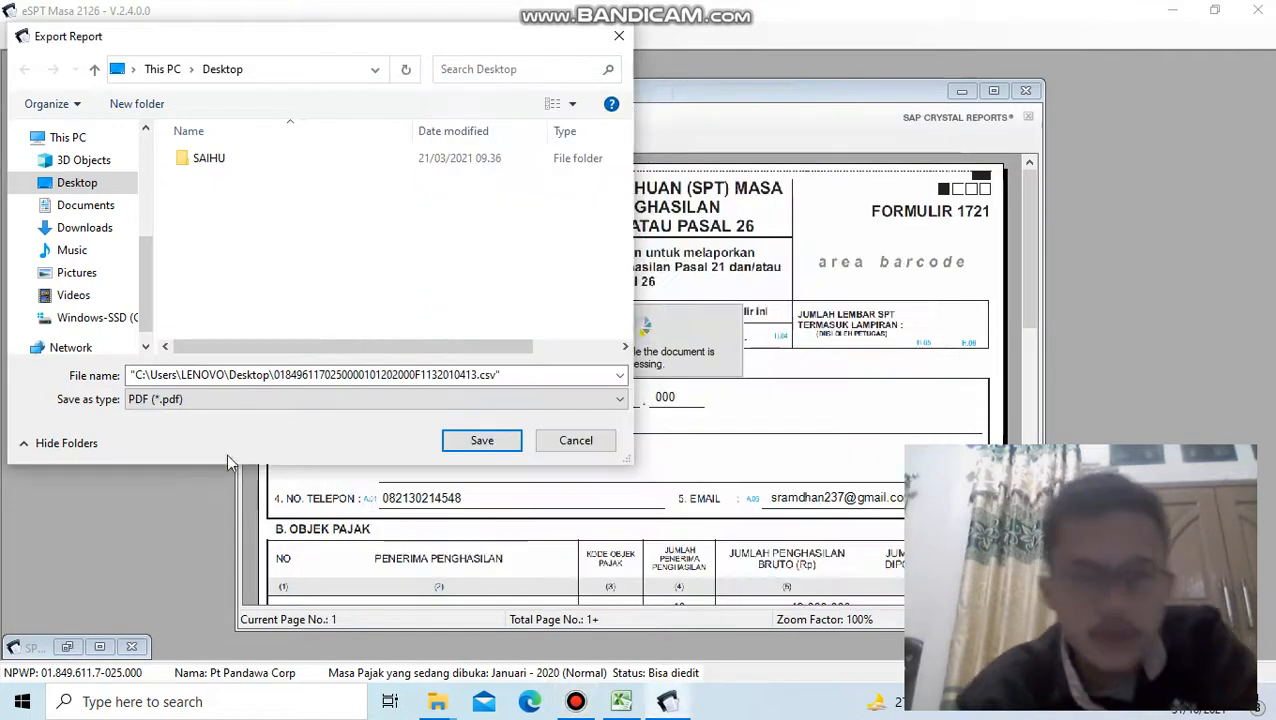
- Set the report's export format to PDF (*.pdf) and try to save it under the pasted CSV path
left_click(135, 399)
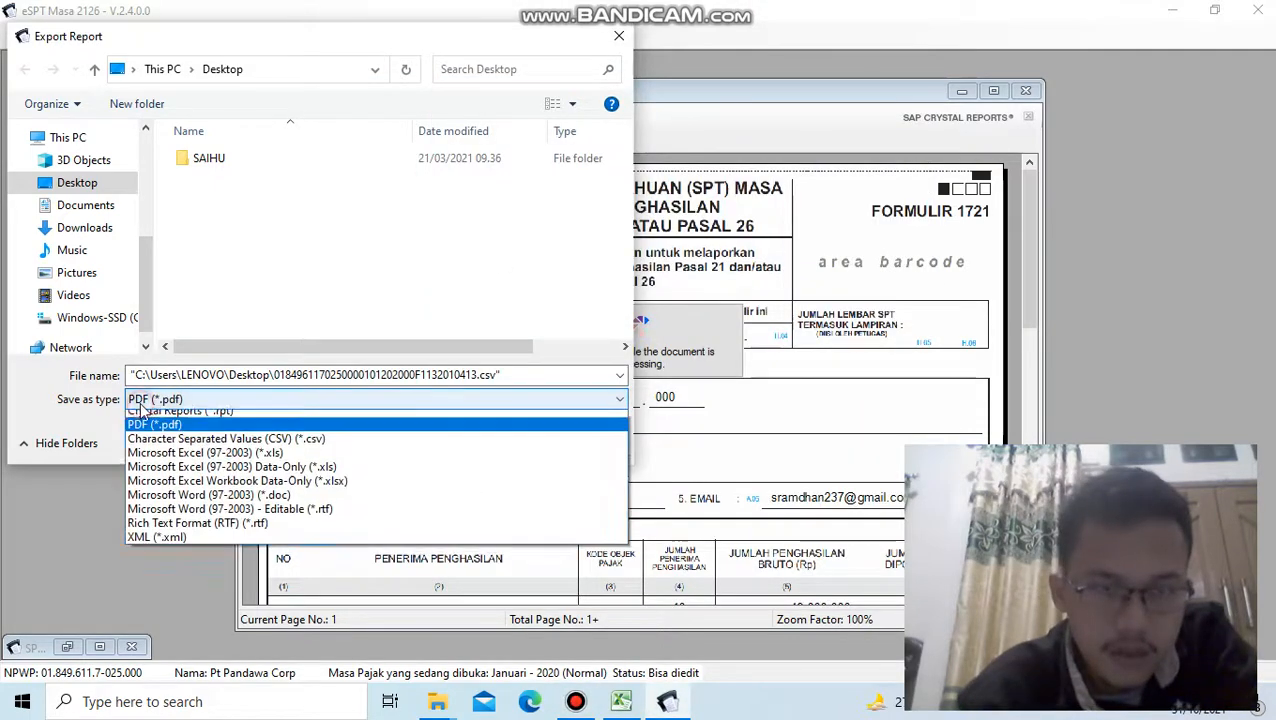
left_click(158, 420)
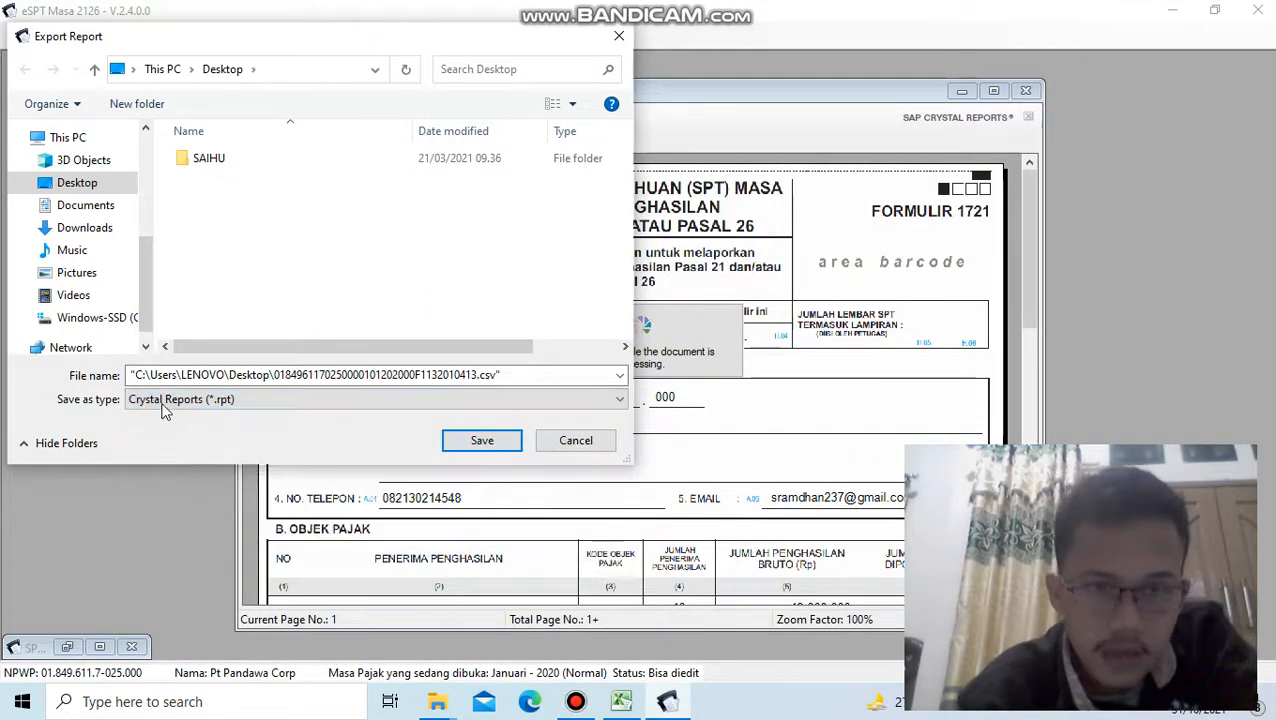
left_click(165, 399)
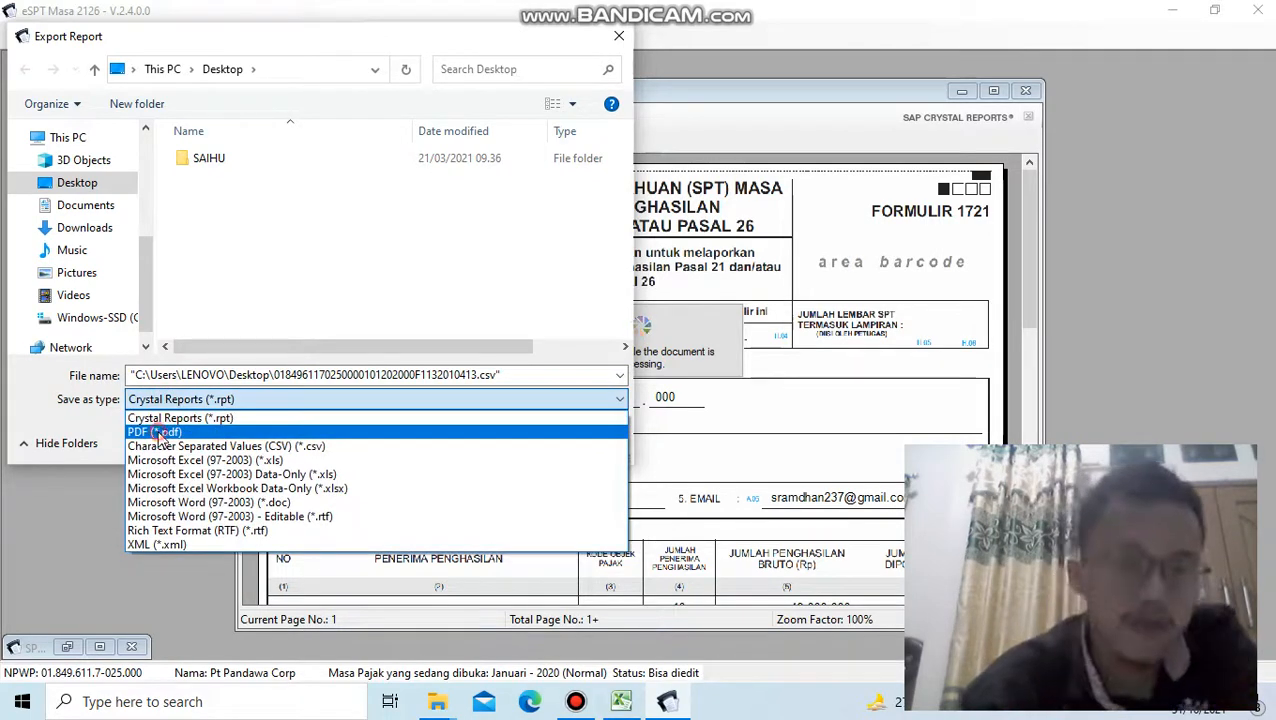
left_click(160, 432)
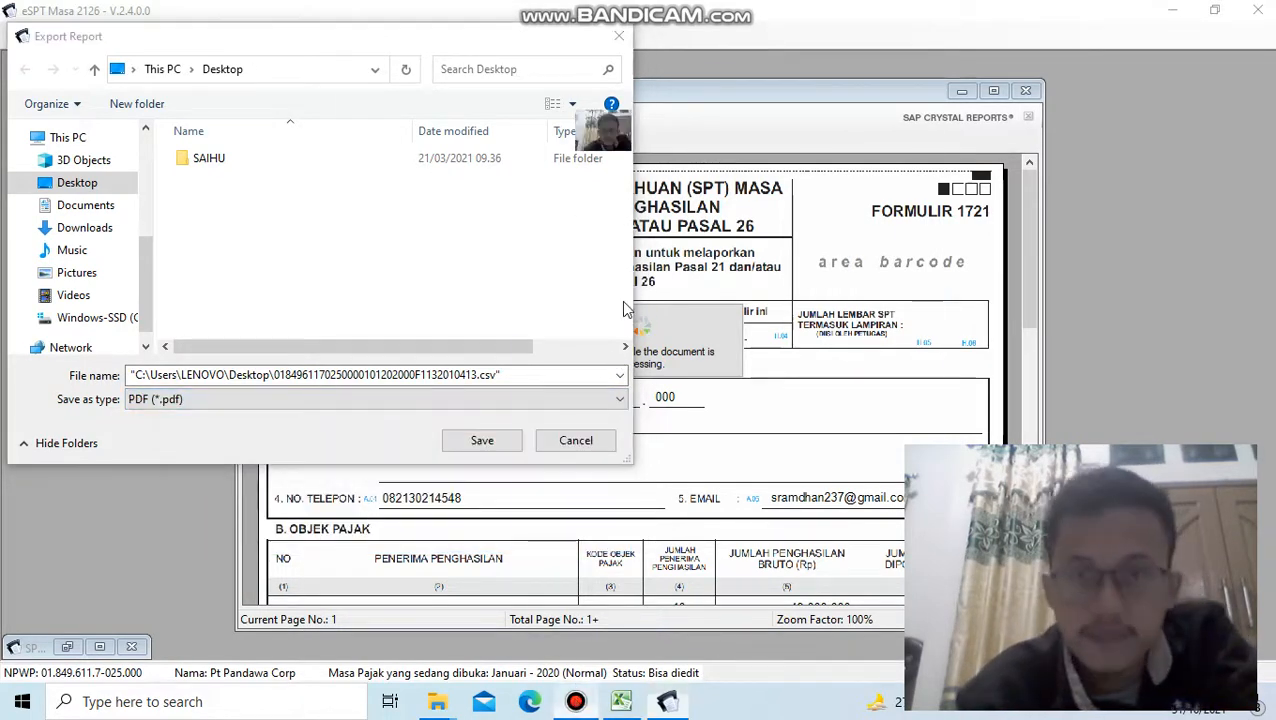
left_click(576, 703)
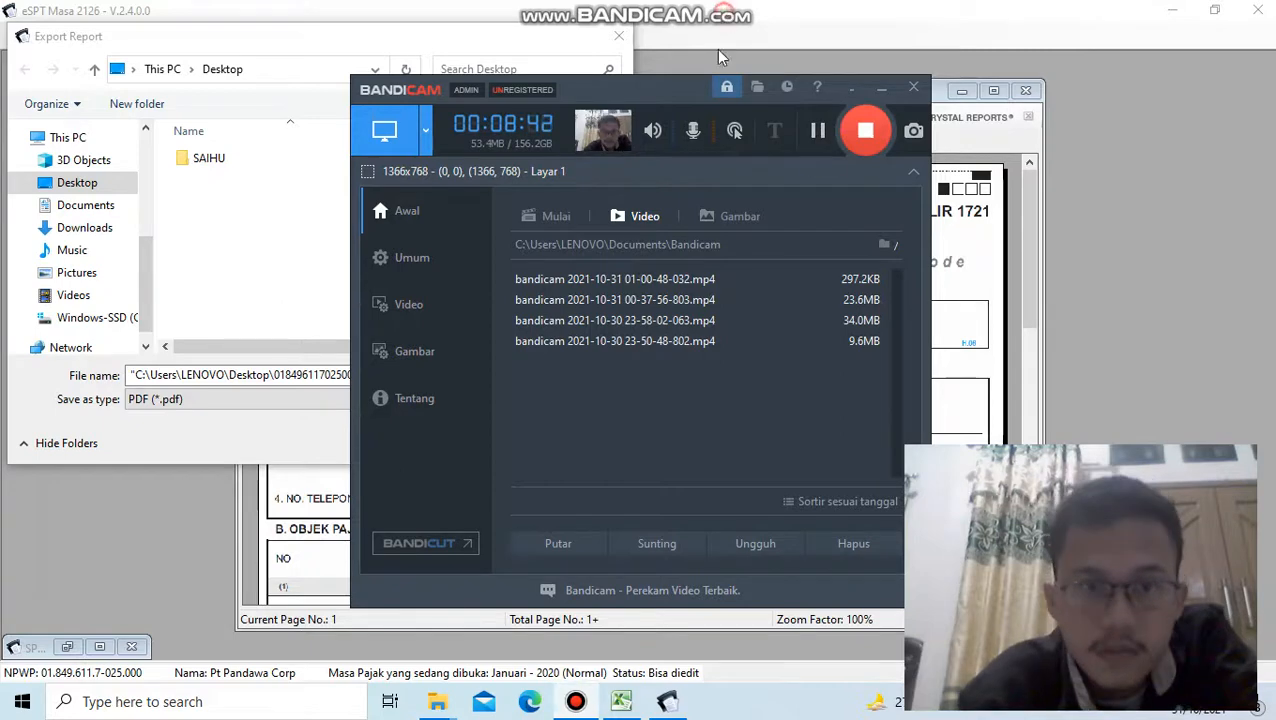
left_click(283, 296)
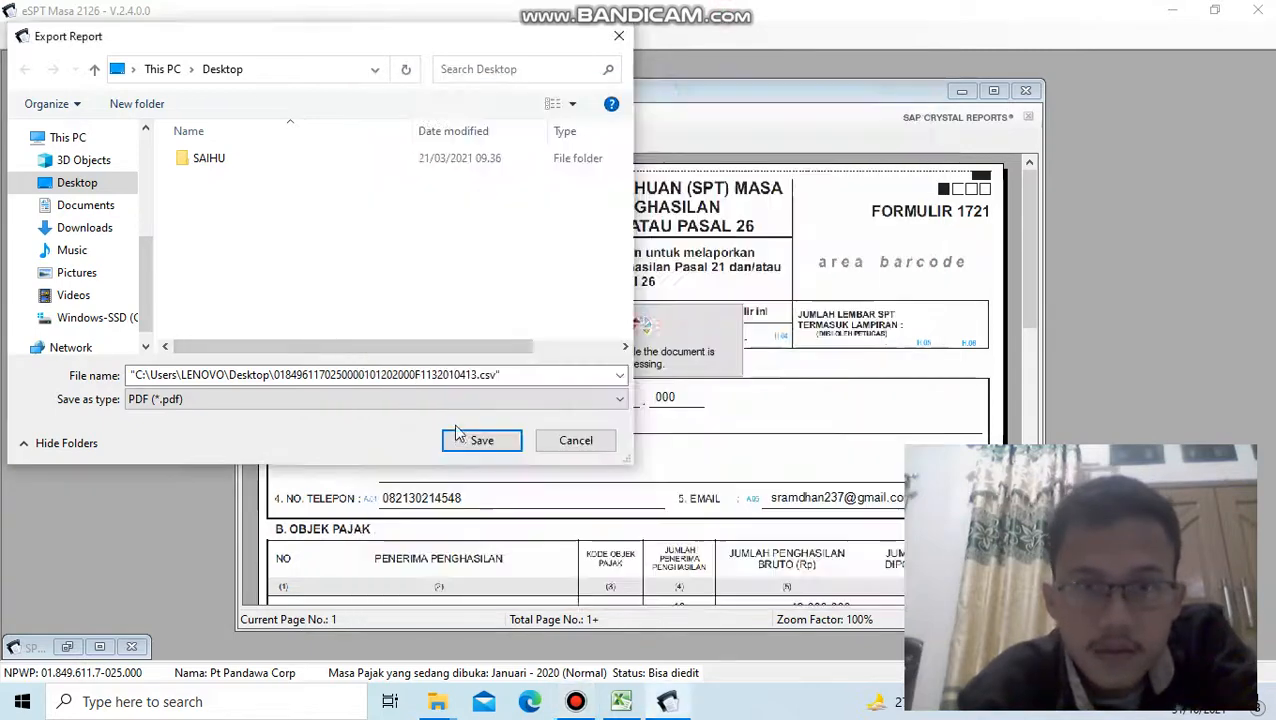
left_click(468, 446)
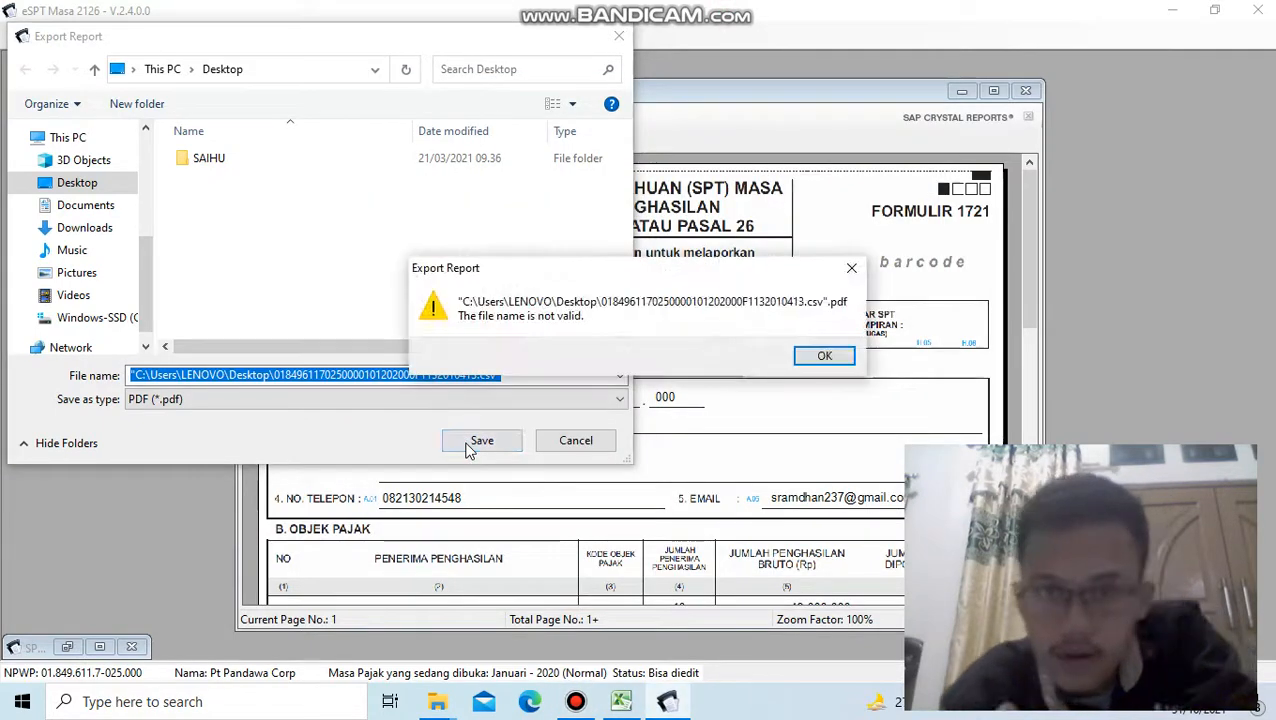
left_click(823, 356)
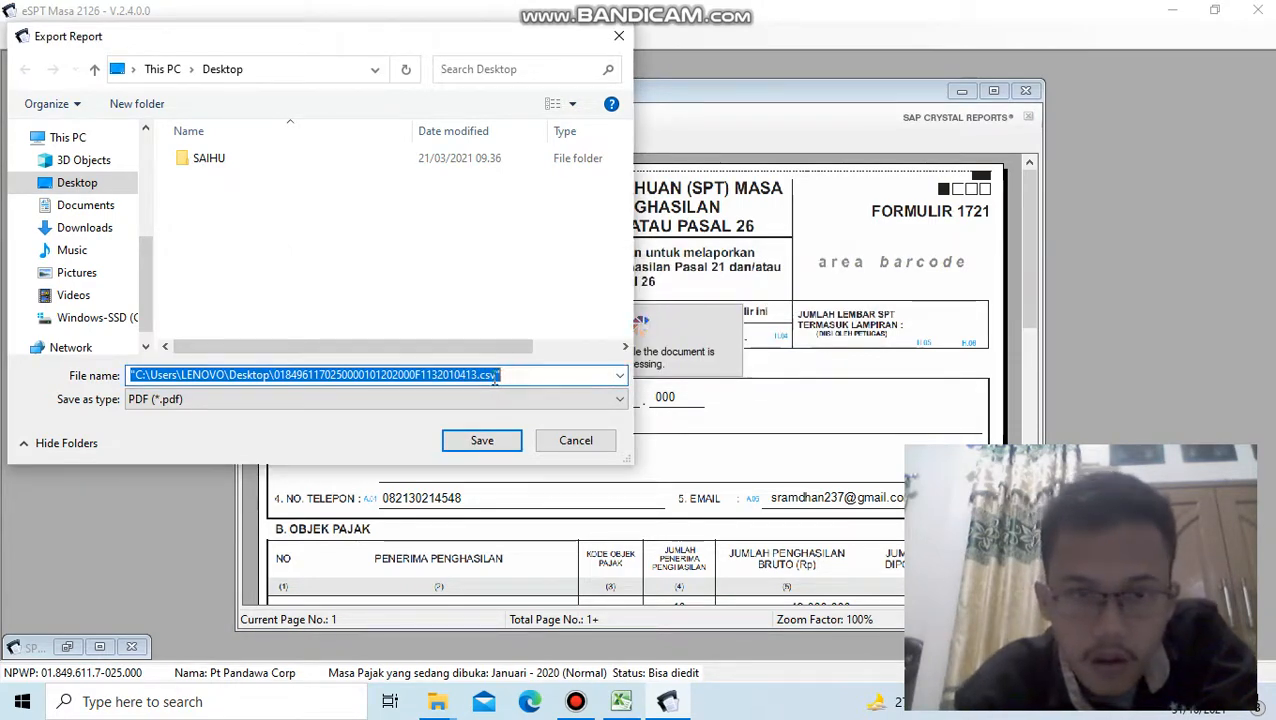
- Change the export file name's extension to .pdf and export the SPT Induk 1721 report to the Desktop
left_click(494, 376)
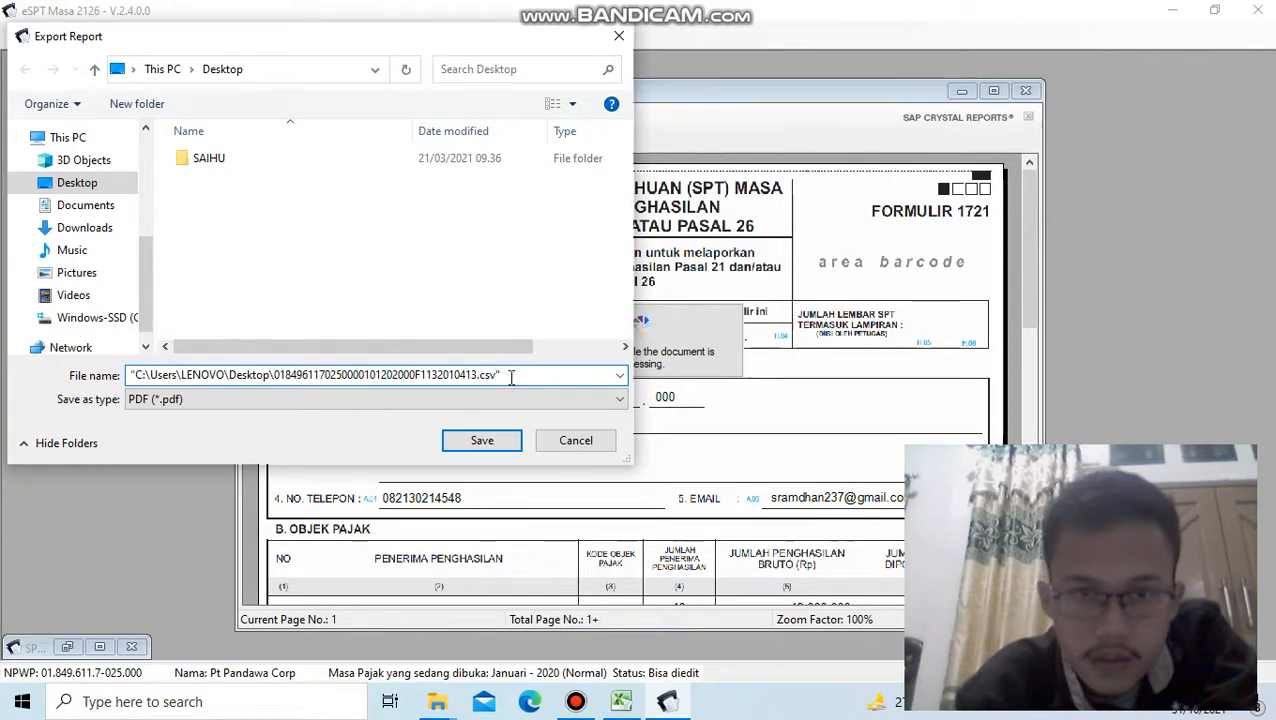
left_click(511, 378)
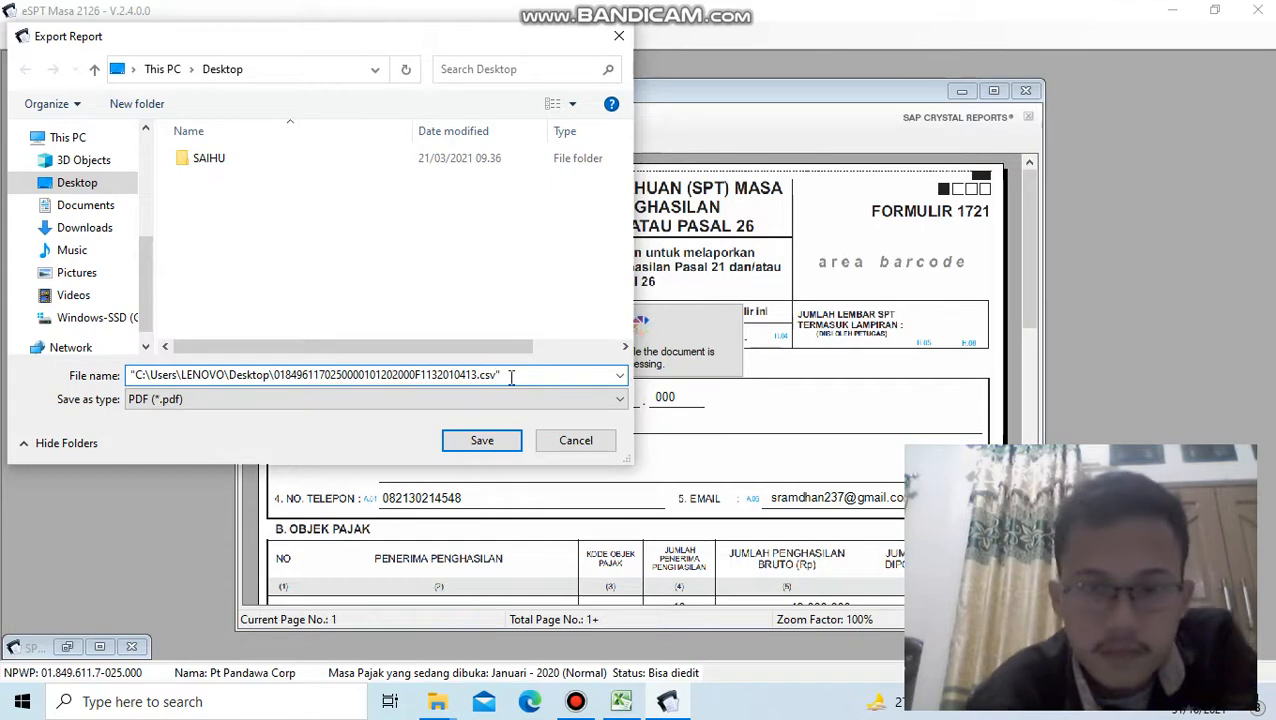
key("BackSpace")
key("BackSpace")
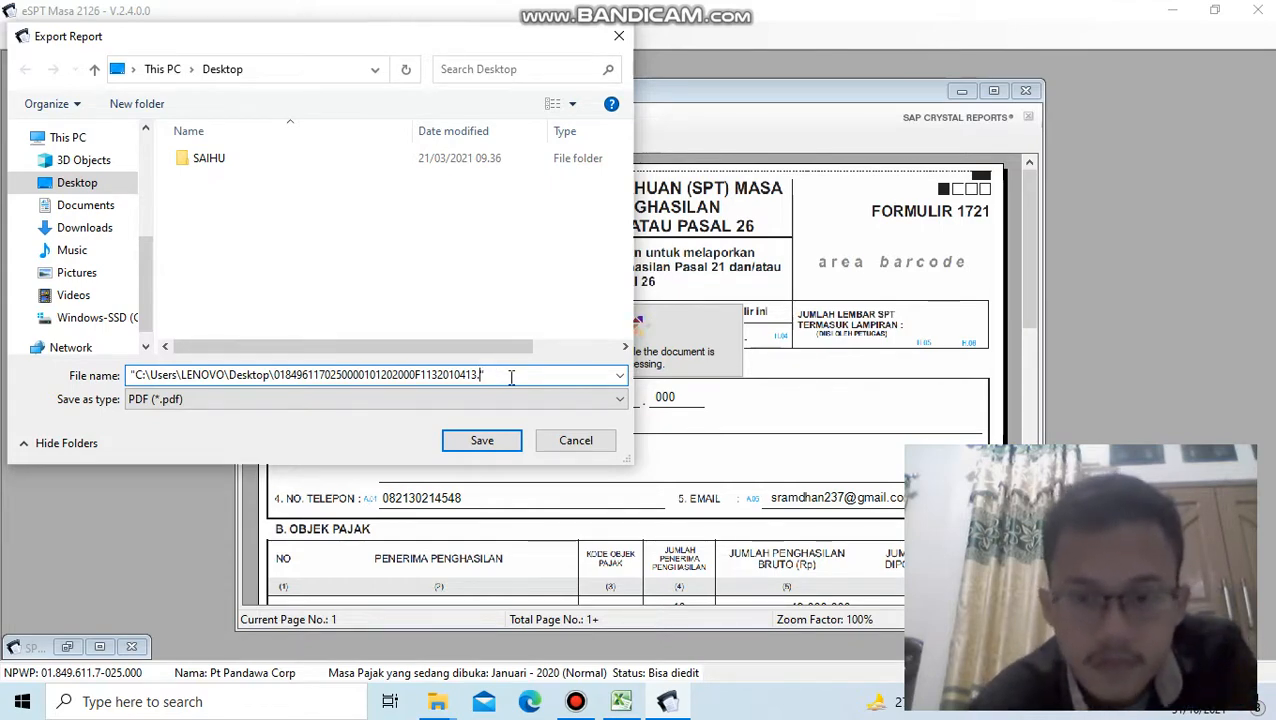
type("df")
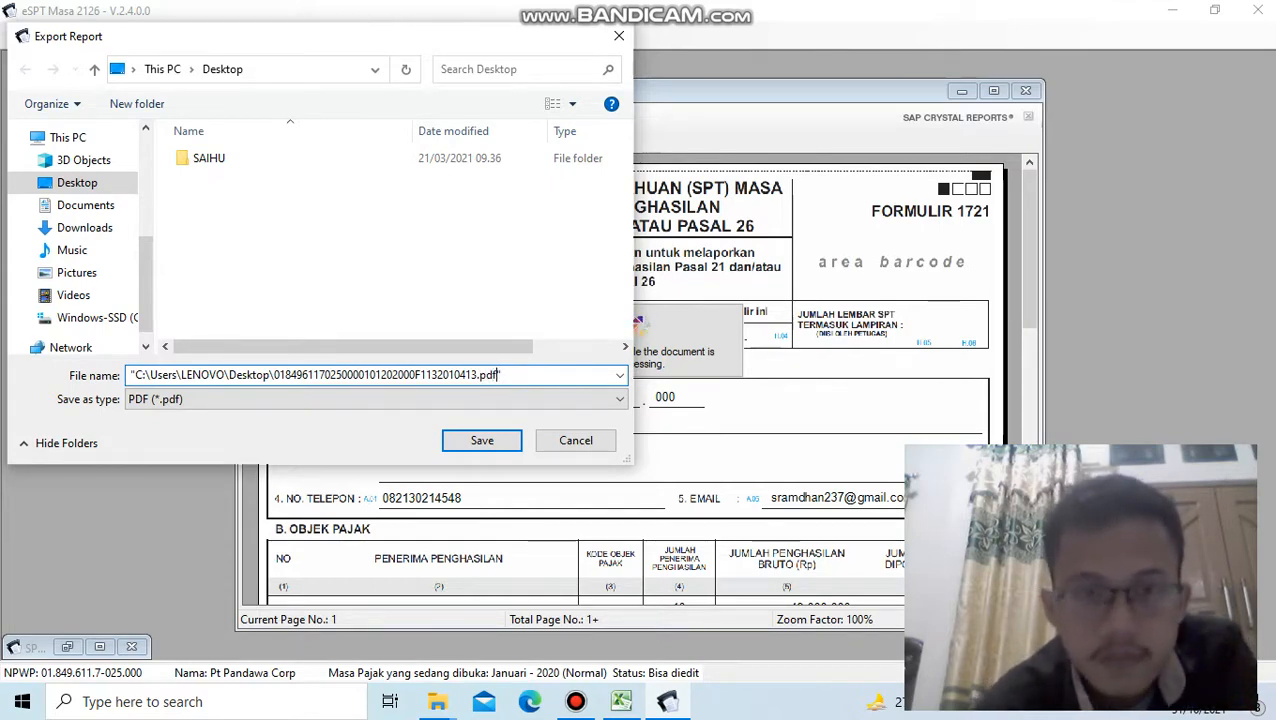
left_click(495, 448)
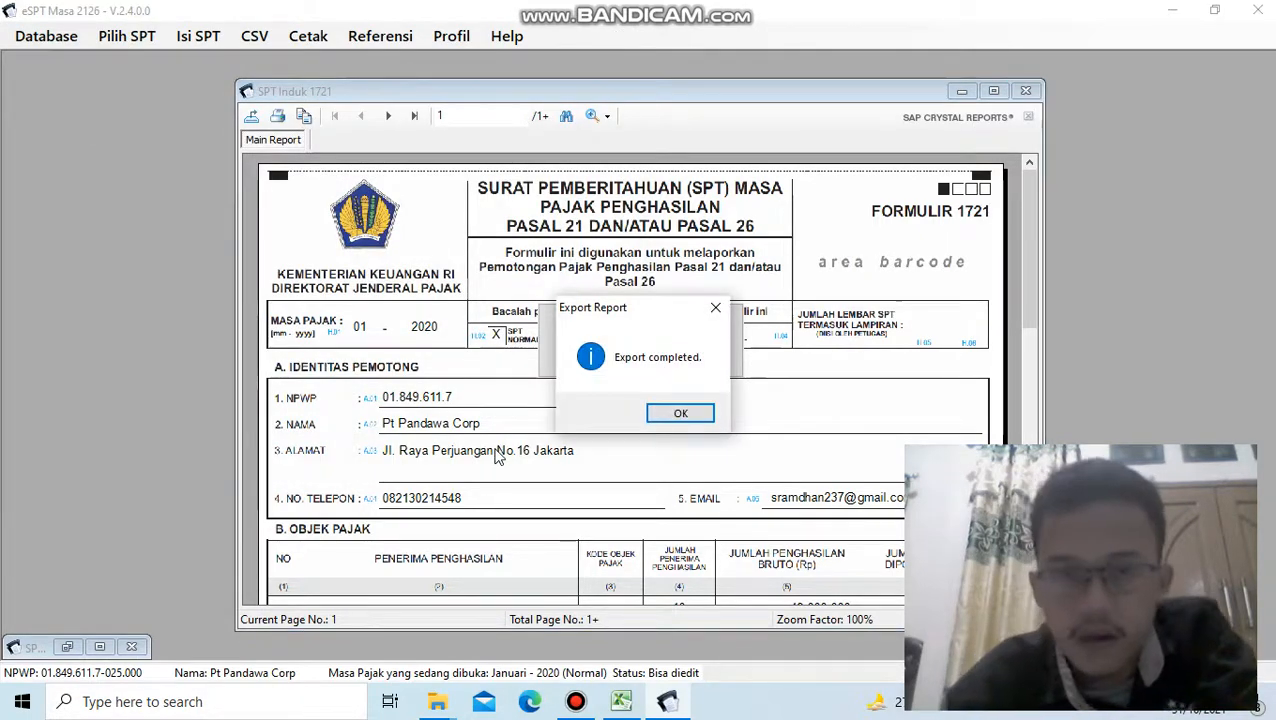
left_click(678, 416)
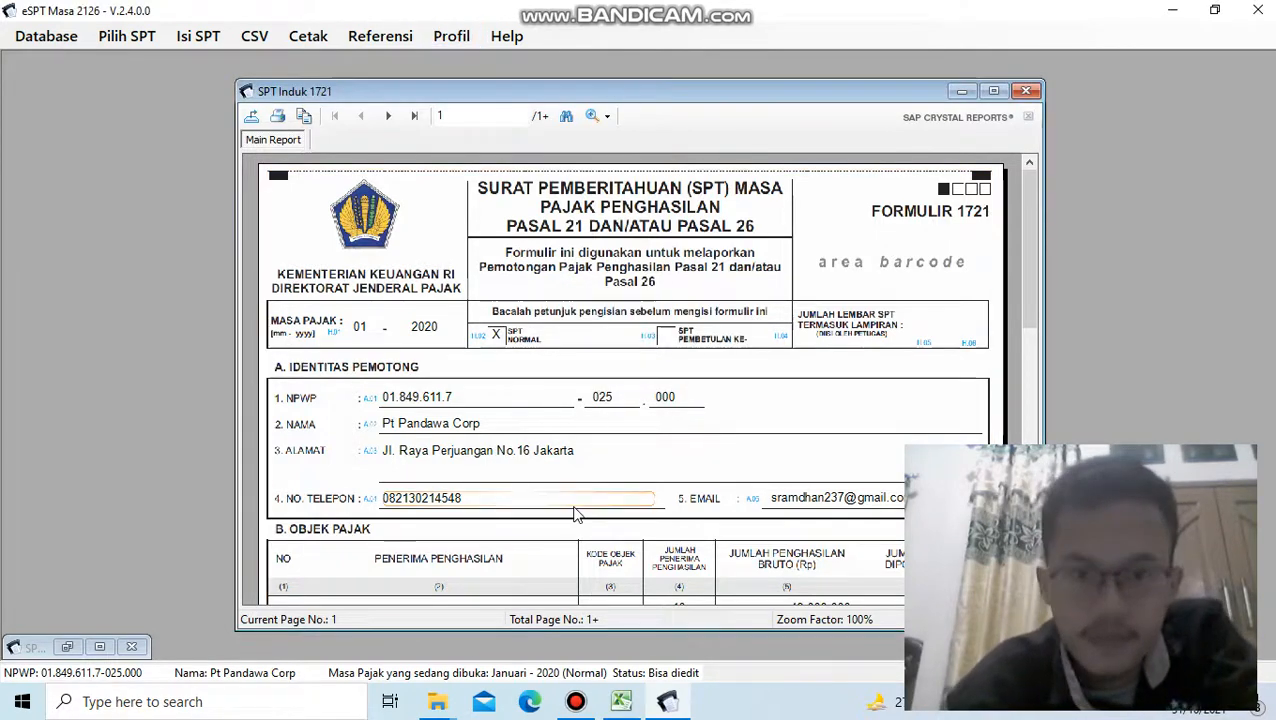
left_click(576, 701)
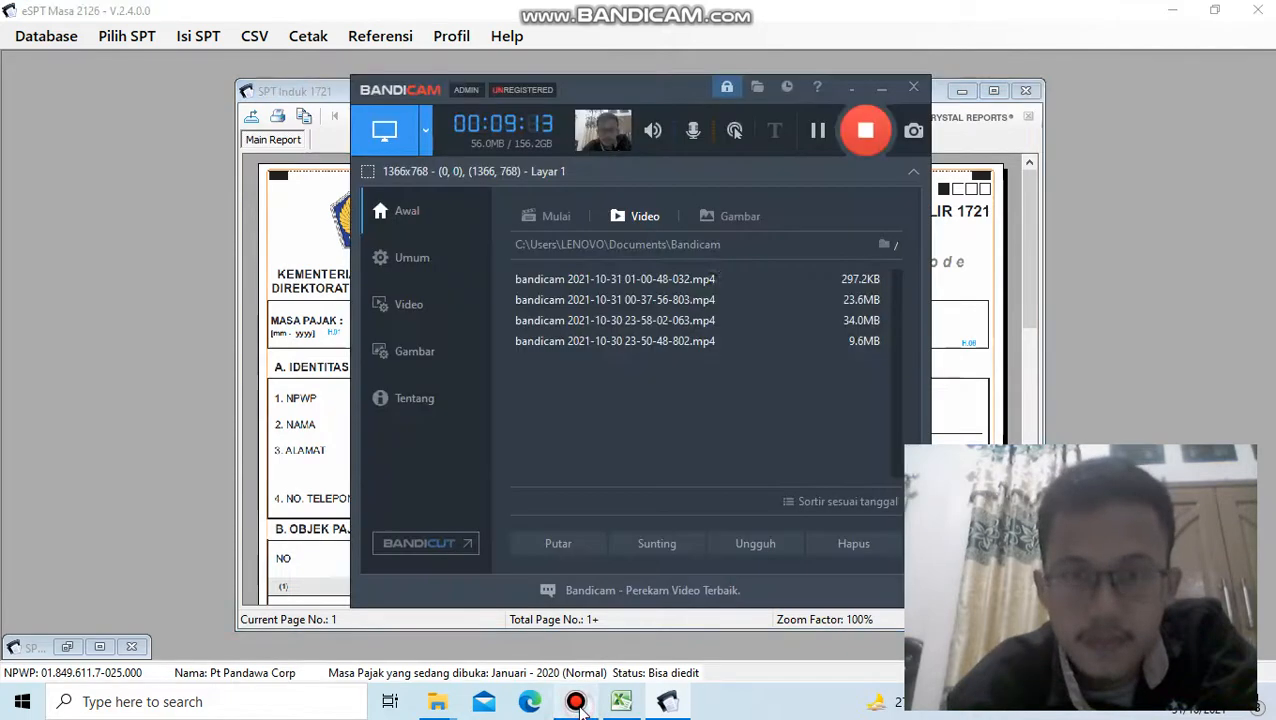
left_click(817, 133)
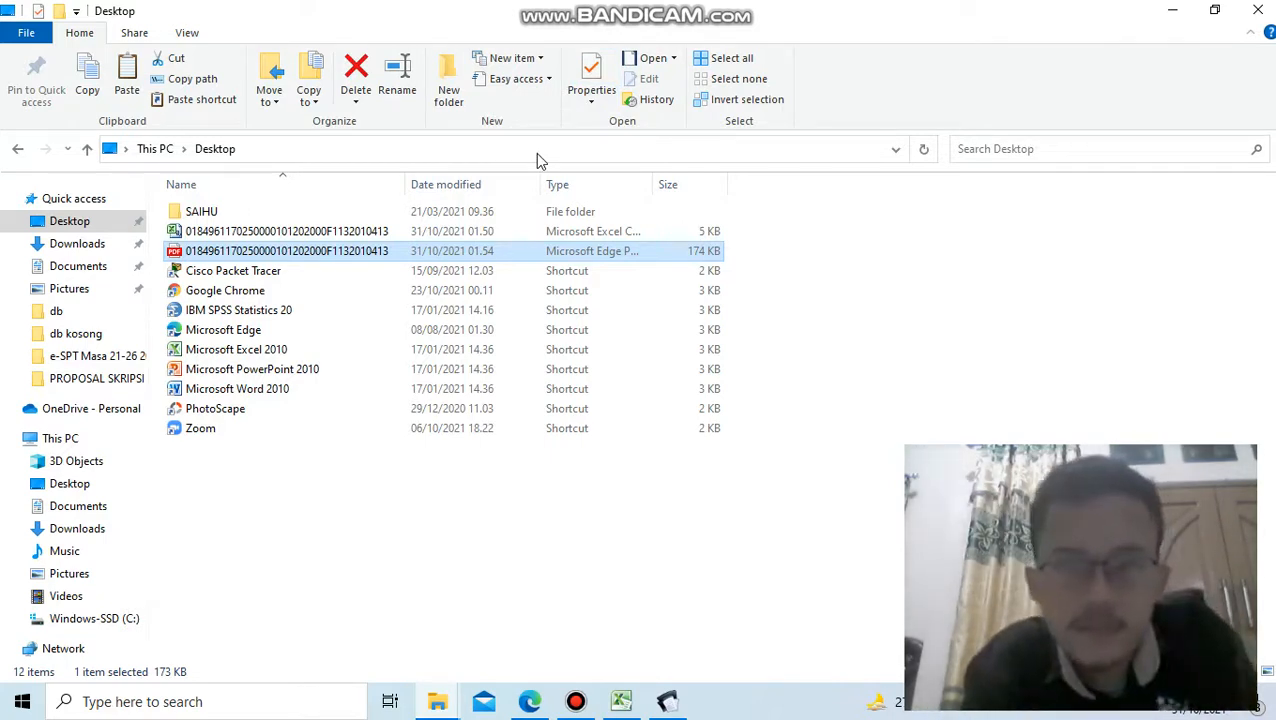
- Open the exported SPT Induk 1721 PDF from the Desktop folder and look through it to the last page and back to the first
left_click(318, 251)
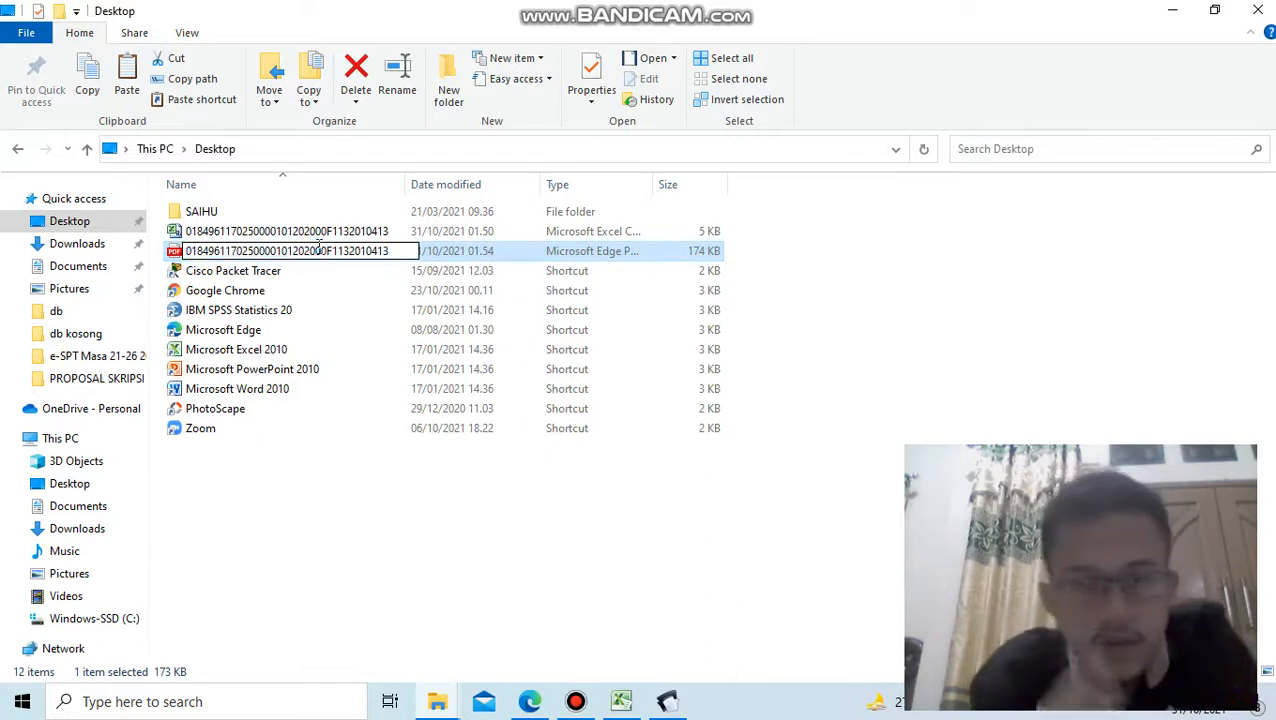
left_click(432, 272)
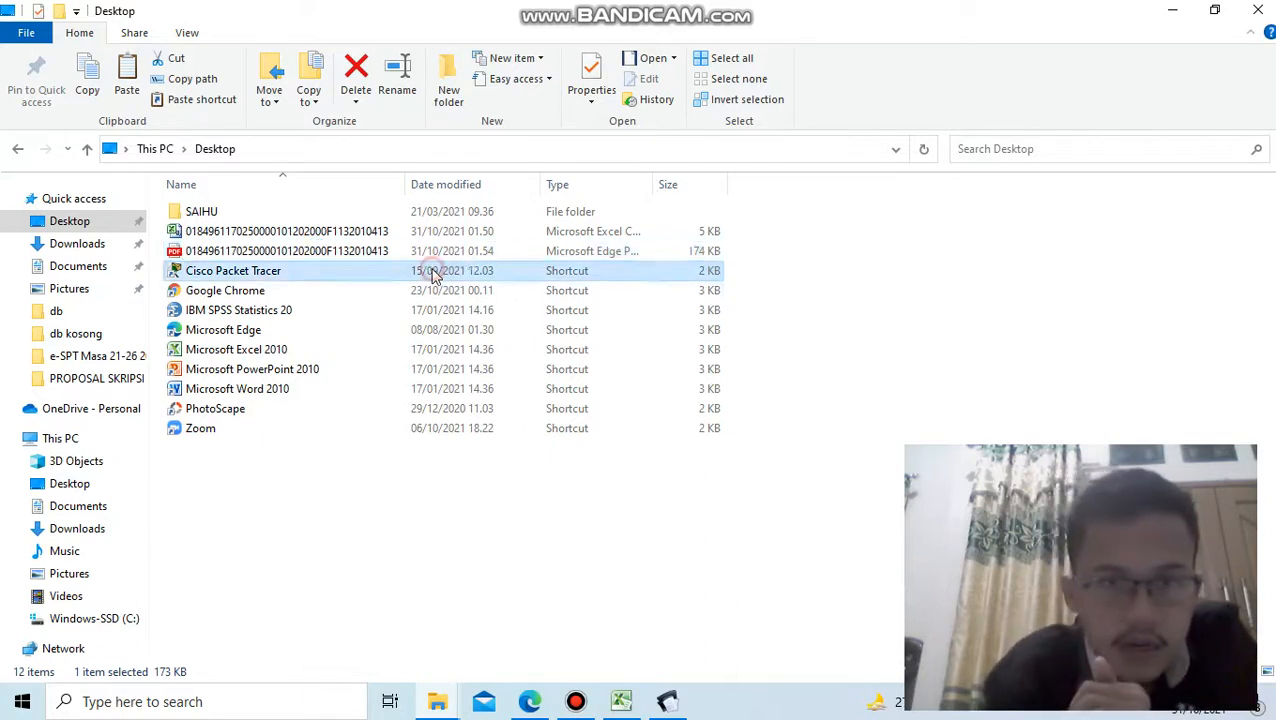
left_click(418, 251)
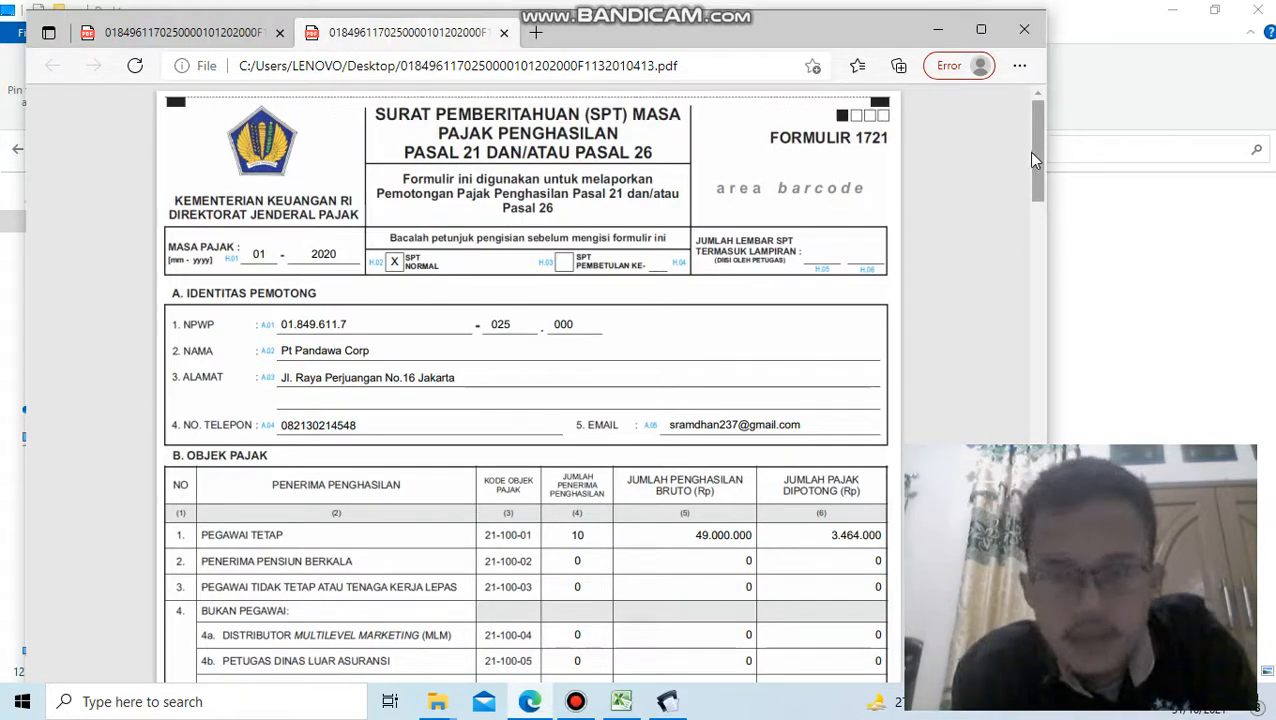
left_click_drag(1033, 152, 968, 515)
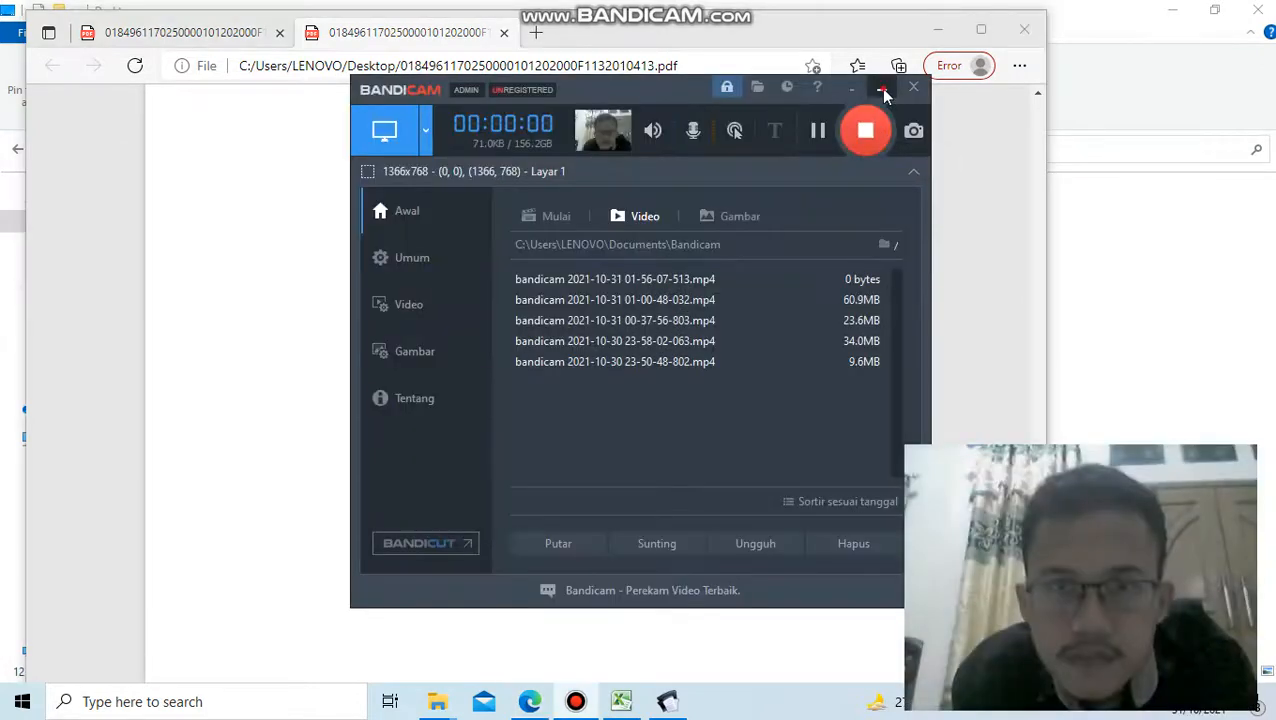
left_click(881, 90)
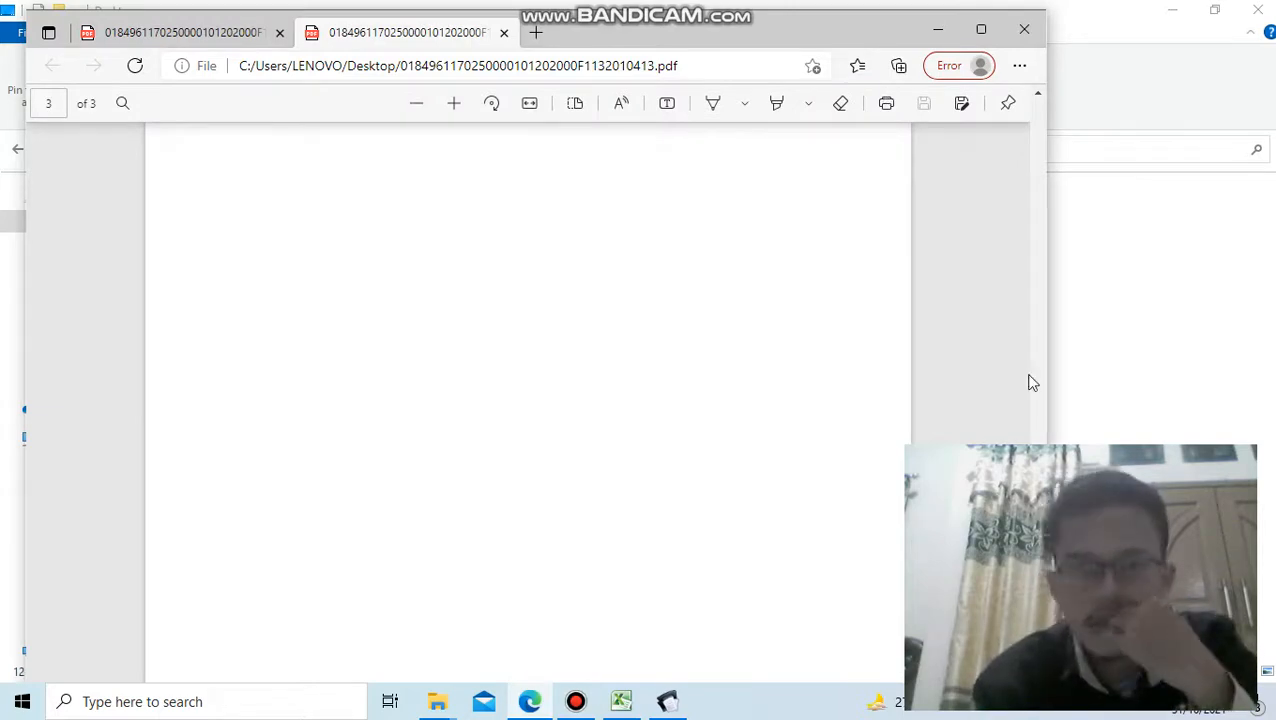
left_click_drag(1033, 383, 986, 95)
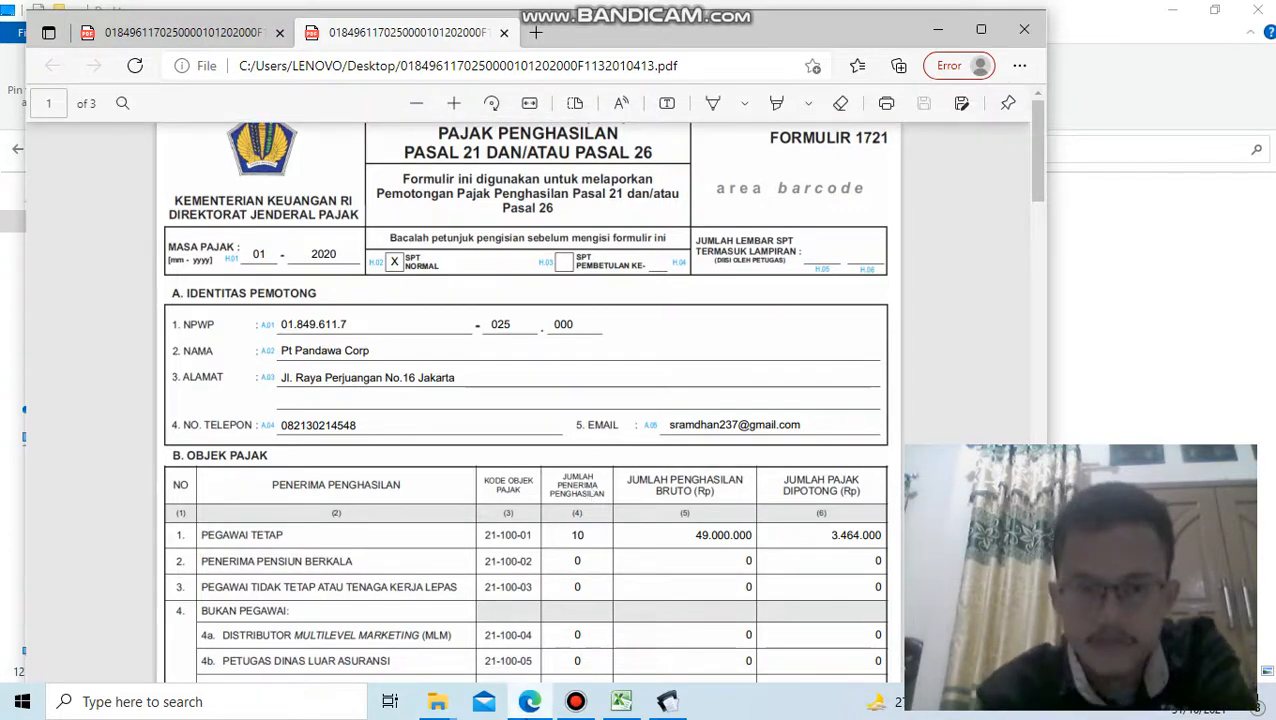
left_click(575, 701)
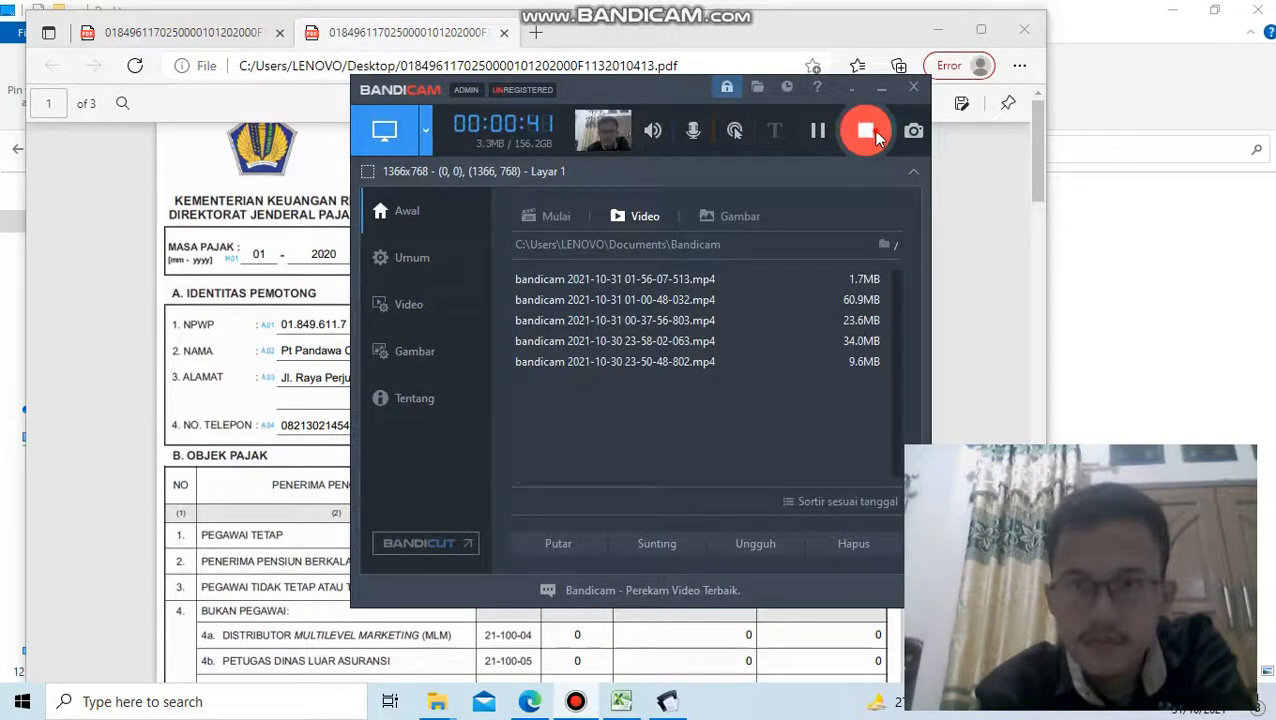
left_click(868, 132)
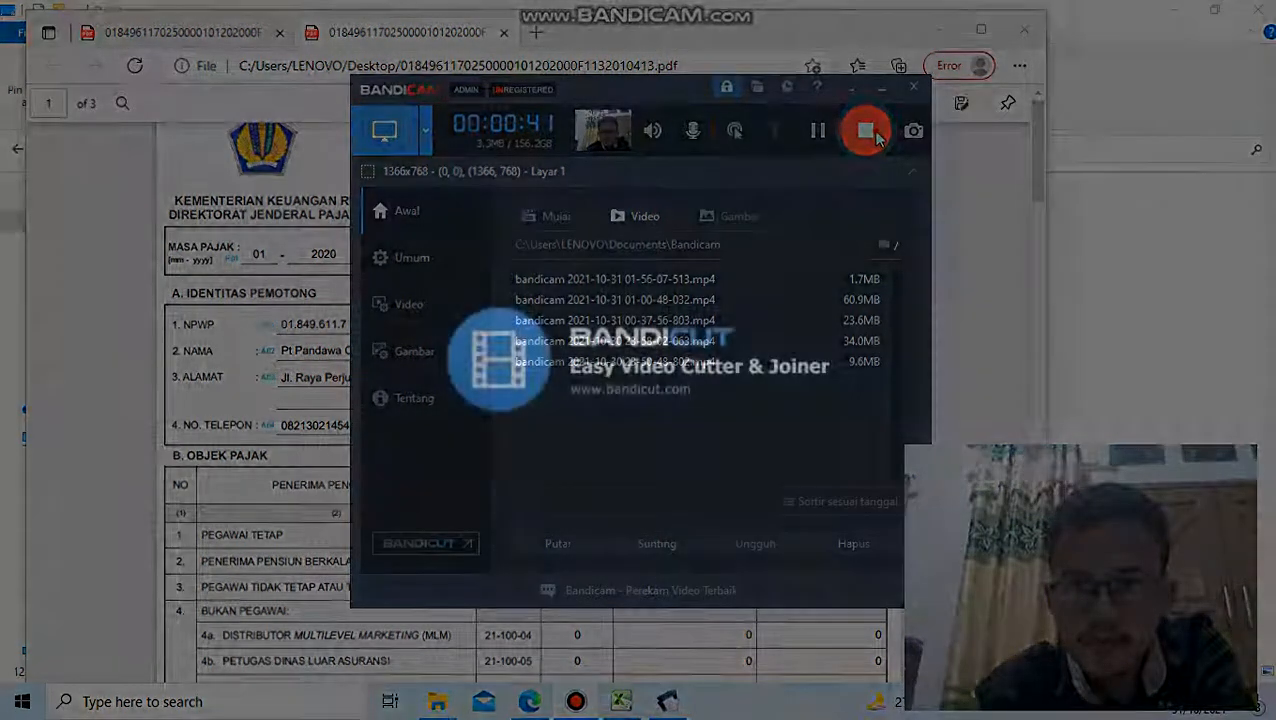